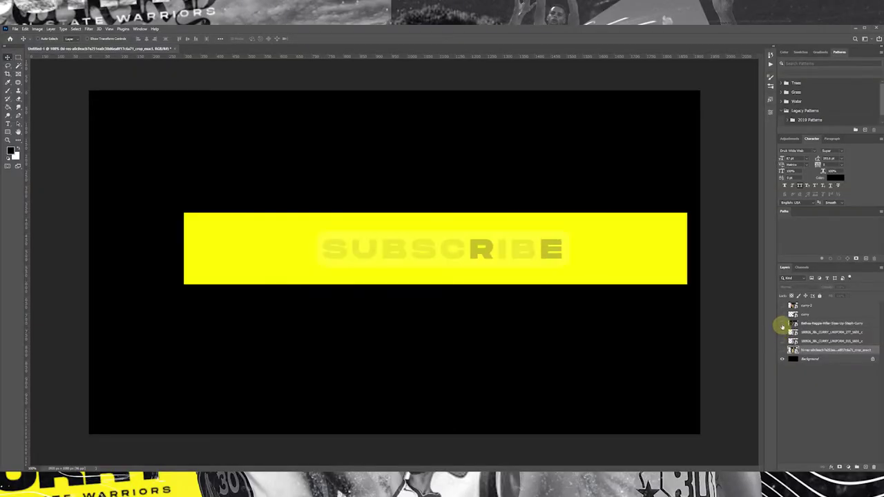
# Compare the photo layers by toggling visibility, leaving the shouting Curry photo shown.
pyautogui.click(781, 314)
pyautogui.click(782, 305)
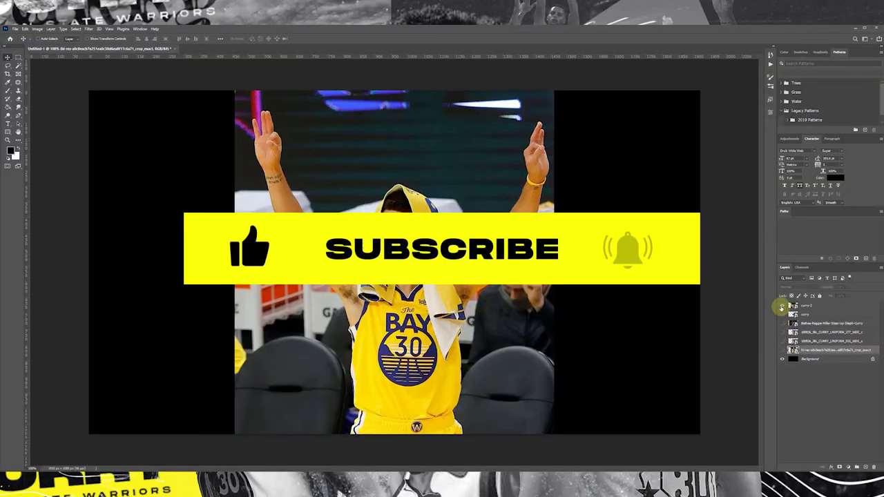
pyautogui.click(780, 332)
pyautogui.click(780, 342)
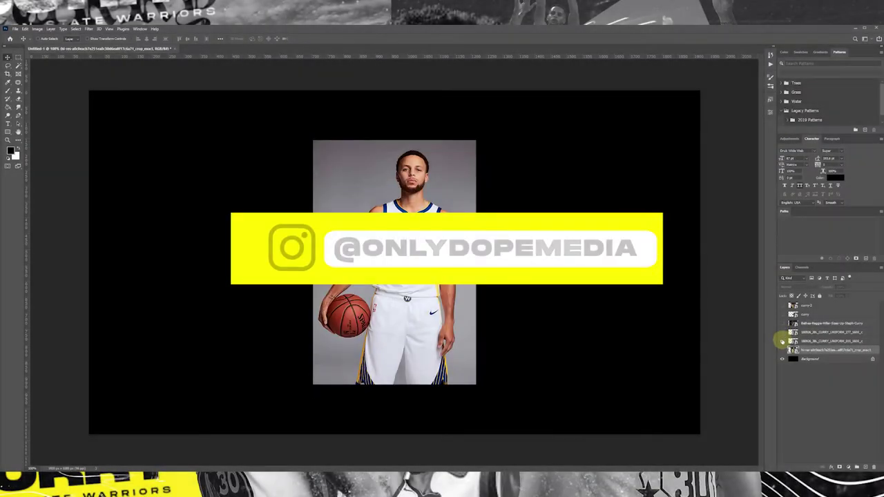
pyautogui.click(782, 351)
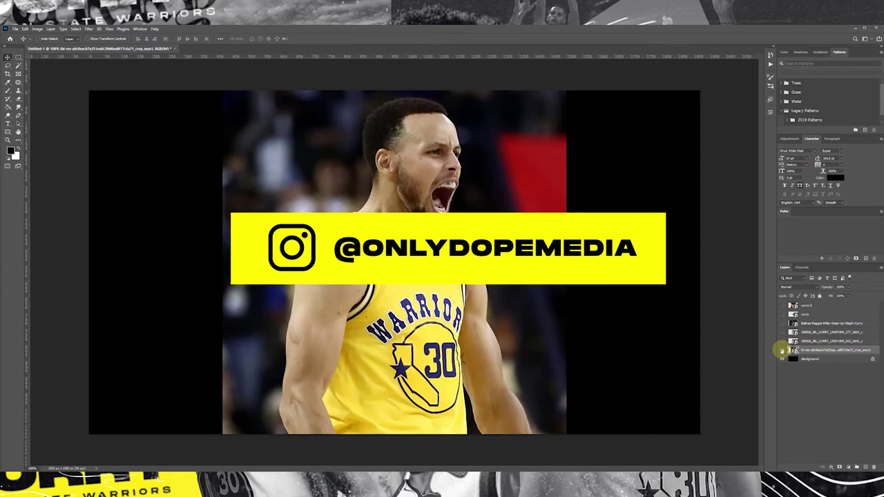
pyautogui.click(782, 350)
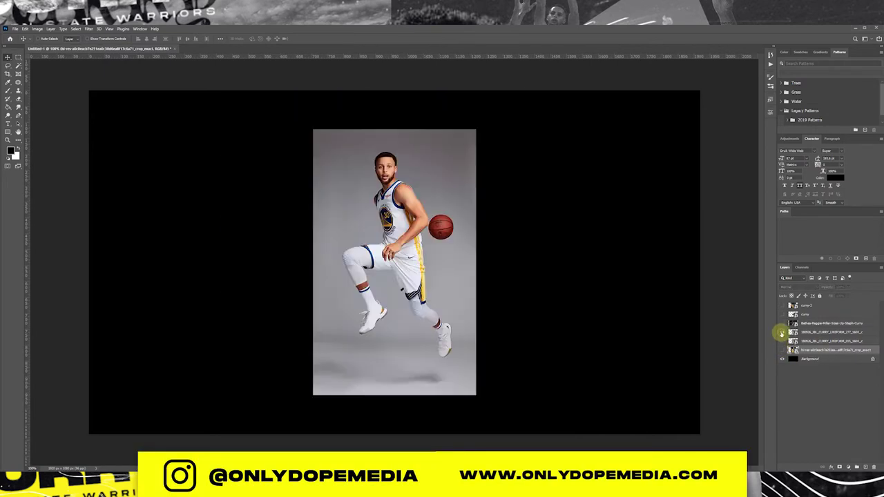
pyautogui.click(781, 341)
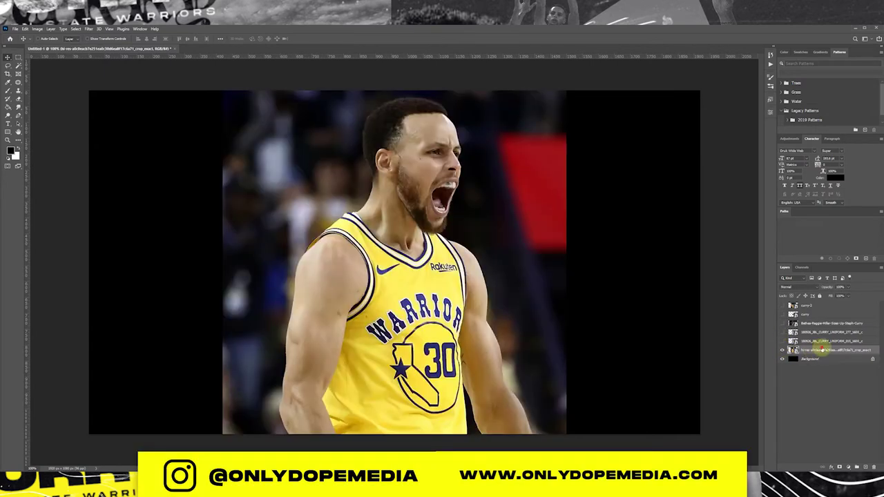
pyautogui.rightClick(819, 351)
pyautogui.click(840, 191)
# Delete the shouting Curry photo's background using Magic Wand and Select Inverse.
pyautogui.click(18, 65)
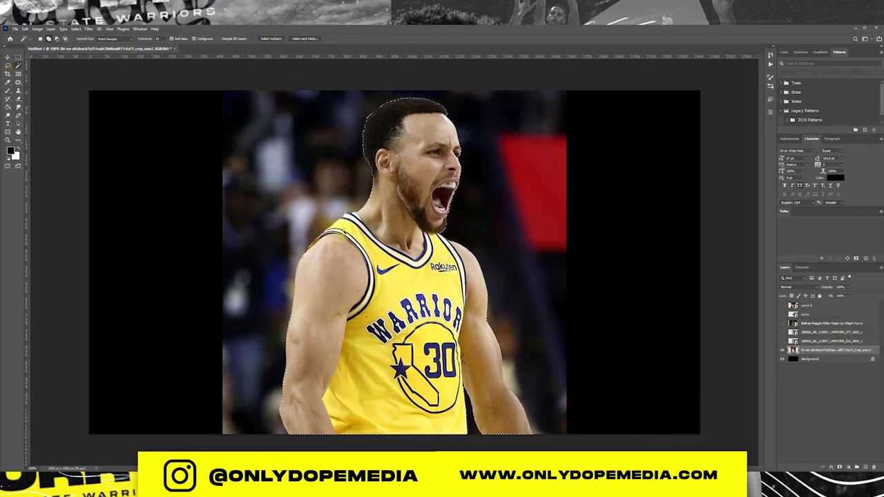
pyautogui.rightClick(357, 233)
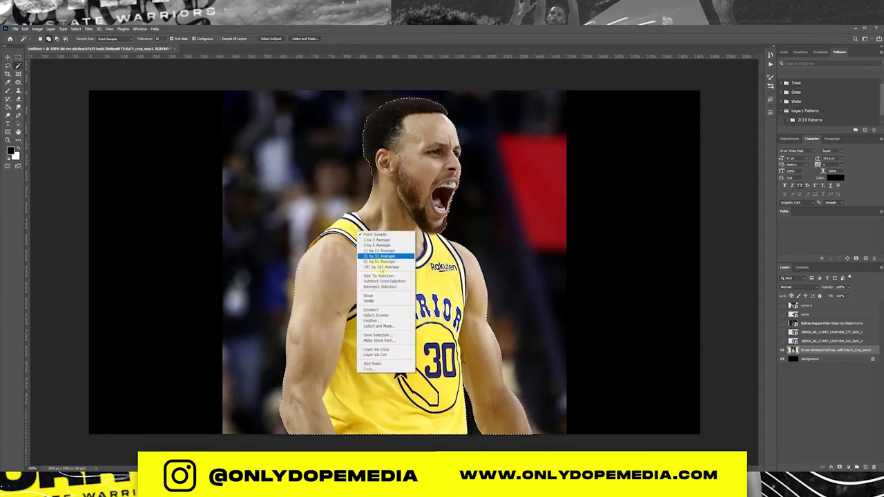
pyautogui.click(375, 315)
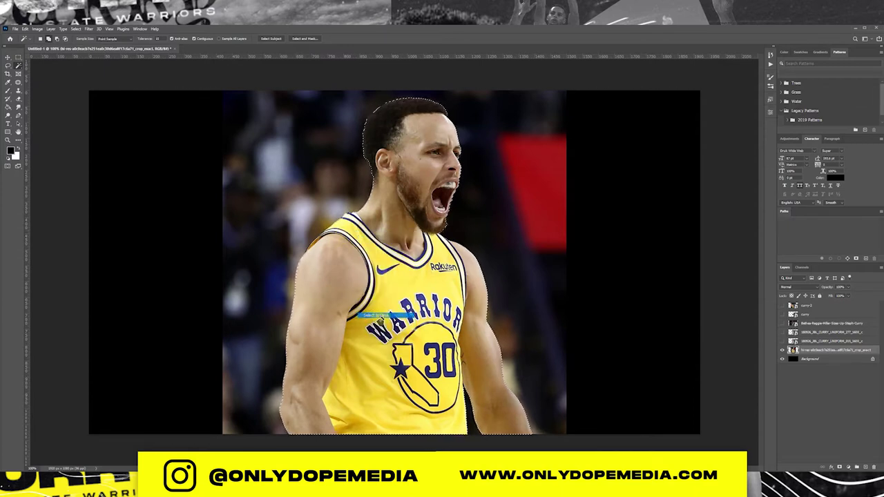
pyautogui.press('Delete')
pyautogui.hotkey('ctrl', 'd')
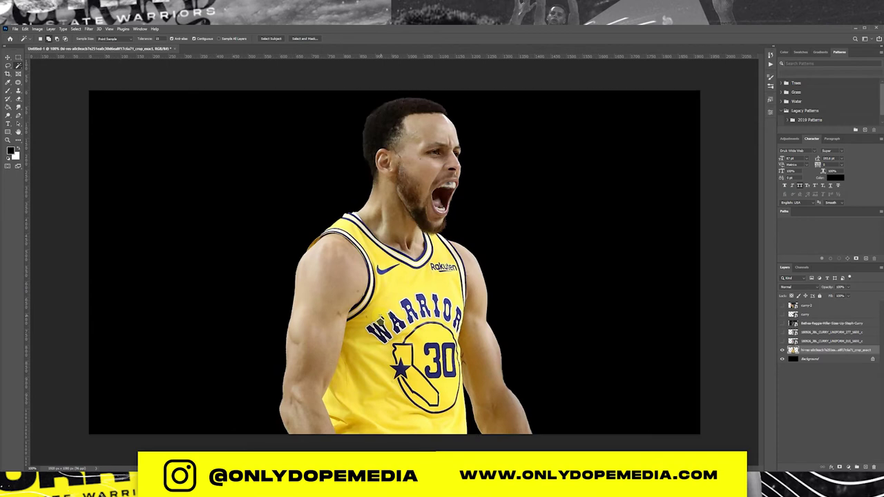
# Deepen the photo's shadows with Levels, raising the black input to 21.
pyautogui.press('v')
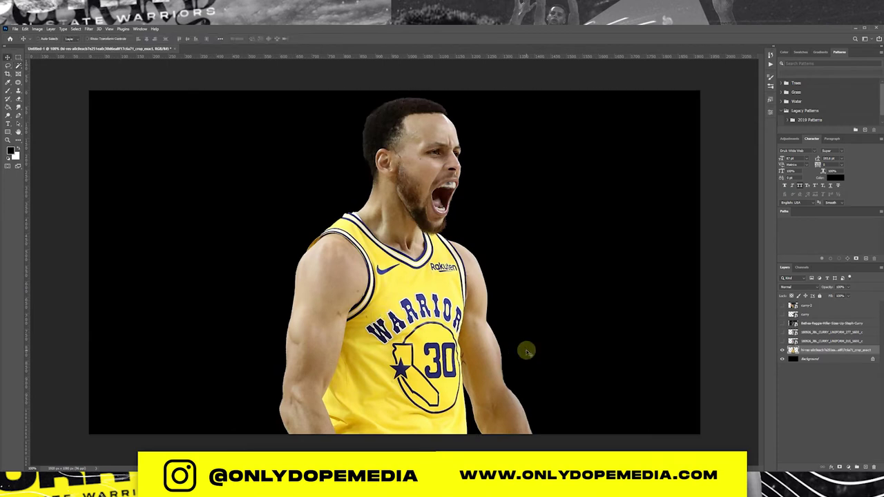
pyautogui.click(35, 29)
pyautogui.moveTo(47, 45)
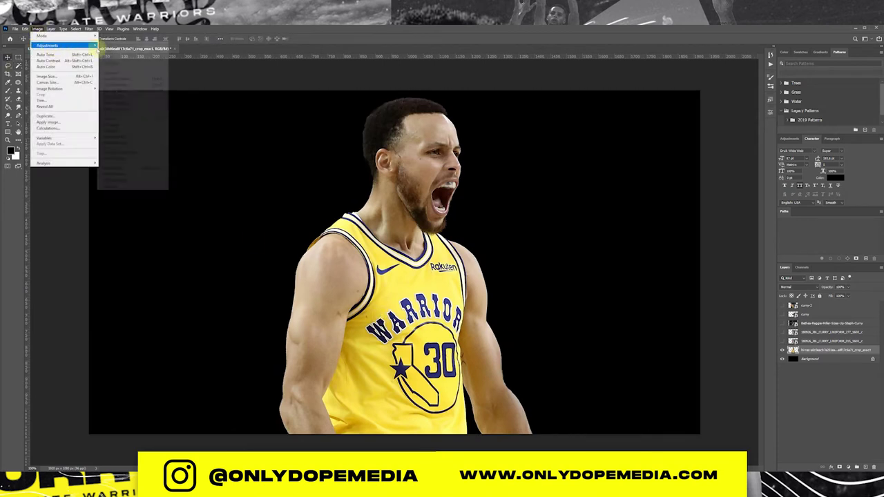
pyautogui.click(111, 50)
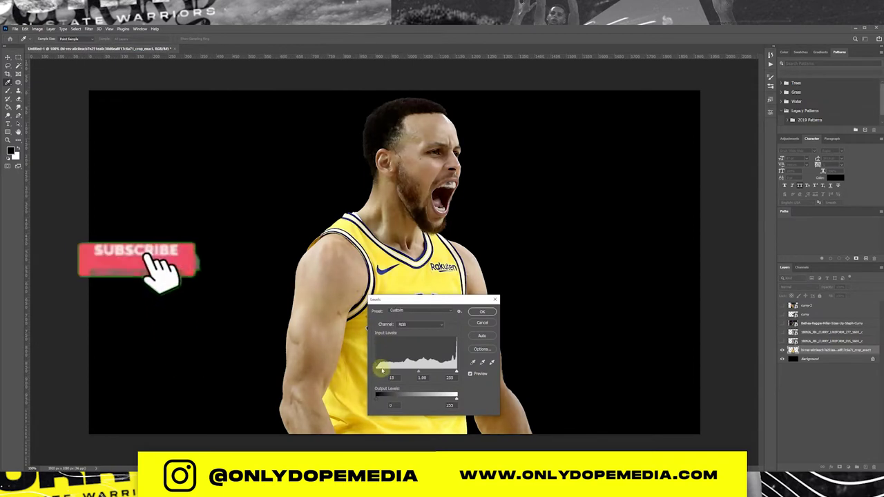
pyautogui.moveTo(377, 373); pyautogui.dragTo(423, 373)
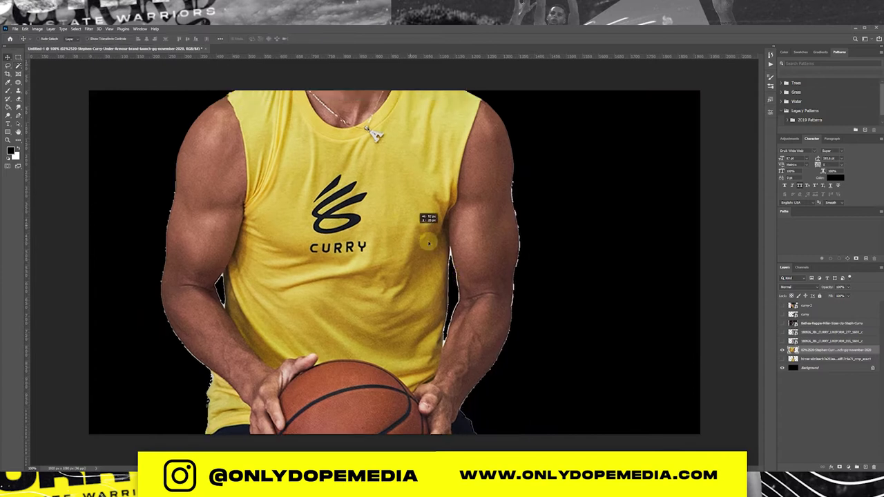
# Reposition the yellow-shirt Curry portrait on the canvas.
pyautogui.click(76, 30)
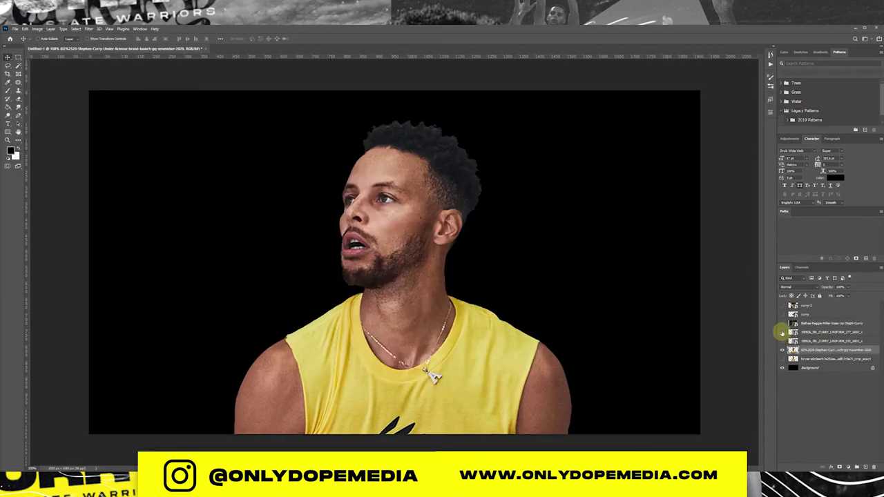
pyautogui.click(788, 358)
pyautogui.moveTo(457, 269); pyautogui.dragTo(497, 283)
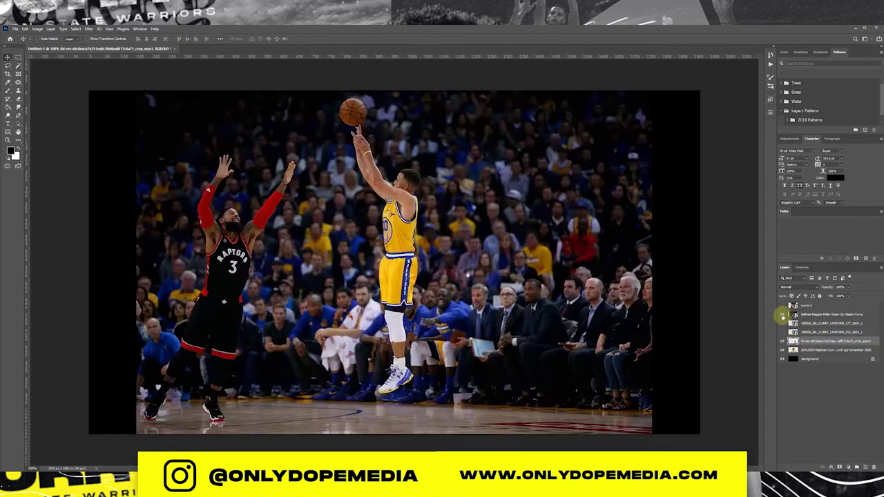
# Cut out the white-jersey Curry with Select Subject and place it at the group's left.
pyautogui.click(76, 29)
pyautogui.click(90, 102)
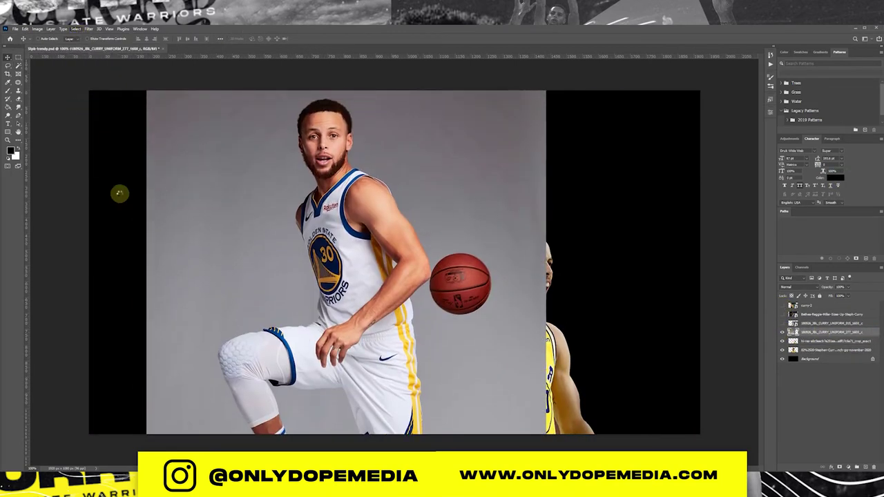
pyautogui.click(76, 28)
pyautogui.click(87, 55)
pyautogui.press('l')
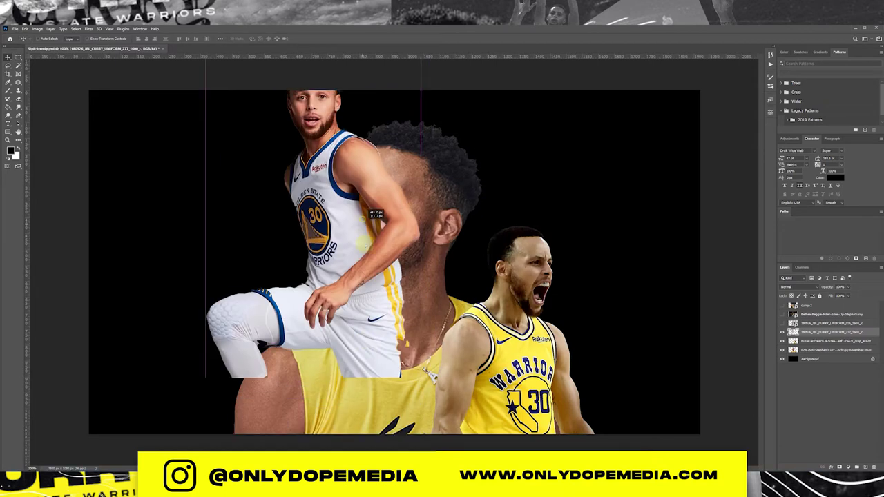
pyautogui.moveTo(325, 373); pyautogui.dragTo(330, 375)
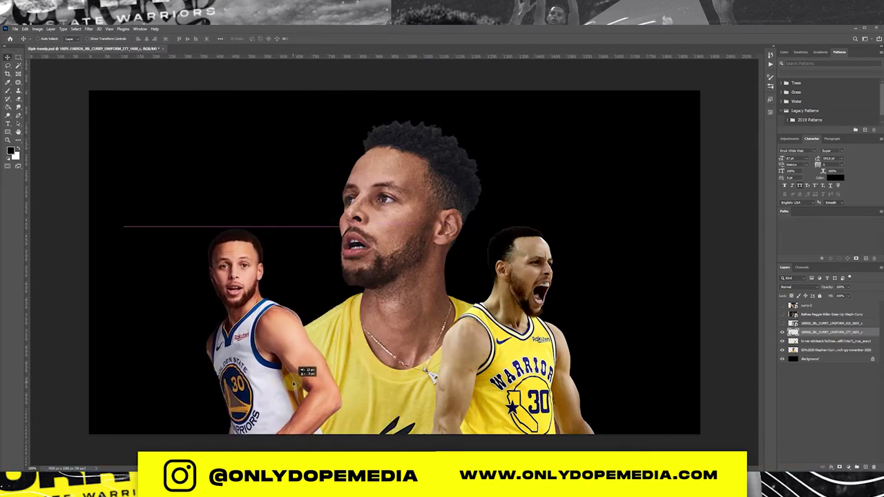
# Shift the shouting Curry cutout and add a layer mask to paint in white.
pyautogui.click(829, 350)
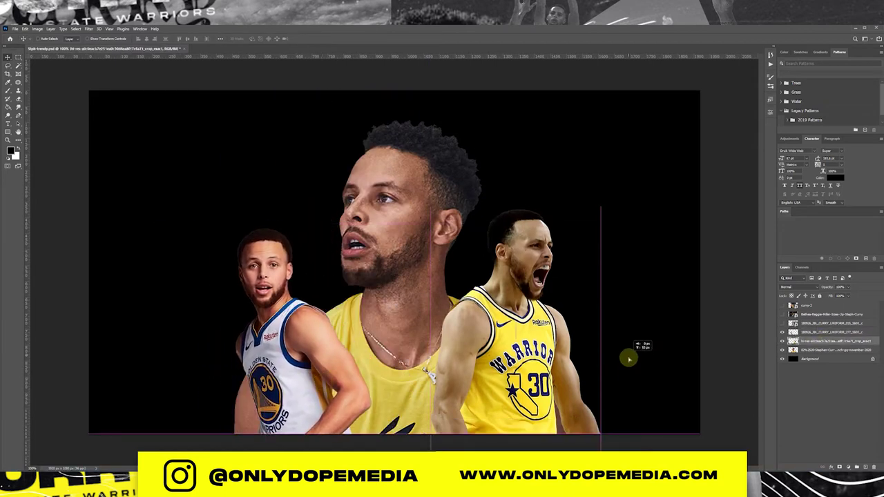
pyautogui.moveTo(627, 357); pyautogui.dragTo(636, 357)
pyautogui.click(840, 467)
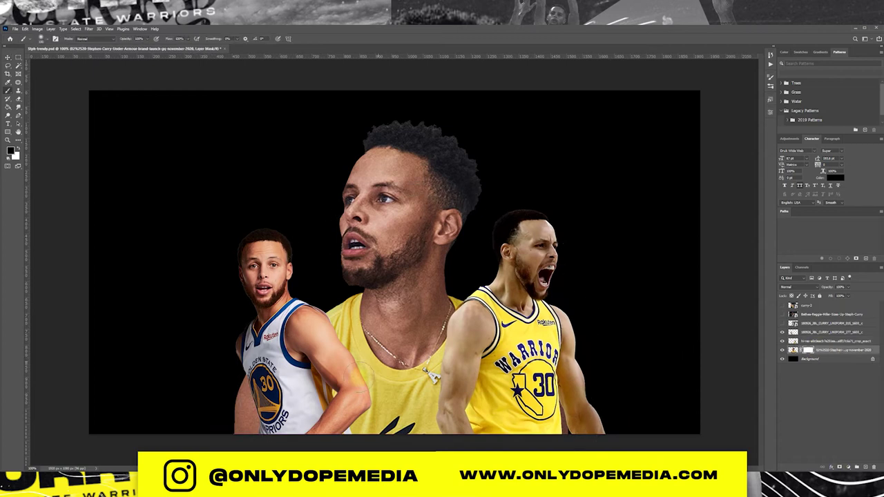
pyautogui.press('x')
pyautogui.press('b')
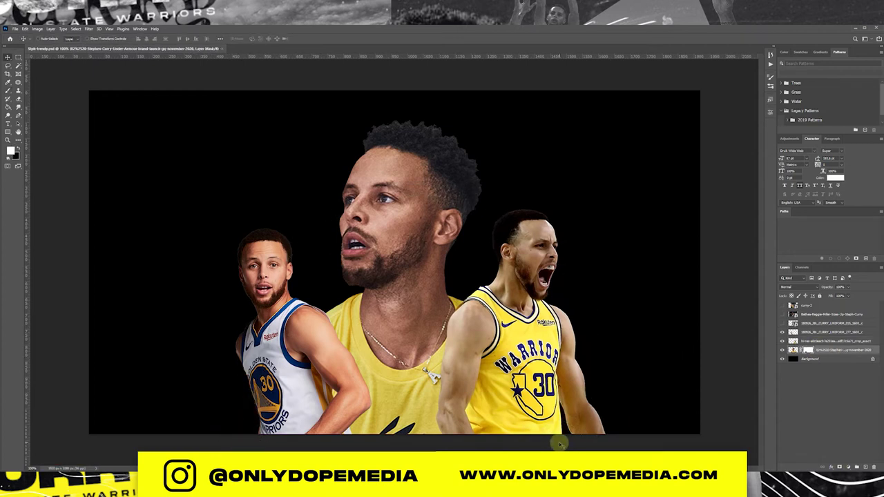
# Rotate and enlarge the basketball so it sits behind the central Curry portrait.
pyautogui.press('Return')
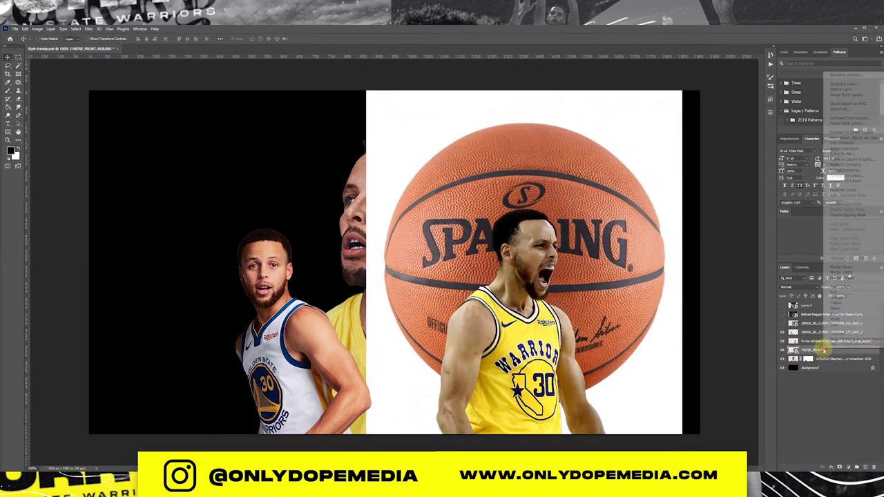
pyautogui.press('w')
pyautogui.rightClick(450, 233)
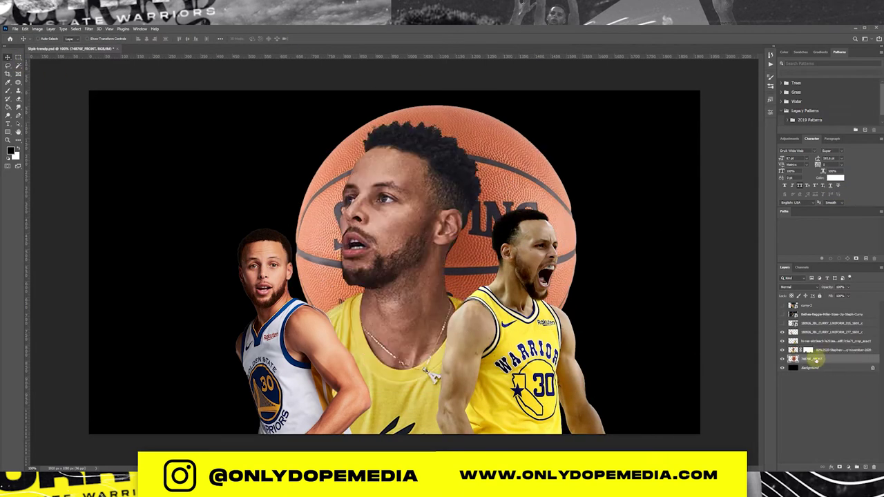
pyautogui.moveTo(588, 233); pyautogui.dragTo(588, 364)
pyautogui.press('Return')
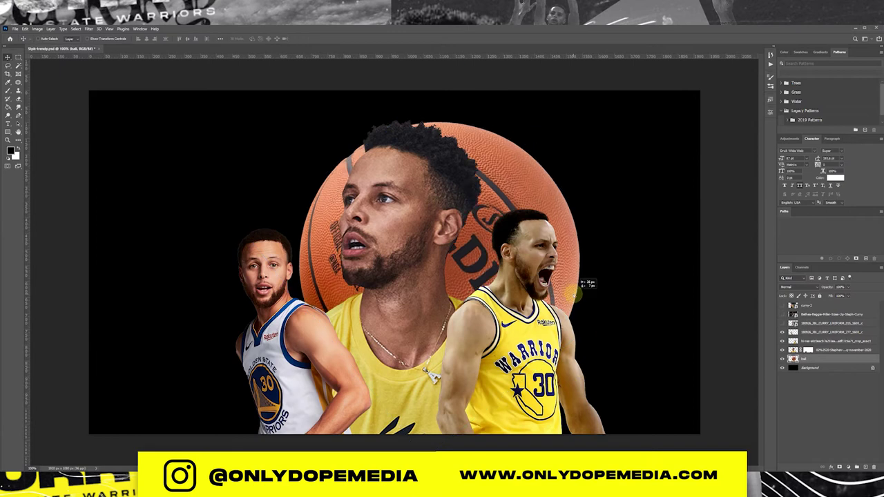
pyautogui.moveTo(585, 294); pyautogui.dragTo(577, 297)
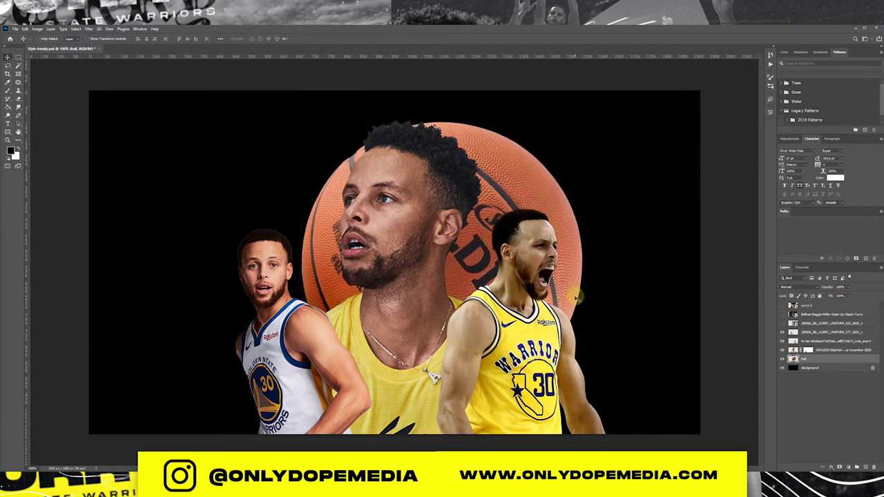
pyautogui.moveTo(576, 297); pyautogui.dragTo(579, 295)
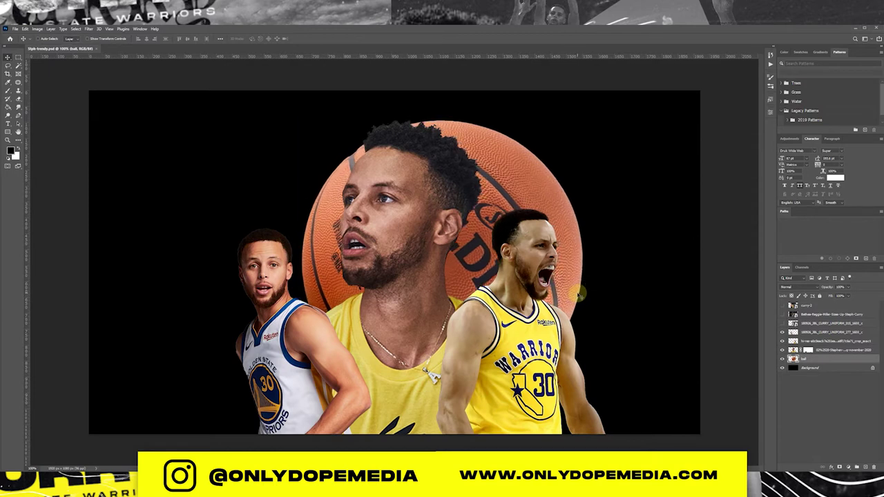
# Fill the Background layer with dark grey instead of black.
pyautogui.click(825, 371)
pyautogui.click(10, 151)
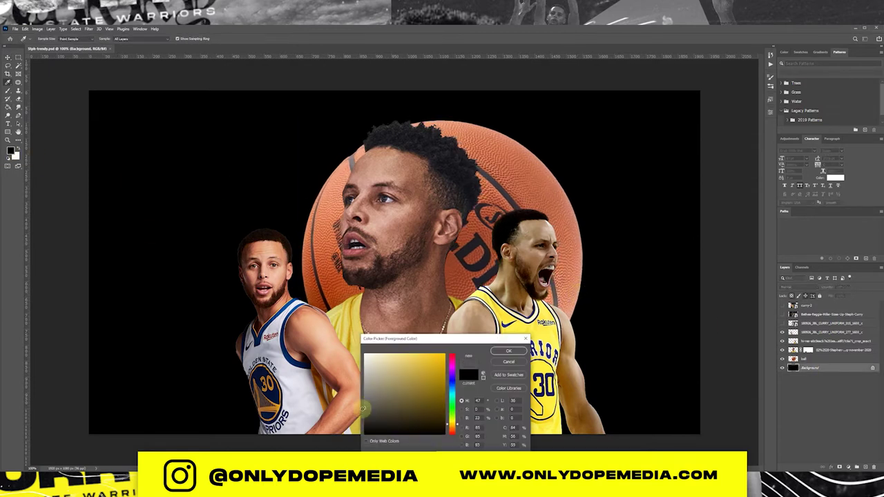
pyautogui.click(508, 351)
pyautogui.hotkey('alt', 'BackSpace')
pyautogui.click(11, 151)
pyautogui.click(365, 420)
pyautogui.press('Return')
pyautogui.hotkey('alt', 'BackSpace')
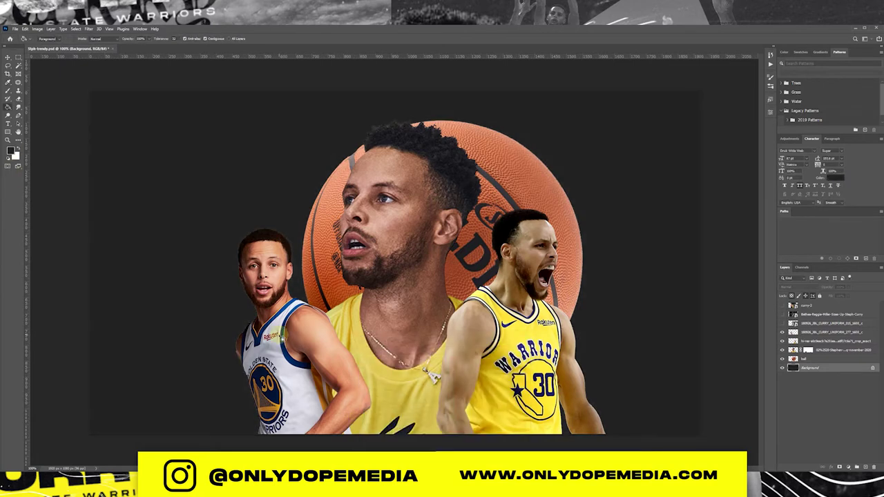
# Select the basketball and then the white-jersey Curry layer.
pyautogui.press('v')
pyautogui.click(846, 359)
pyautogui.click(849, 333)
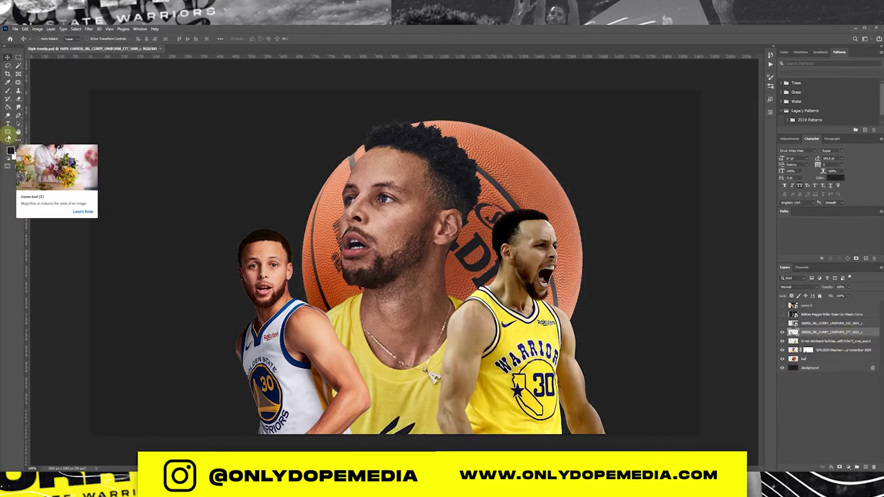
pyautogui.click(8, 131)
# Draw an upper-right rectangle with a reversed Grays gradient overlay.
pyautogui.moveTo(527, 136)
pyautogui.mouseDown()
pyautogui.moveTo(663, 223)
pyautogui.moveTo(653, 221)
pyautogui.mouseUp()
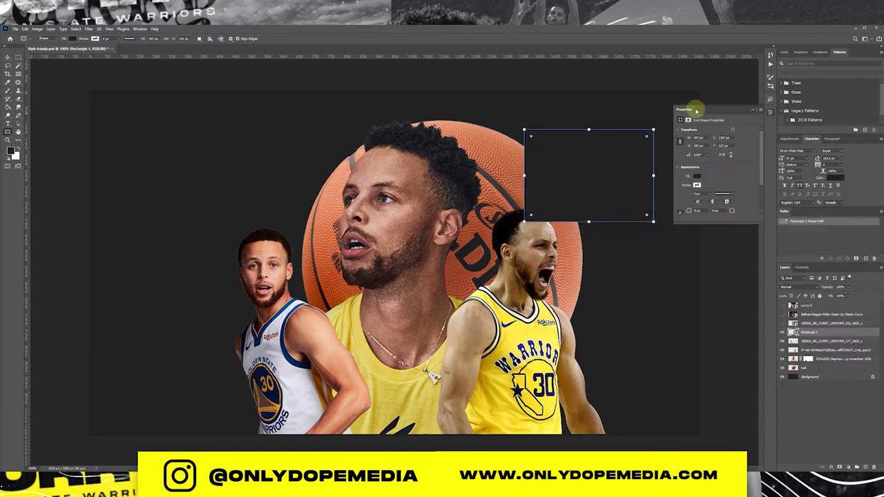
pyautogui.click(753, 109)
pyautogui.doubleClick(834, 335)
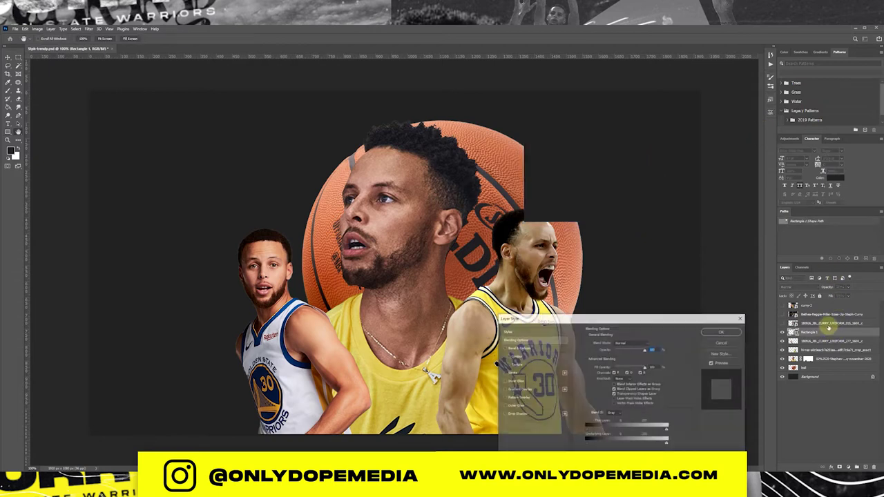
pyautogui.click(519, 390)
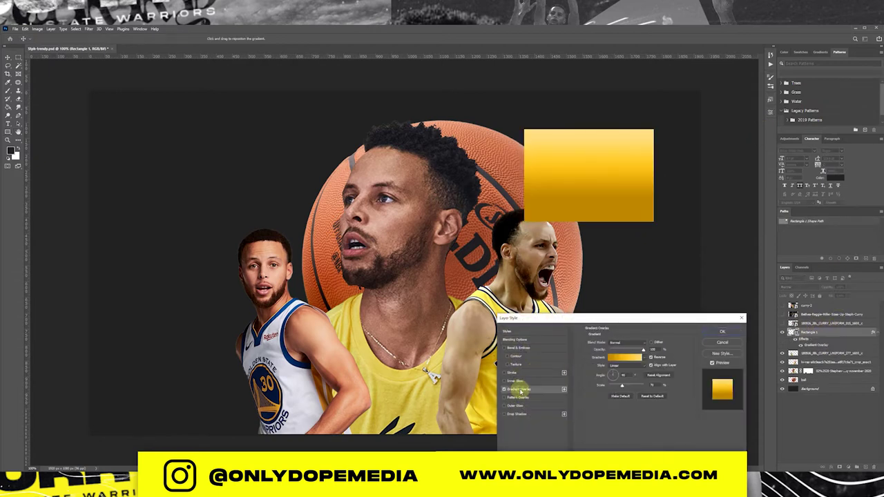
pyautogui.click(619, 358)
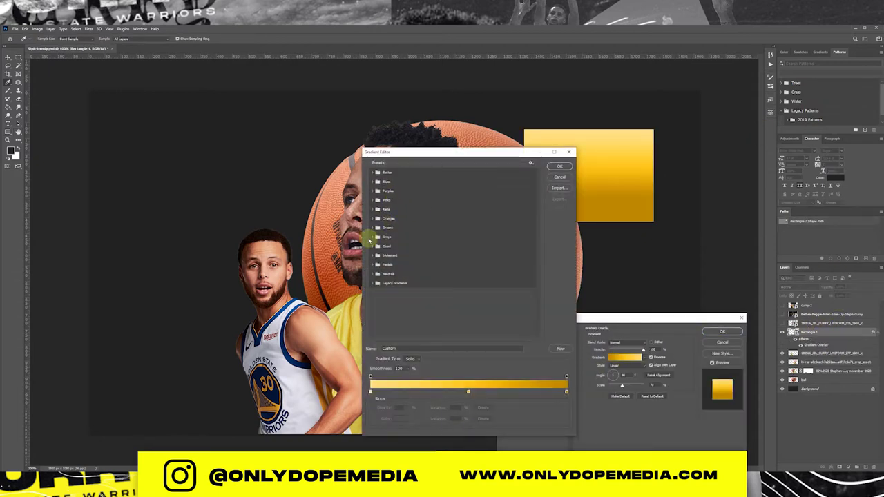
pyautogui.click(373, 237)
pyautogui.click(484, 248)
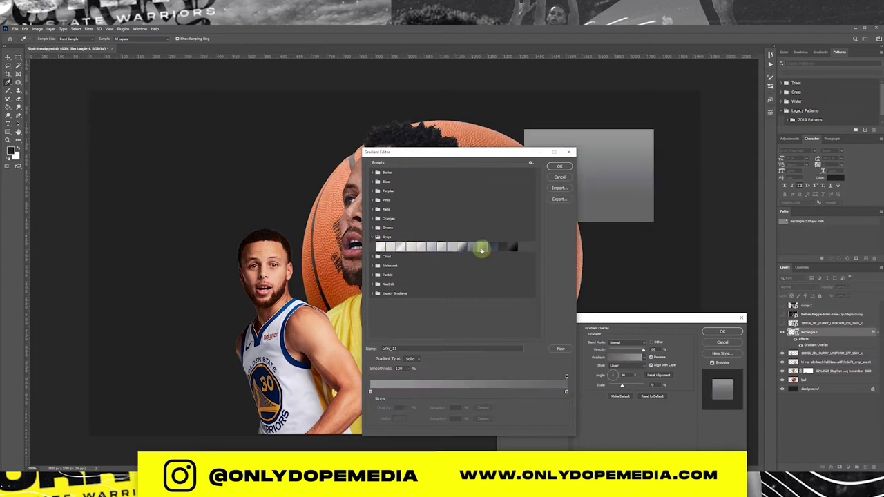
pyautogui.click(560, 166)
pyautogui.click(650, 358)
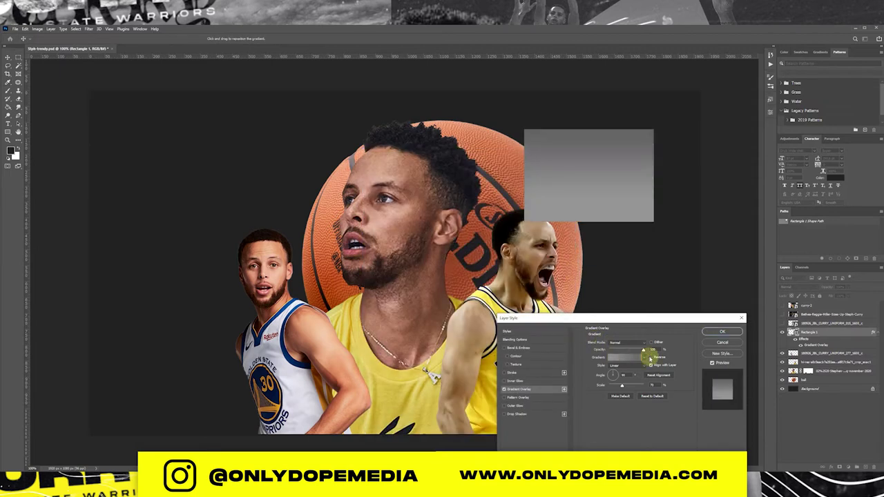
pyautogui.click(723, 331)
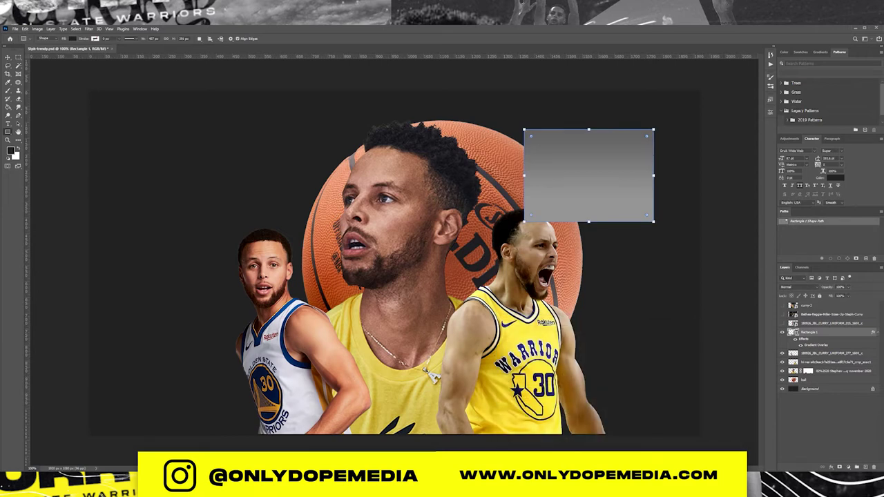
pyautogui.click(875, 333)
# Move the rectangle beneath the photos and drag its anchors into a slanted streak.
pyautogui.moveTo(850, 335); pyautogui.dragTo(836, 367)
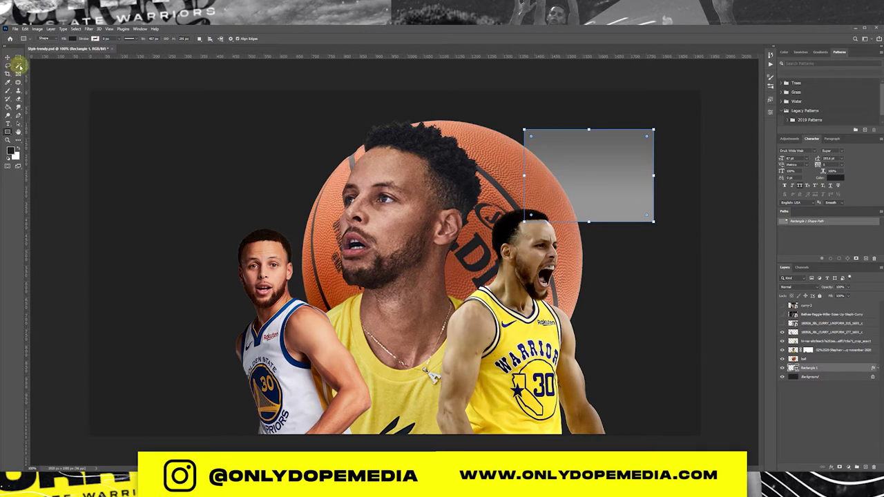
pyautogui.click(19, 128)
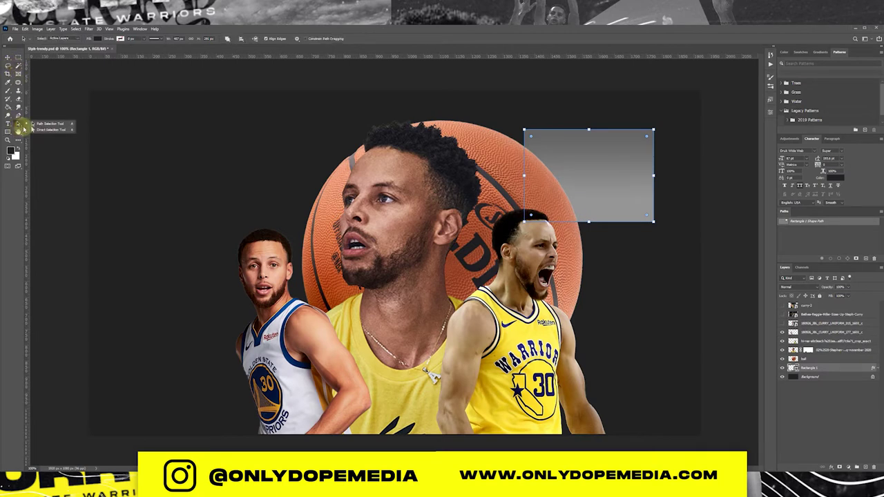
pyautogui.moveTo(23, 129); pyautogui.dragTo(47, 131)
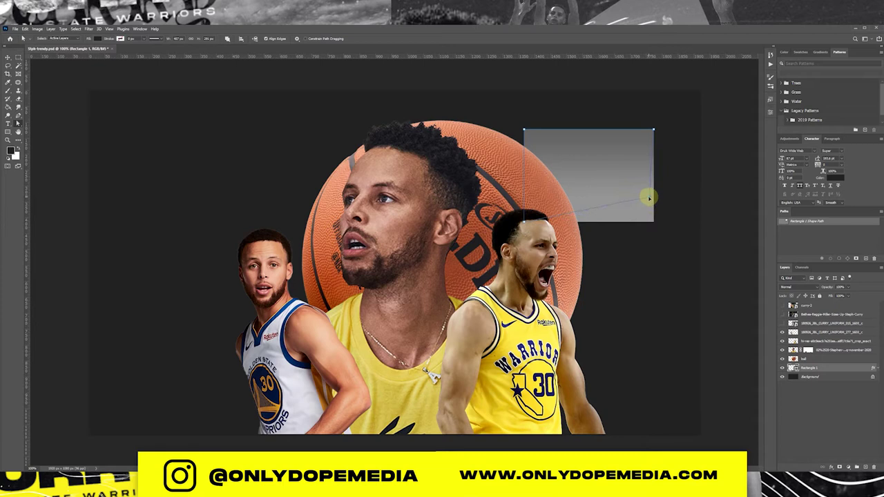
pyautogui.click(654, 137)
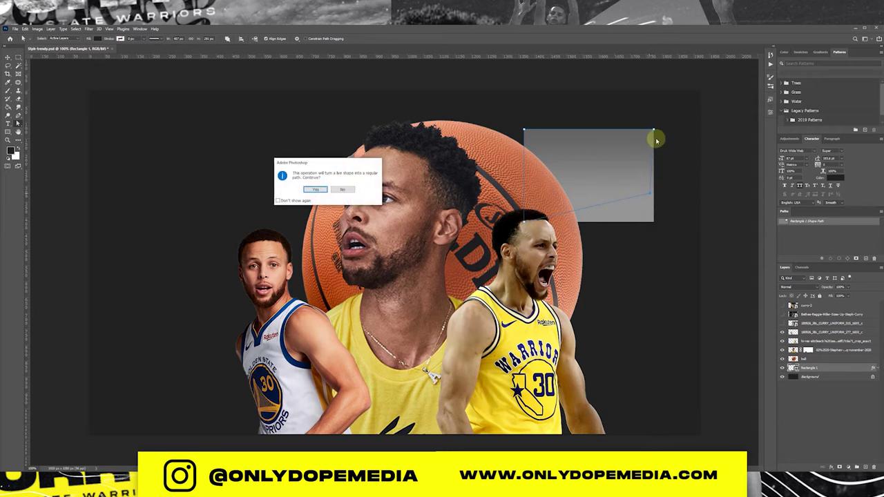
pyautogui.click(315, 189)
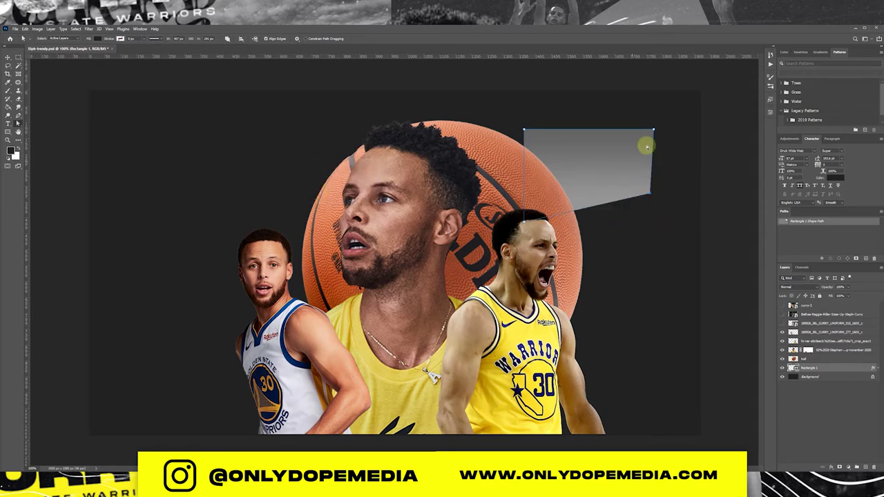
pyautogui.moveTo(654, 129); pyautogui.dragTo(631, 94)
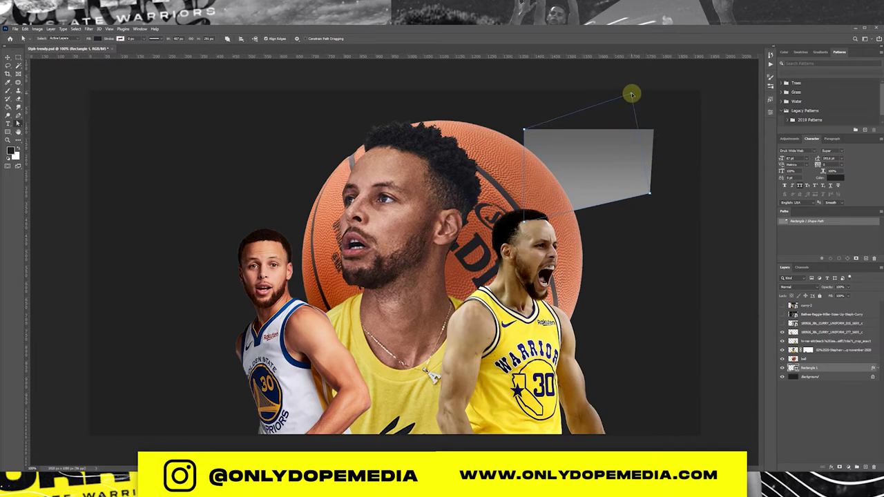
pyautogui.moveTo(637, 88); pyautogui.dragTo(637, 87)
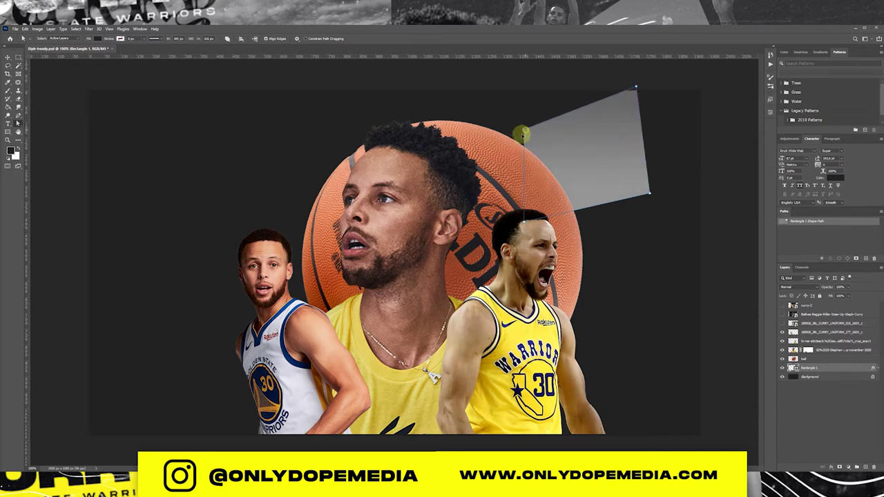
pyautogui.moveTo(518, 143); pyautogui.dragTo(519, 143)
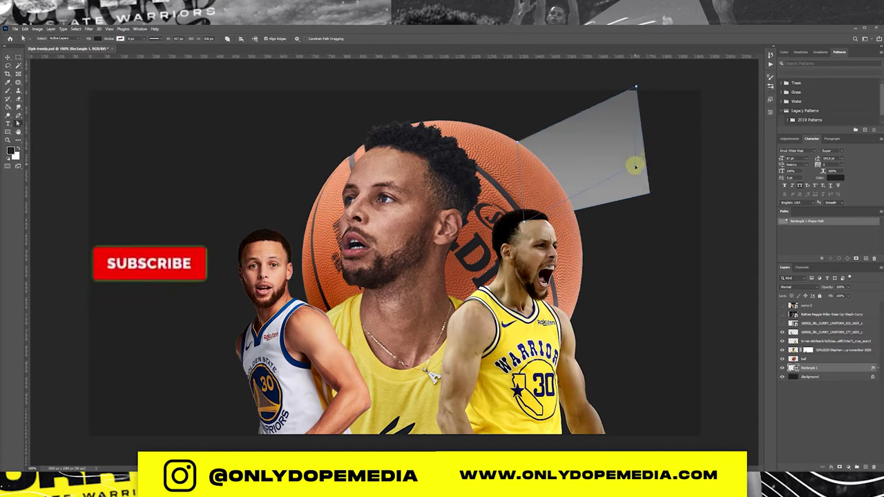
pyautogui.moveTo(634, 166); pyautogui.dragTo(639, 166)
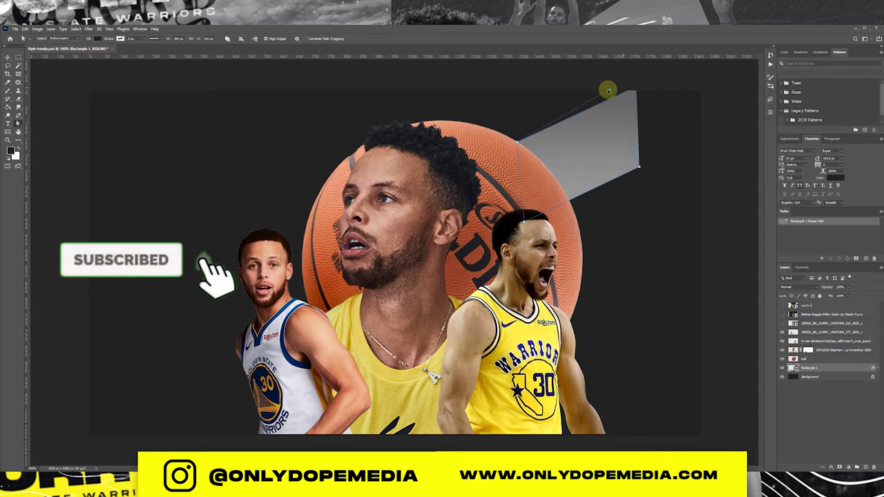
pyautogui.moveTo(608, 91); pyautogui.dragTo(603, 86)
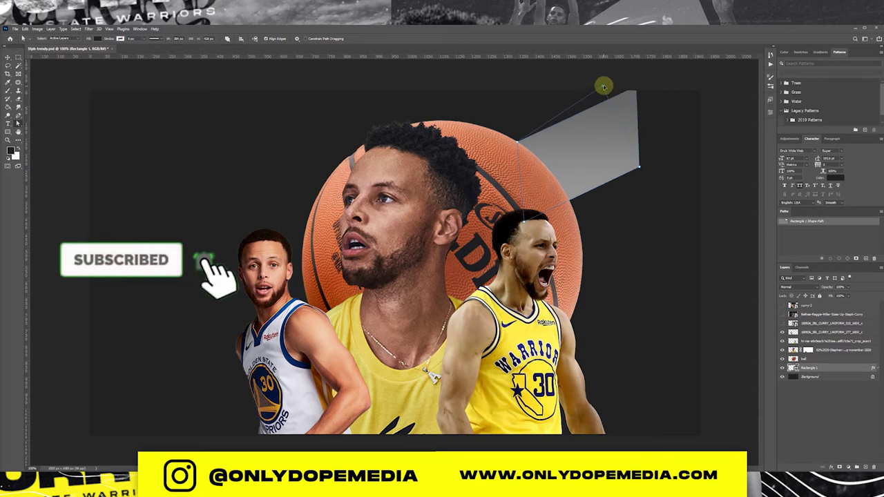
pyautogui.click(708, 197)
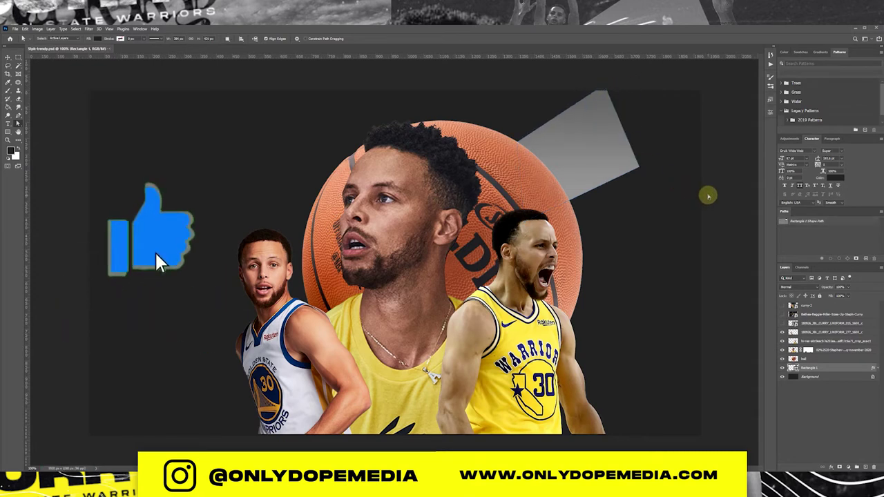
# Draw a large rectangle over the canvas's right side and move it below Rectangle 1.
pyautogui.click(8, 131)
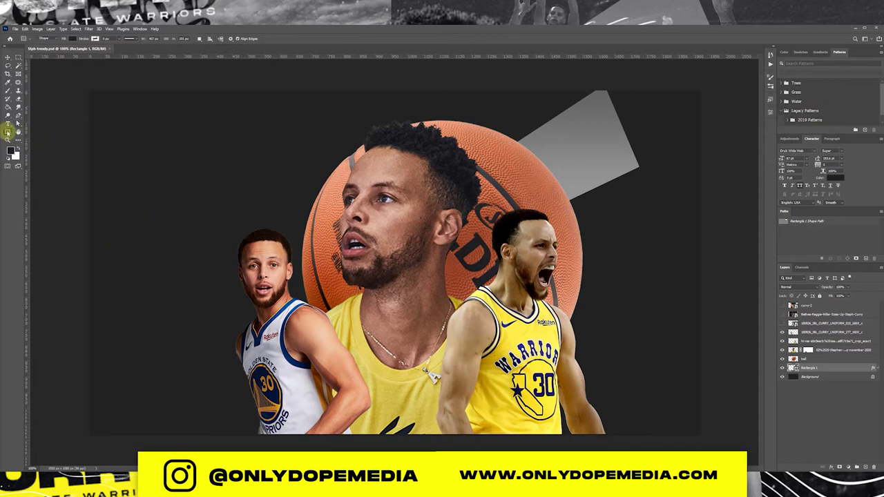
pyautogui.click(72, 39)
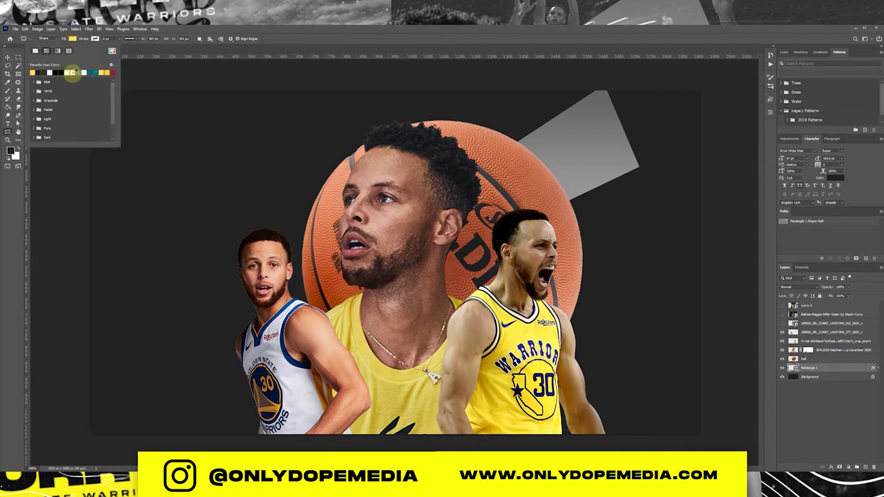
pyautogui.click(8, 57)
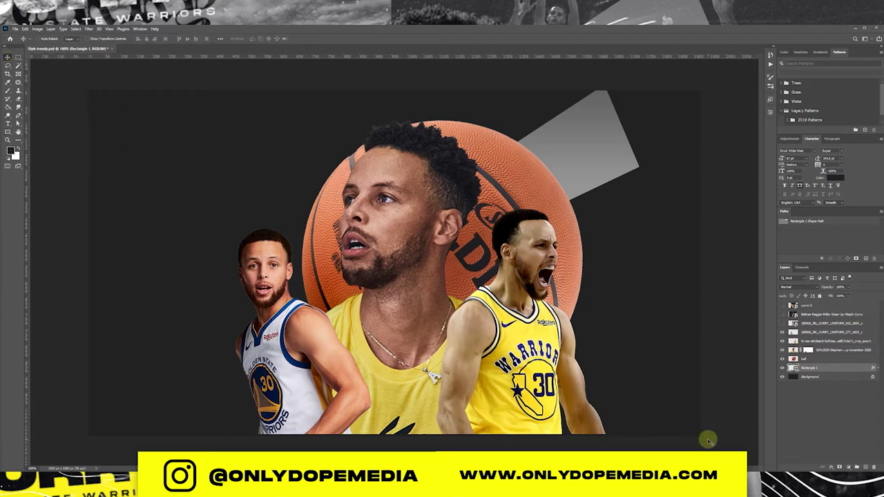
pyautogui.click(8, 131)
pyautogui.moveTo(709, 439); pyautogui.dragTo(364, 84)
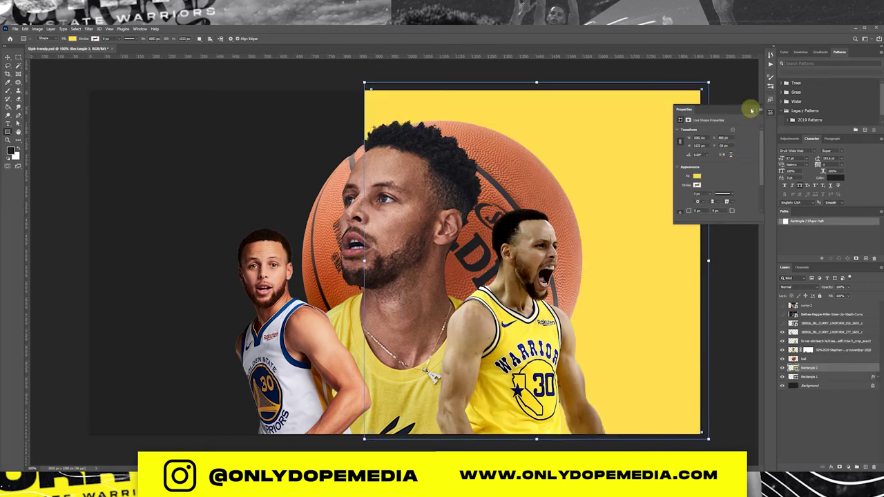
pyautogui.click(752, 109)
pyautogui.moveTo(860, 374); pyautogui.dragTo(845, 379)
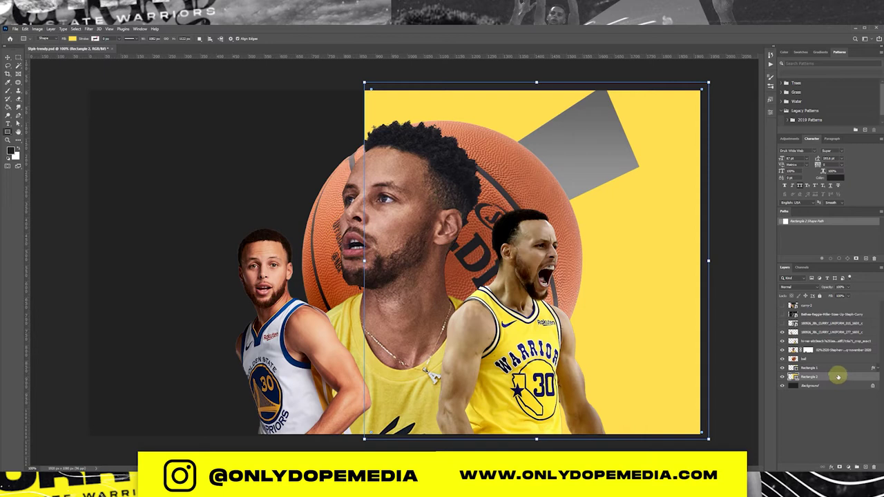
# Set the new rectangle's fill to a dark grey swatch.
pyautogui.click(72, 40)
pyautogui.click(43, 72)
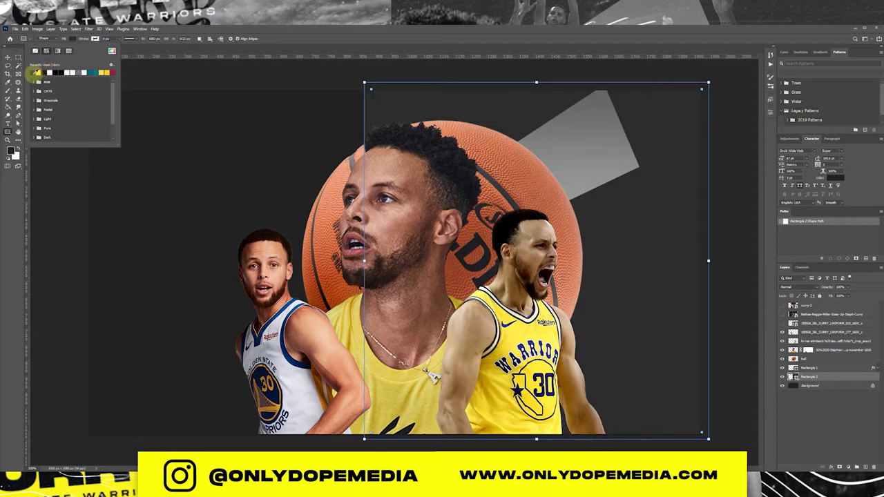
pyautogui.click(45, 72)
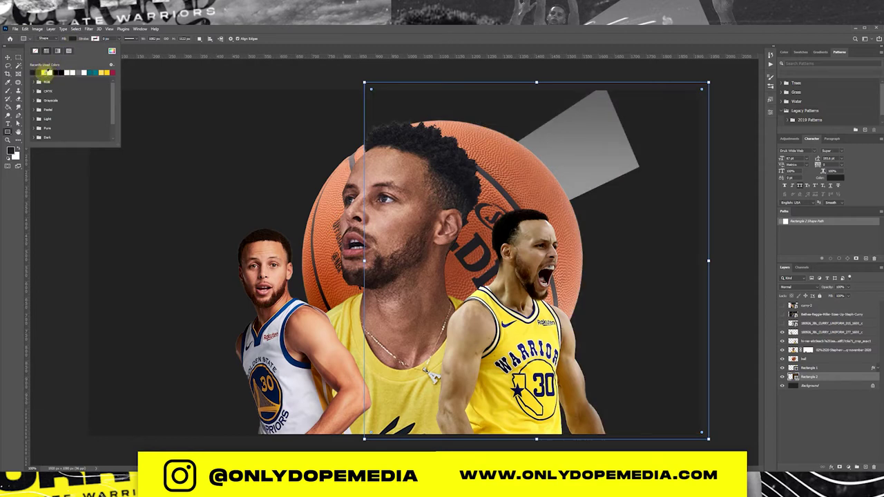
pyautogui.click(7, 56)
pyautogui.click(829, 386)
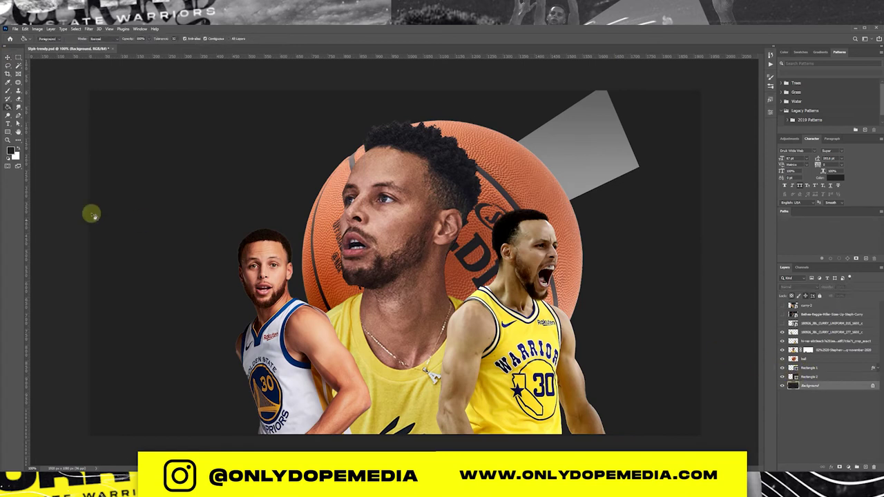
# Fill the Background with bright yellow using the Paint Bucket.
pyautogui.click(10, 151)
pyautogui.moveTo(439, 375); pyautogui.dragTo(464, 344)
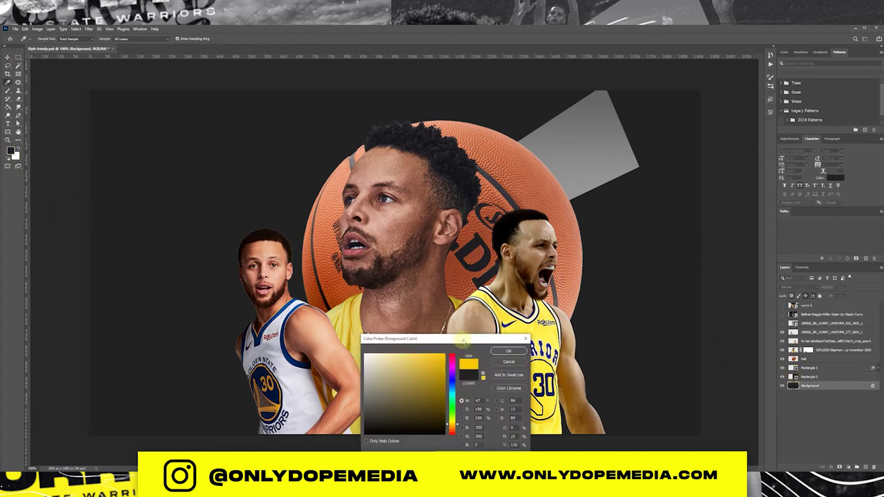
pyautogui.click(420, 354)
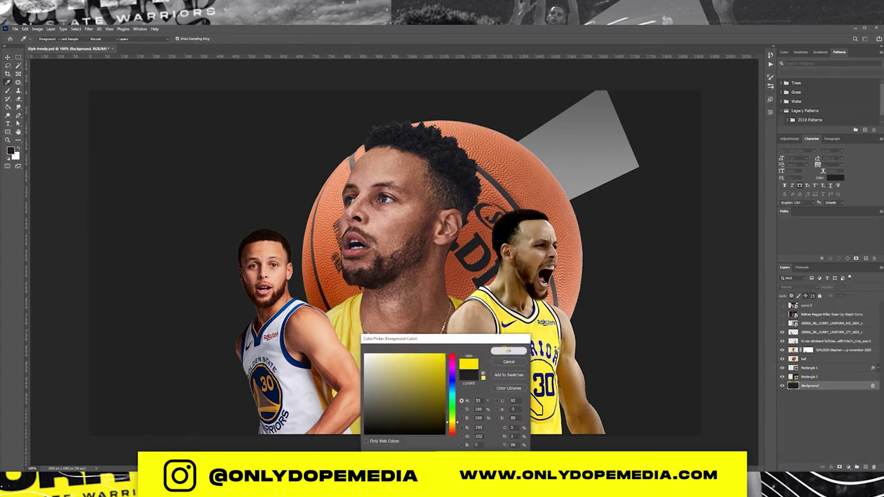
pyautogui.click(509, 351)
pyautogui.press('g')
pyautogui.click(611, 324)
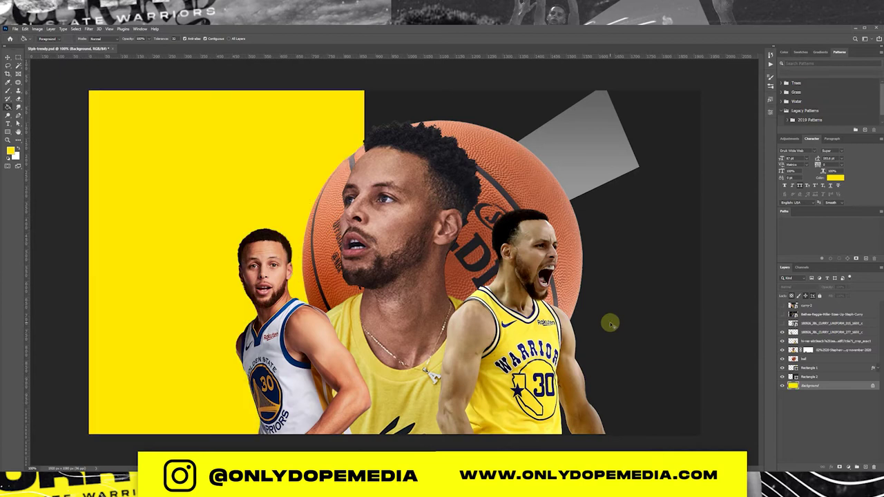
pyautogui.press('v')
# Narrow the dark rectangle from its right edge with Free Transform.
pyautogui.click(831, 377)
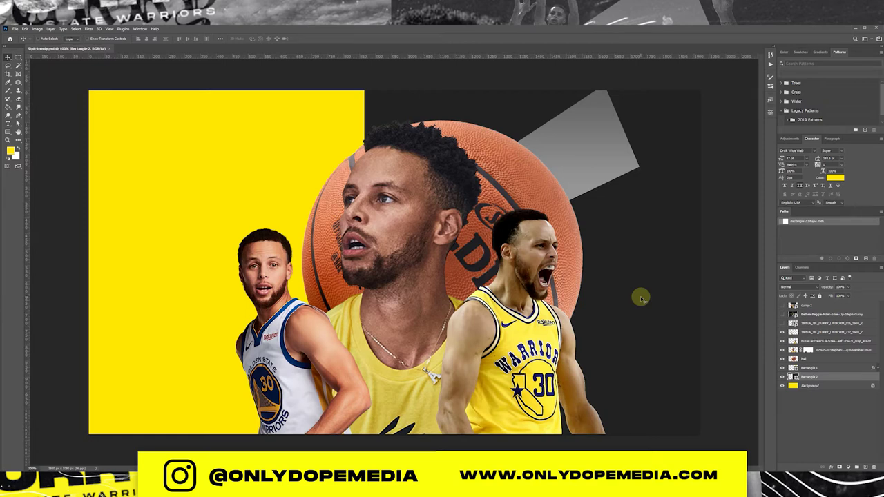
pyautogui.hotkey('ctrl', 't')
pyautogui.moveTo(700, 261); pyautogui.dragTo(657, 271)
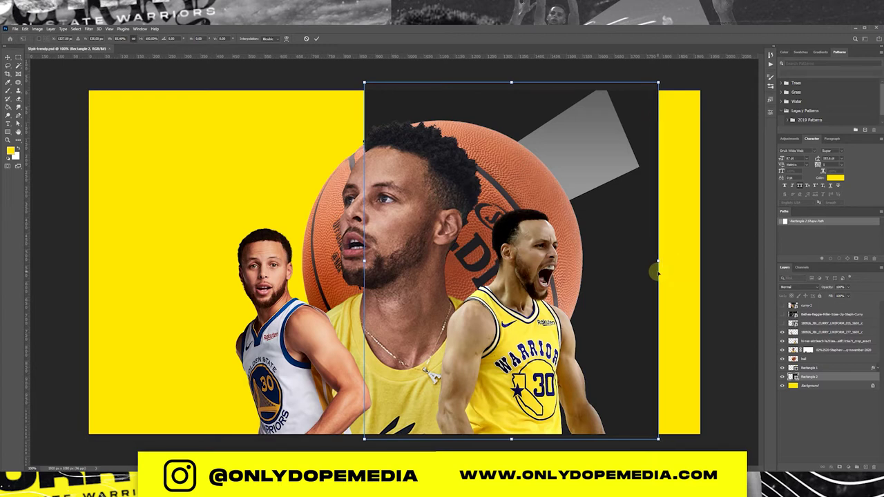
pyautogui.press('Return')
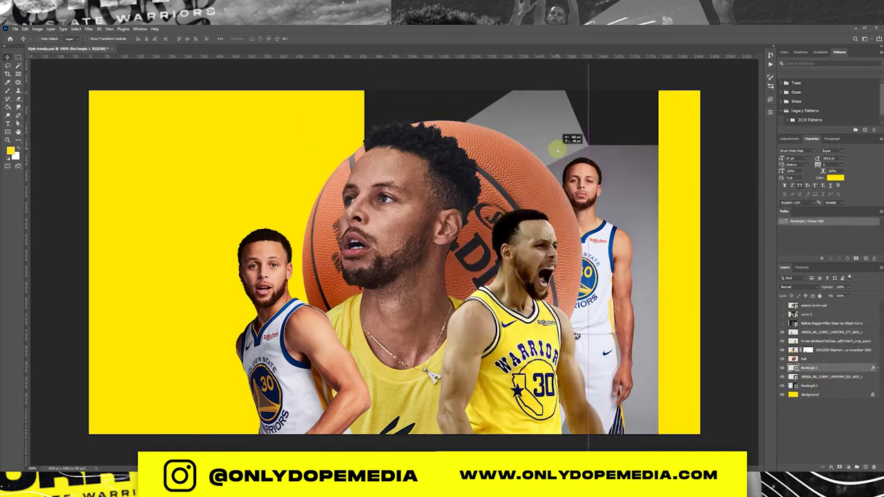
# Set the layer's blend mode to Soft Light.
pyautogui.click(795, 286)
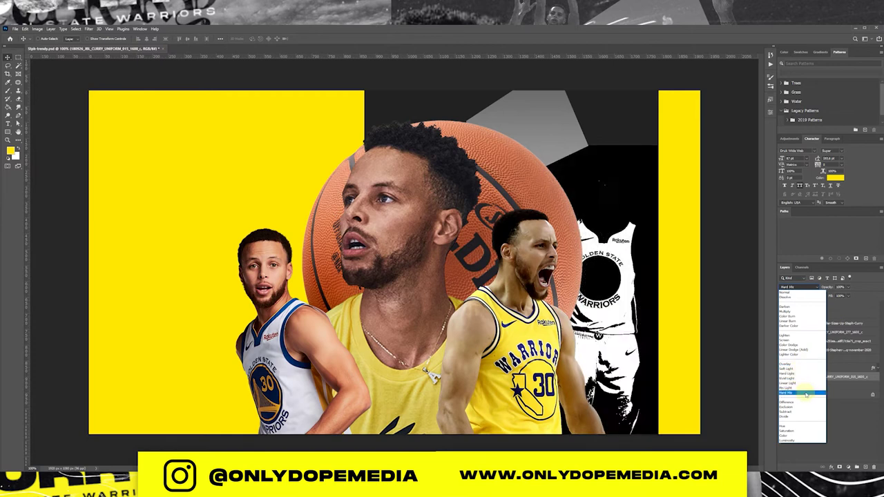
pyautogui.click(787, 369)
pyautogui.press('e')
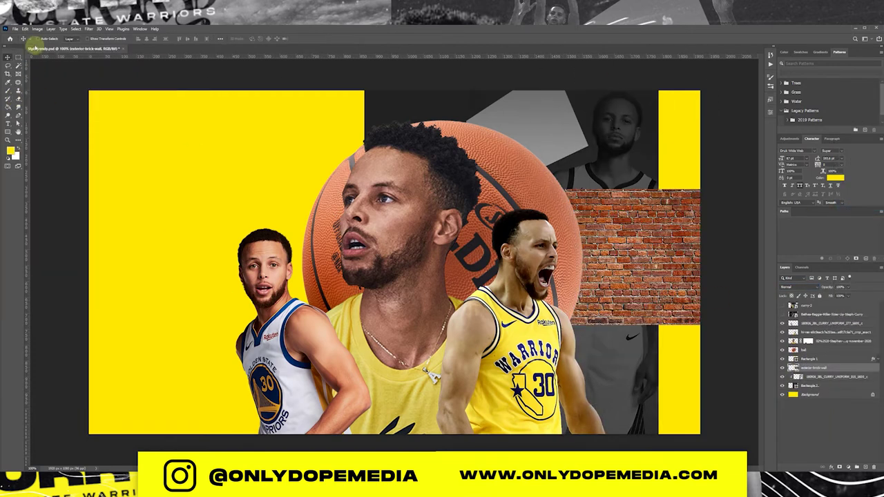
# Convert the brick wall to dark Black & White, darkening the reds.
pyautogui.click(40, 31)
pyautogui.click(124, 91)
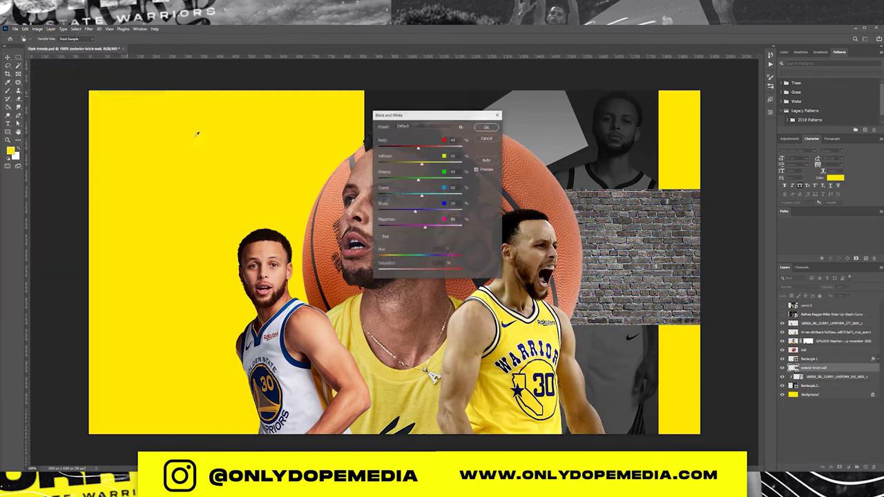
pyautogui.moveTo(393, 149); pyautogui.dragTo(398, 149)
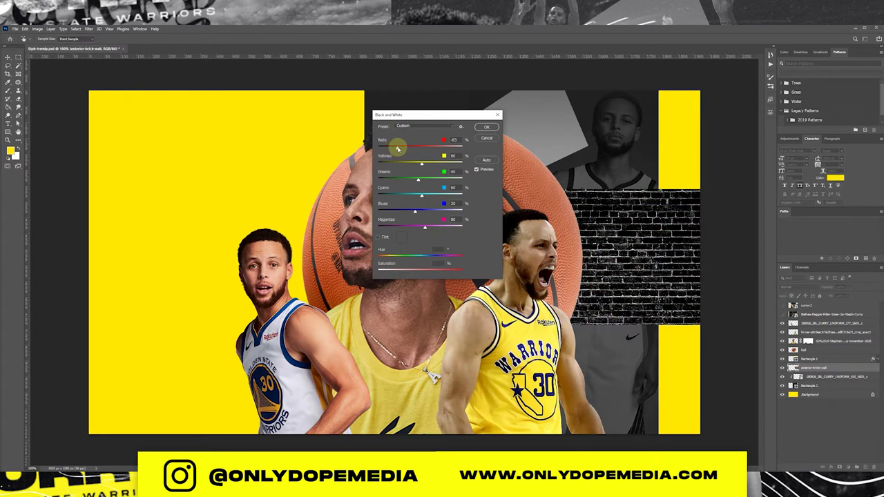
pyautogui.click(484, 129)
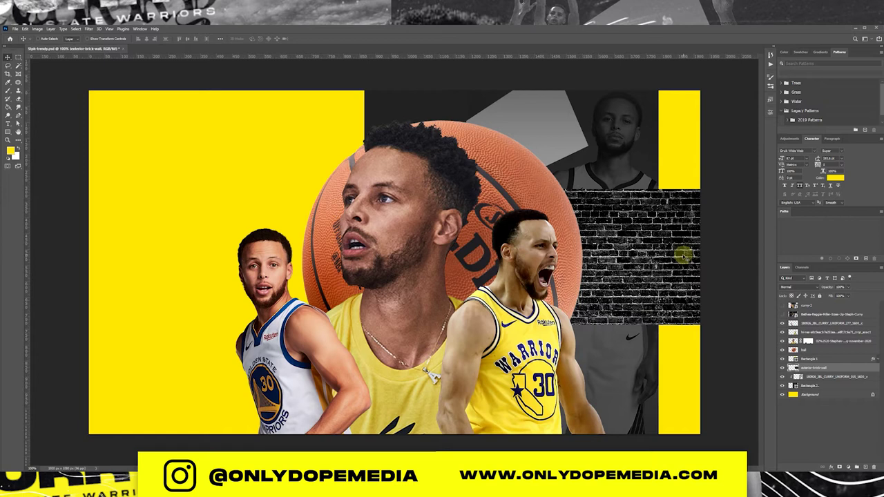
# Lower the jersey layer's opacity and unhide the courtside shooting photo.
pyautogui.click(828, 378)
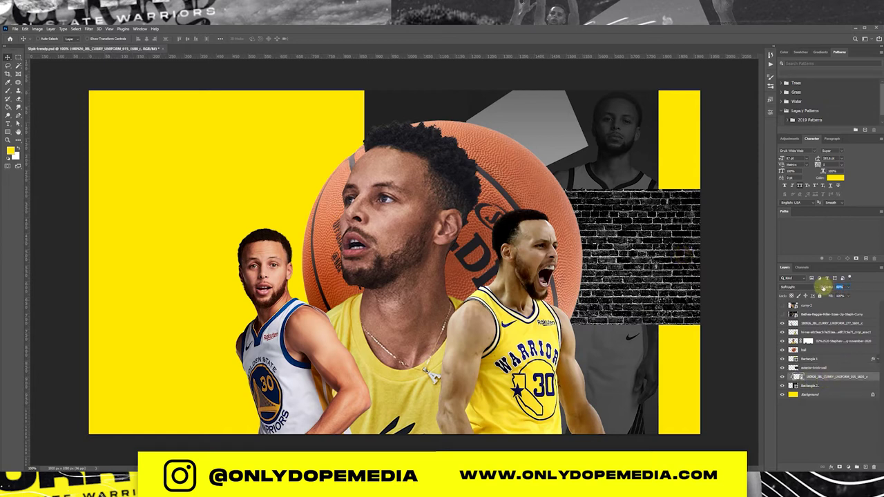
pyautogui.moveTo(824, 288); pyautogui.dragTo(801, 292)
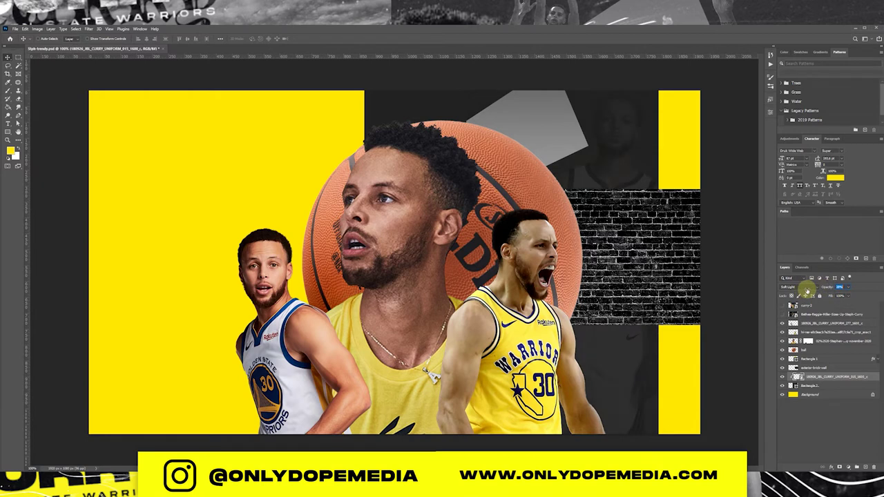
pyautogui.click(783, 315)
pyautogui.click(829, 314)
pyautogui.click(37, 29)
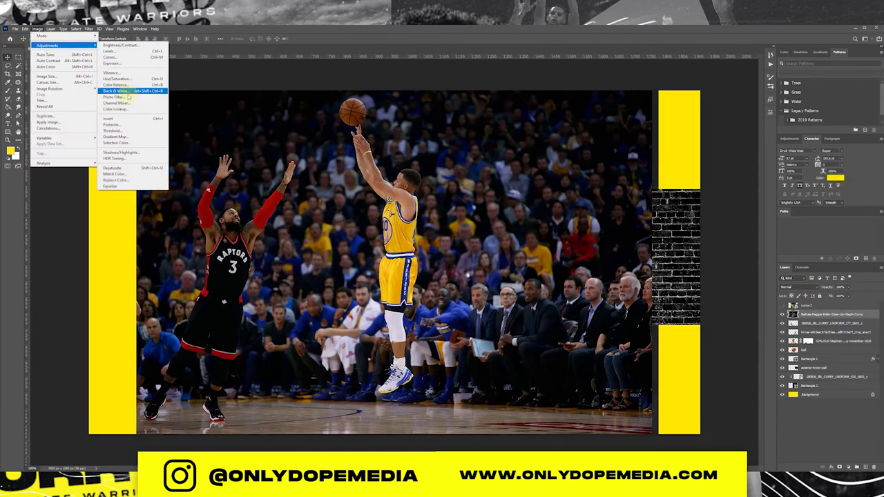
# Make the shooting photo Black & White and shrink it into the bottom-right area.
pyautogui.click(129, 91)
pyautogui.click(487, 129)
pyautogui.hotkey('ctrl', 't')
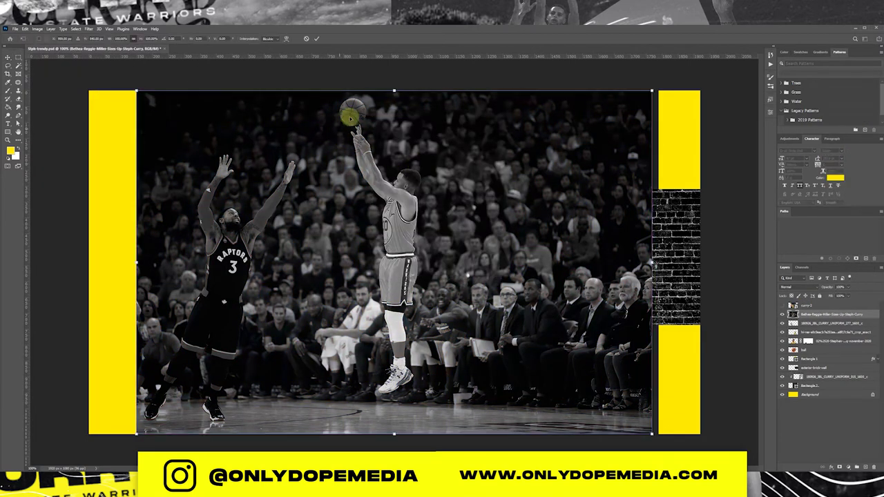
pyautogui.moveTo(394, 91)
pyautogui.mouseDown()
pyautogui.moveTo(377, 316)
pyautogui.moveTo(644, 342)
pyautogui.moveTo(622, 344)
pyautogui.mouseUp()
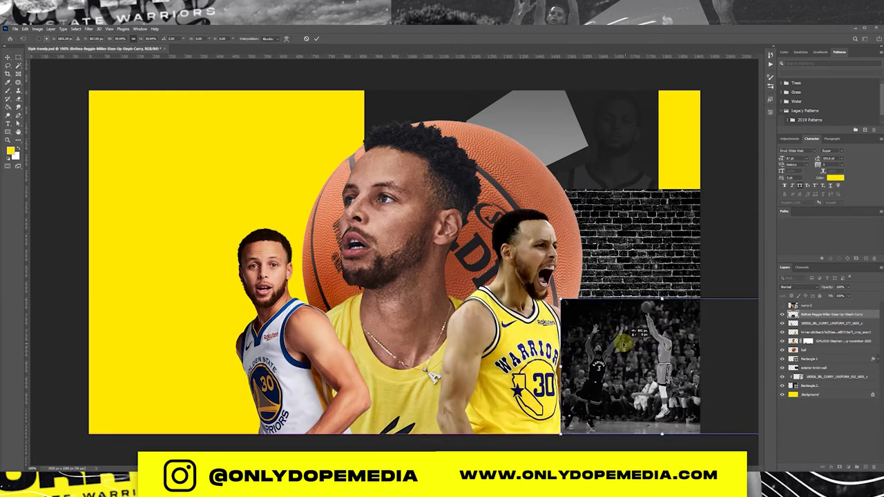
pyautogui.press('Return')
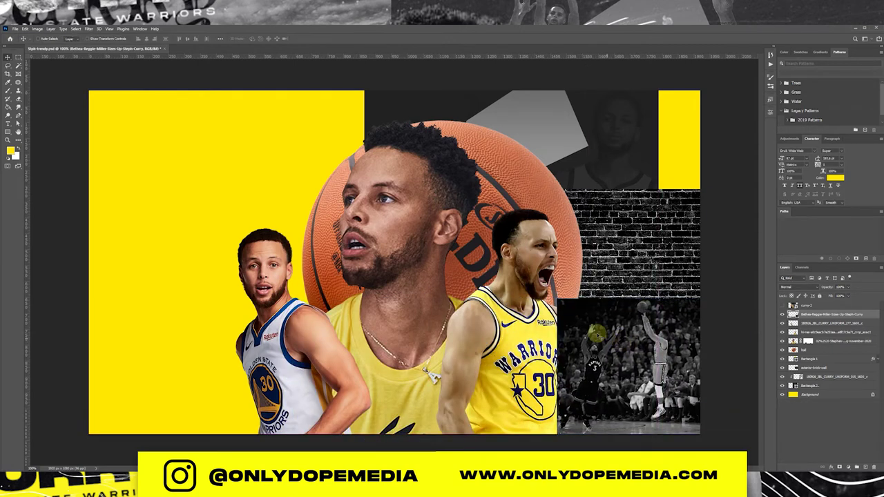
# Move the shooting photo behind the player and brick wall with Hard Light blending.
pyautogui.moveTo(852, 315); pyautogui.dragTo(824, 359)
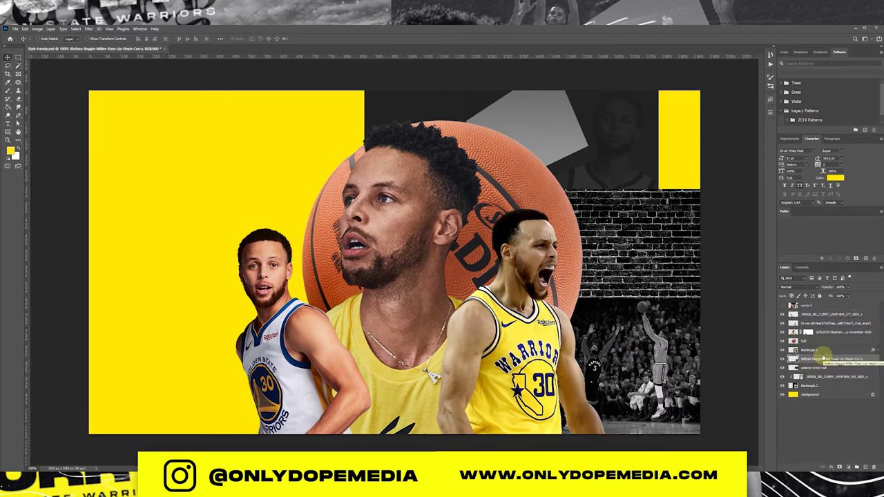
pyautogui.click(801, 287)
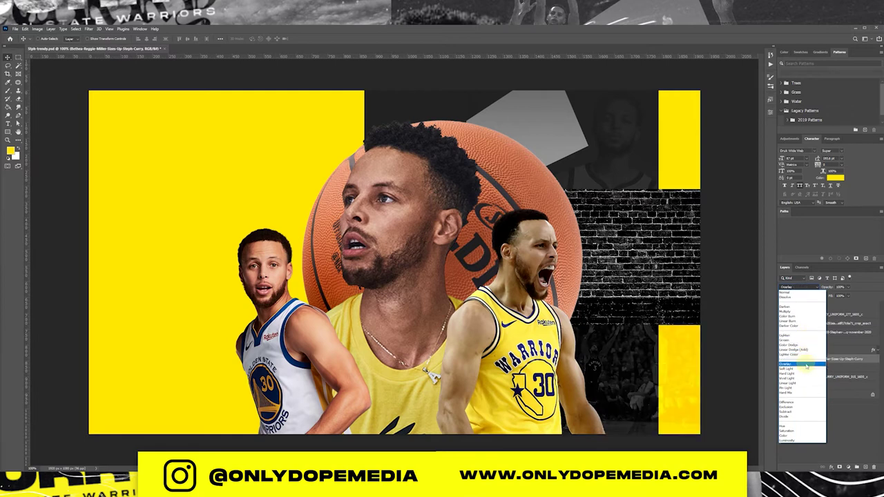
pyautogui.click(807, 373)
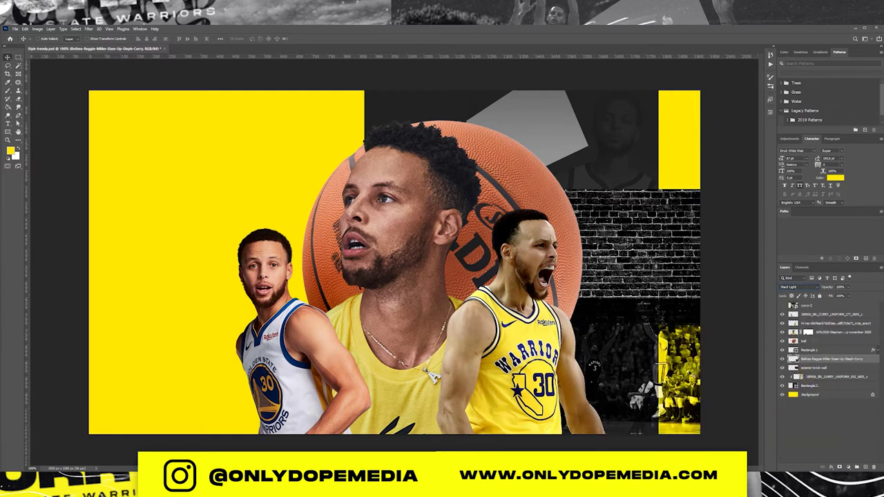
pyautogui.moveTo(674, 366)
pyautogui.mouseDown()
pyautogui.moveTo(660, 341)
pyautogui.moveTo(676, 306)
pyautogui.mouseUp()
pyautogui.hotkey('ctrl', 't')
pyautogui.press('Return')
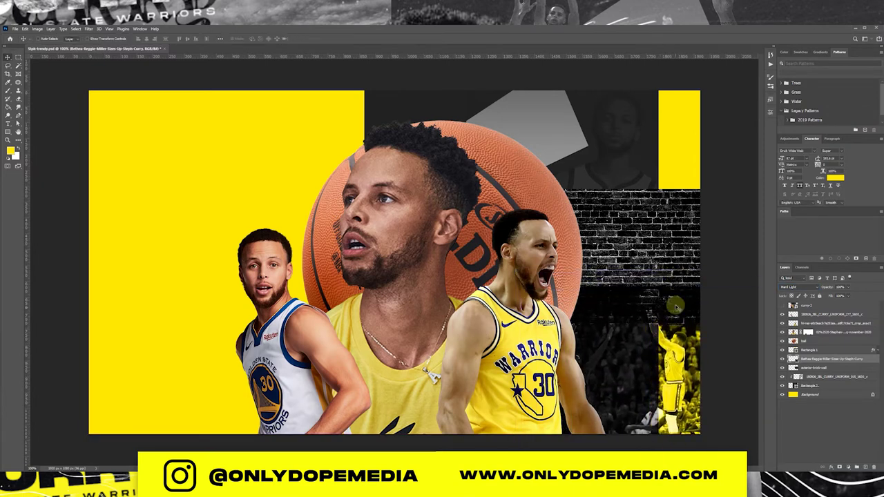
# Delete the lower part of the brick wall texture.
pyautogui.click(815, 368)
pyautogui.press('m')
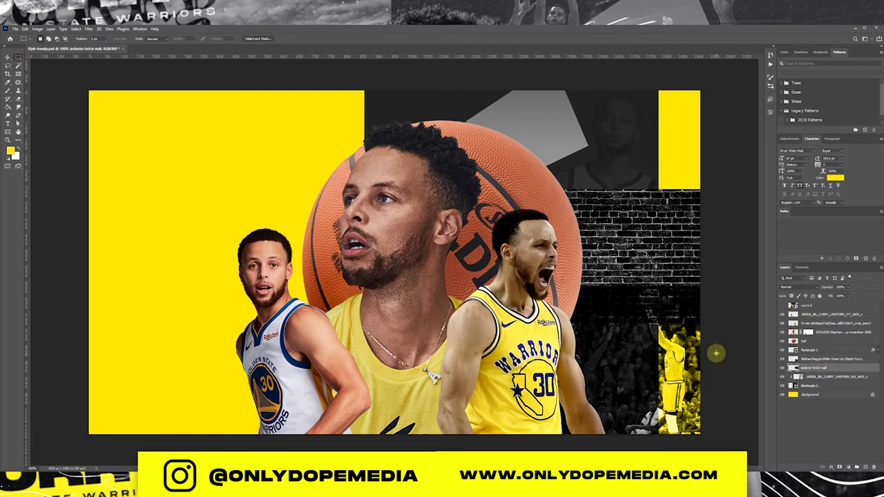
pyautogui.moveTo(716, 351); pyautogui.dragTo(563, 285)
pyautogui.press('v')
pyautogui.hotkey('ctrl', 'd')
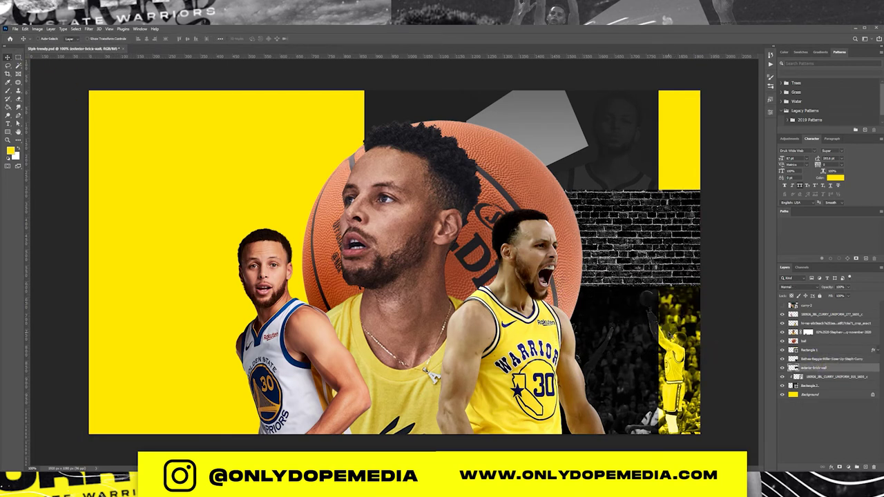
# Set Rectangle 2 to Darker Color and place the curry-2 photo top-right.
pyautogui.click(812, 386)
pyautogui.click(794, 287)
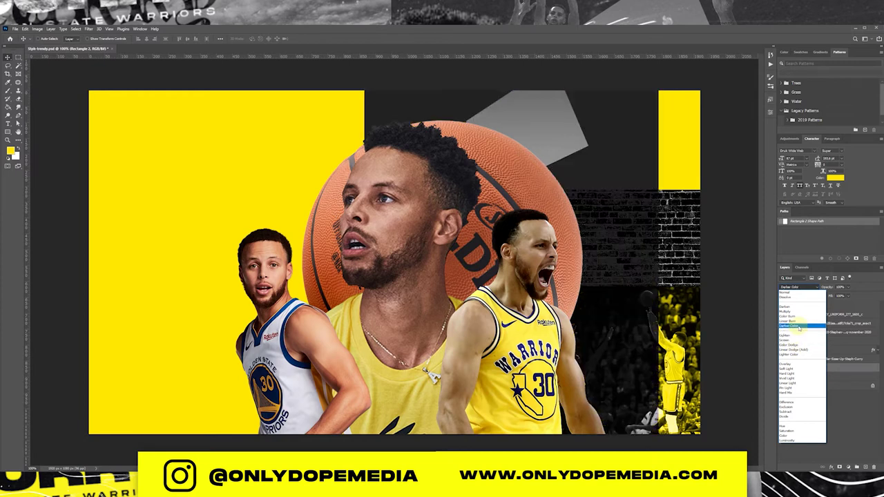
pyautogui.click(799, 326)
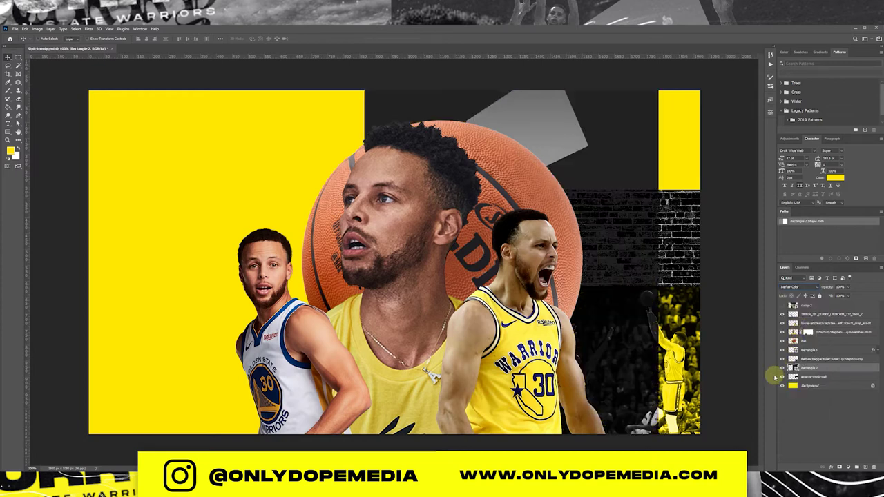
pyautogui.click(782, 304)
pyautogui.moveTo(805, 305); pyautogui.dragTo(815, 373)
# Commit the curry-2 photo's size and set its blend mode to Color Dodge.
pyautogui.hotkey('ctrl', 't')
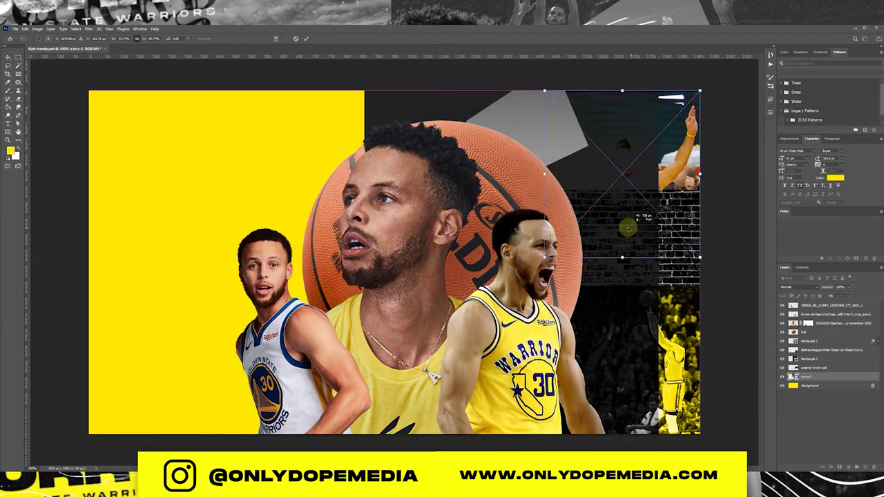
pyautogui.press('Return')
pyautogui.click(788, 287)
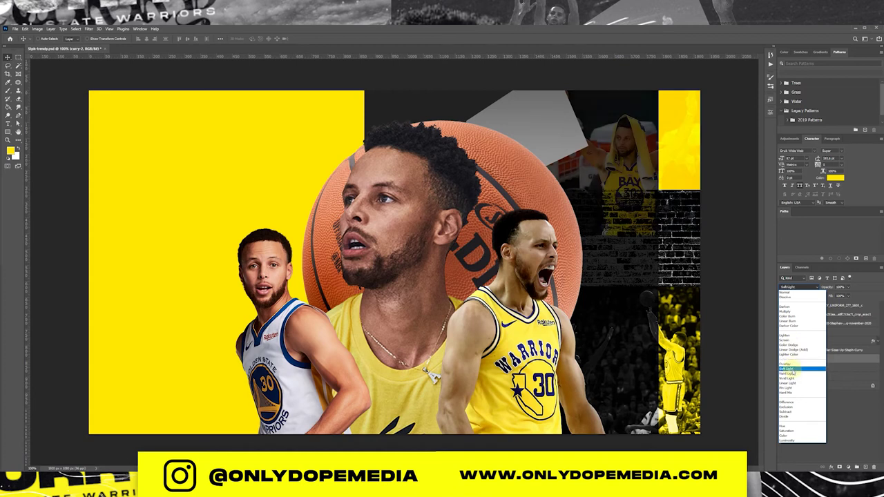
pyautogui.click(795, 373)
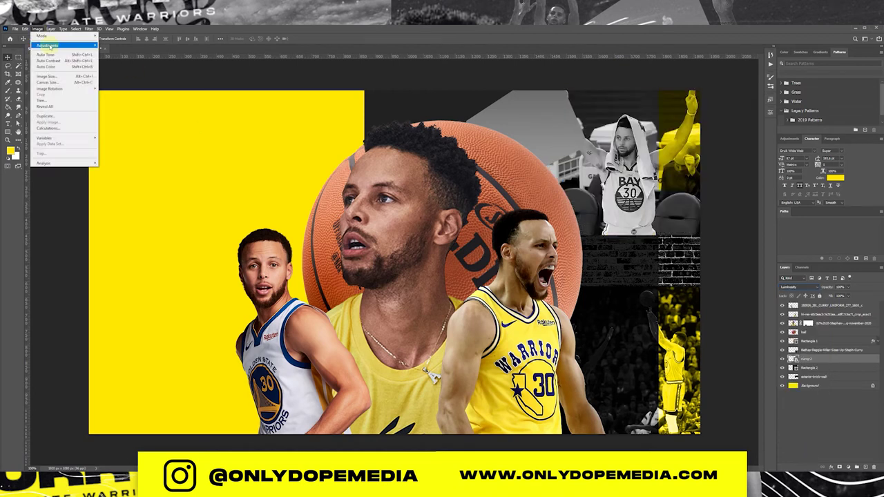
pyautogui.click(798, 287)
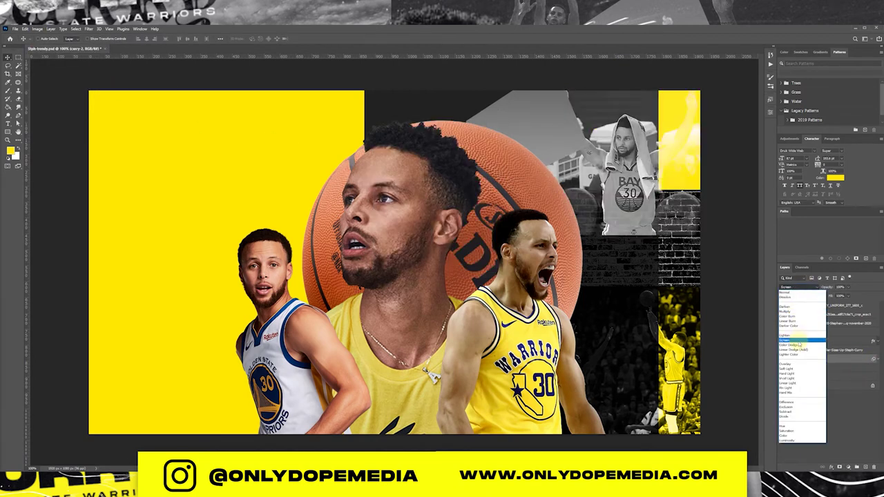
pyautogui.click(794, 350)
# Copy the photo's right strip to a Lighten-blended layer and enlarge the Golden Gate Bridge photo.
pyautogui.press('m')
pyautogui.moveTo(699, 269); pyautogui.dragTo(539, 193)
pyautogui.hotkey('ctrl', 'j')
pyautogui.press('v')
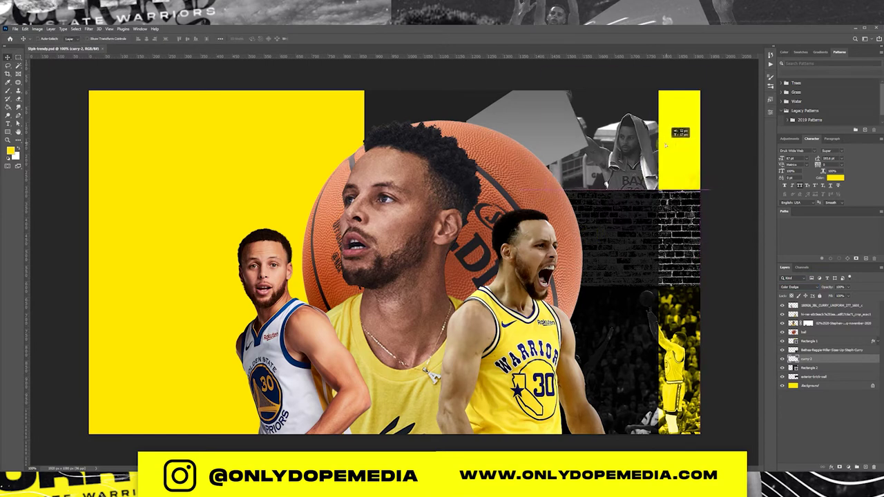
pyautogui.click(798, 287)
pyautogui.click(786, 335)
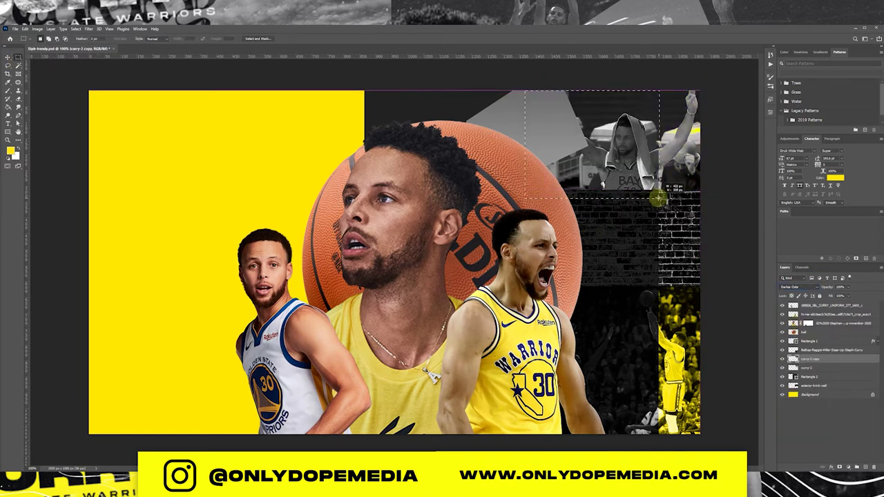
pyautogui.click(798, 286)
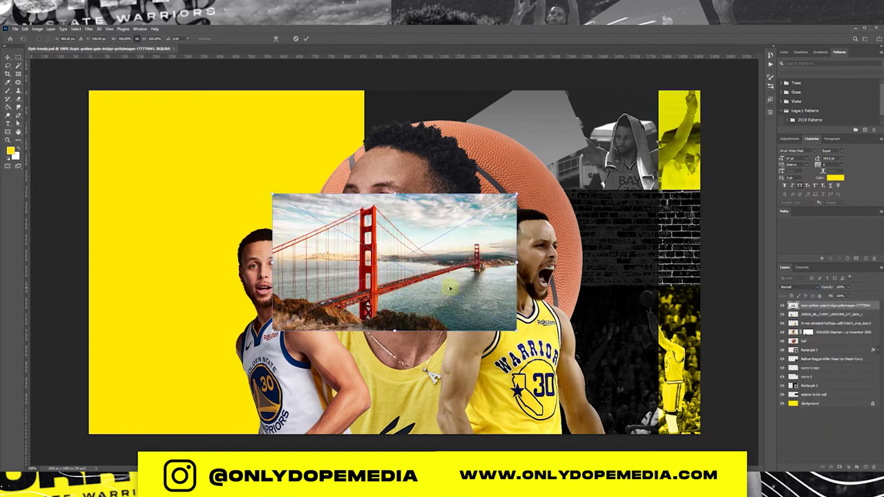
pyautogui.moveTo(273, 263); pyautogui.dragTo(172, 263)
# Convert the resized bridge photo to black and white with darker reds and brighter blues.
pyautogui.press('Return')
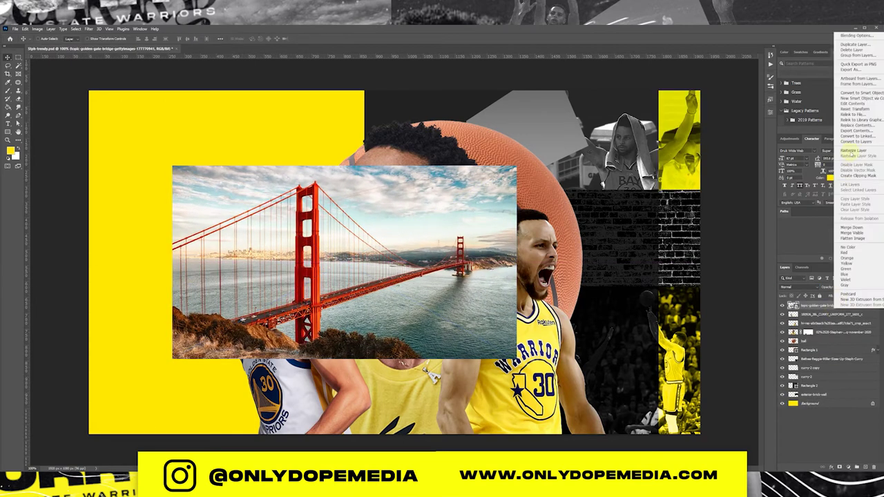
pyautogui.click(37, 28)
pyautogui.click(138, 91)
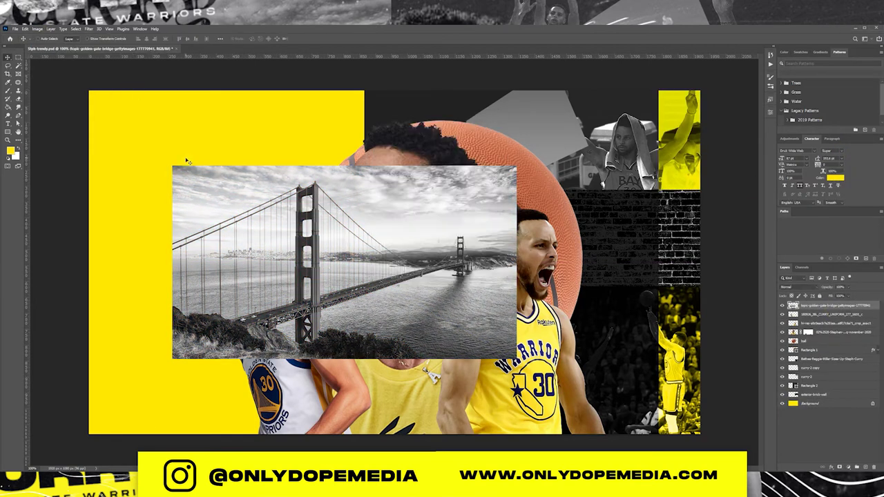
pyautogui.hotkey('ctrl', 'z')
pyautogui.click(37, 28)
pyautogui.click(138, 91)
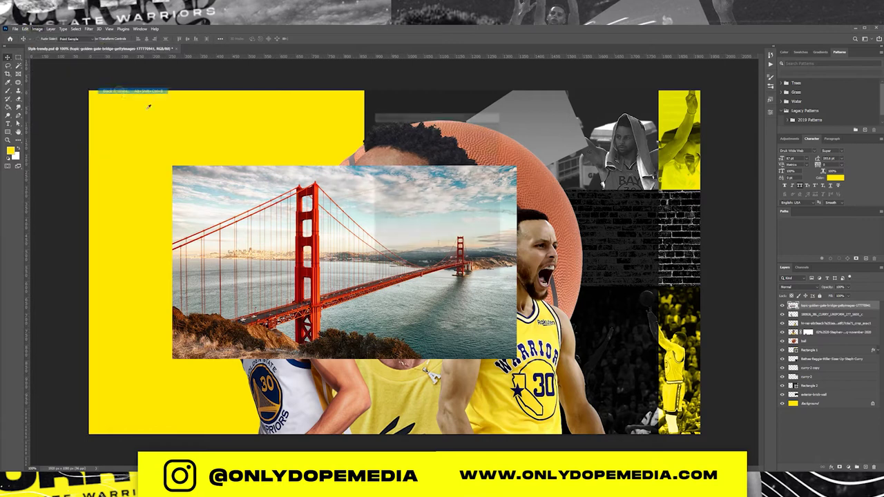
pyautogui.moveTo(419, 150)
pyautogui.mouseDown()
pyautogui.moveTo(405, 149)
pyautogui.moveTo(441, 163)
pyautogui.mouseUp()
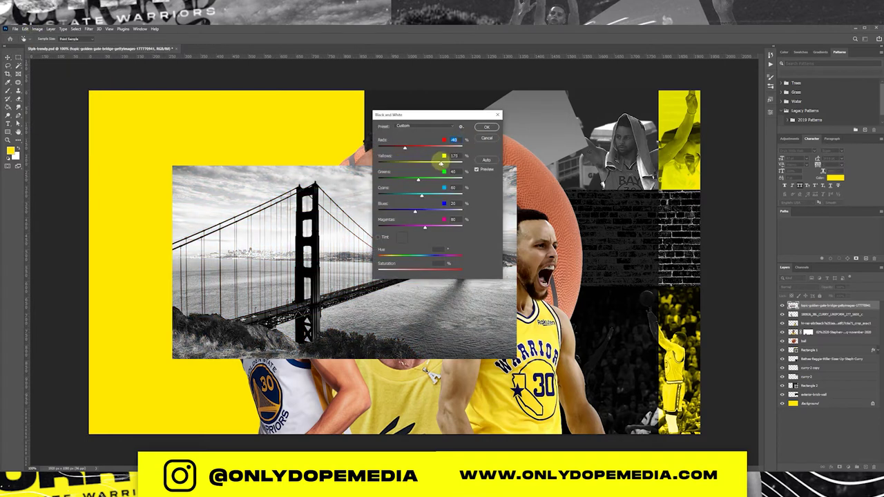
pyautogui.moveTo(440, 197); pyautogui.dragTo(452, 211)
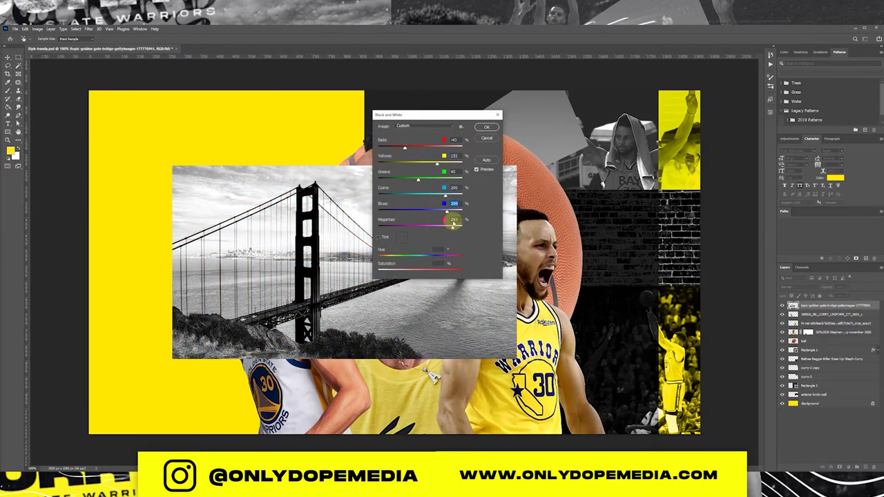
pyautogui.press('Return')
# Flip the bridge horizontally, place it enlarged behind the Curry cutouts at top-left, and save.
pyautogui.click(24, 29)
pyautogui.click(129, 272)
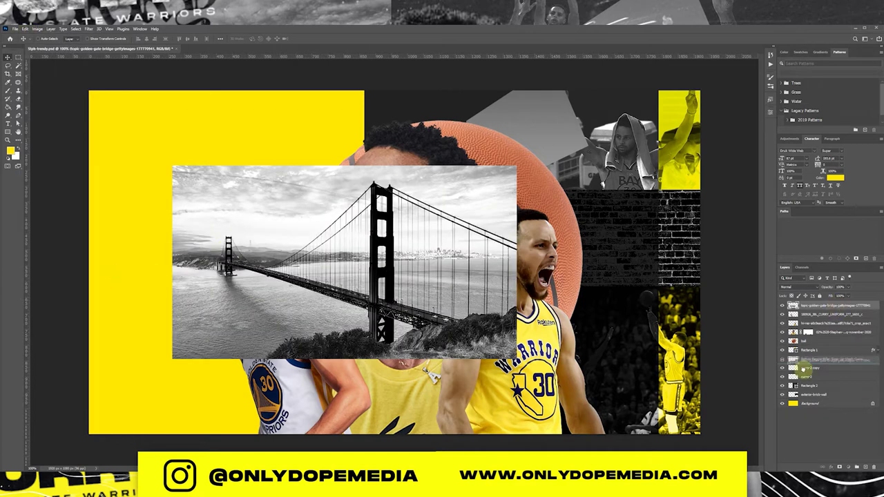
pyautogui.moveTo(804, 369); pyautogui.dragTo(805, 389)
pyautogui.moveTo(387, 341)
pyautogui.mouseDown()
pyautogui.moveTo(234, 266)
pyautogui.moveTo(290, 270)
pyautogui.mouseUp()
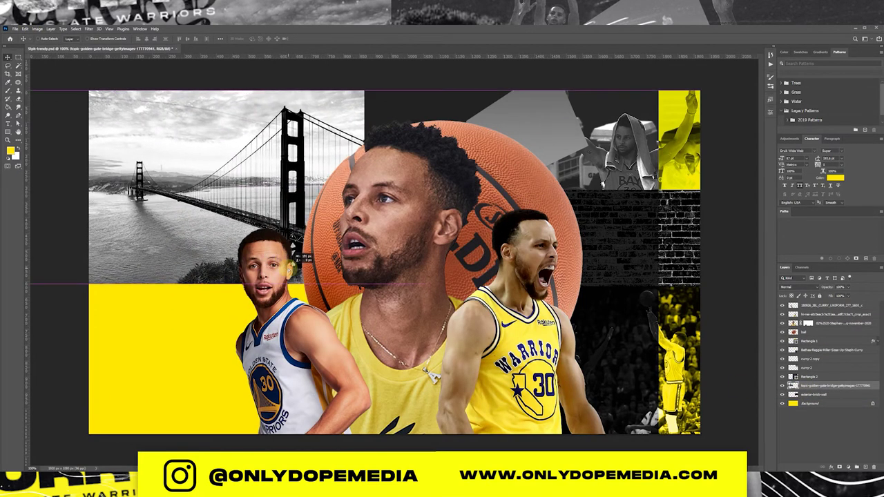
pyautogui.hotkey('ctrl', 't')
pyautogui.moveTo(83, 284); pyautogui.dragTo(46, 309)
pyautogui.press('Return')
pyautogui.hotkey('ctrl', 's')
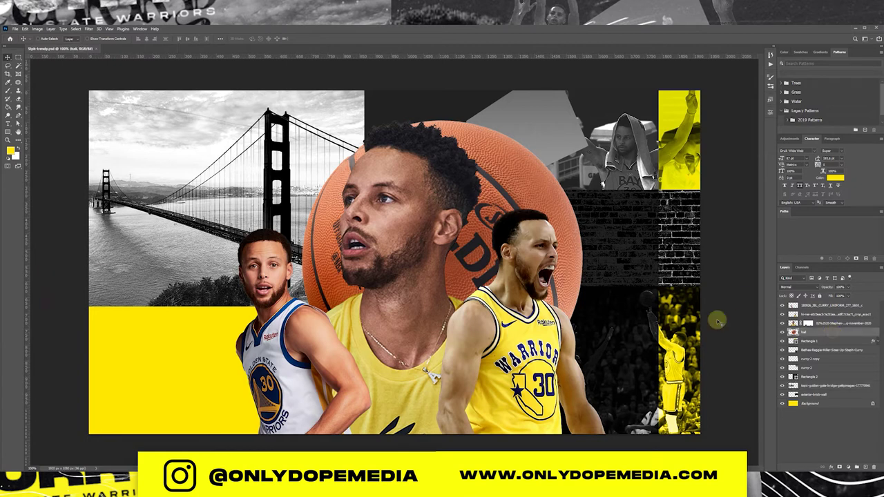
# Deepen the basketball's shadows with Levels and desaturate it.
pyautogui.click(37, 29)
pyautogui.click(110, 52)
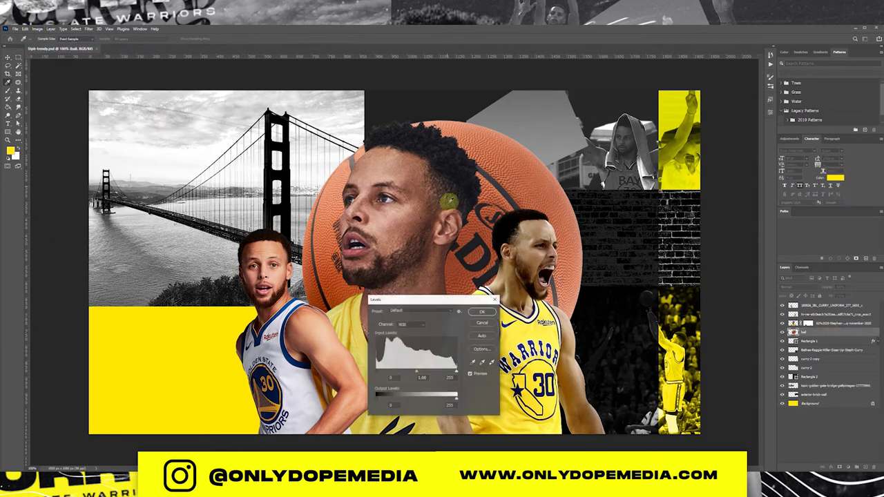
pyautogui.moveTo(376, 371); pyautogui.dragTo(419, 374)
pyautogui.click(482, 312)
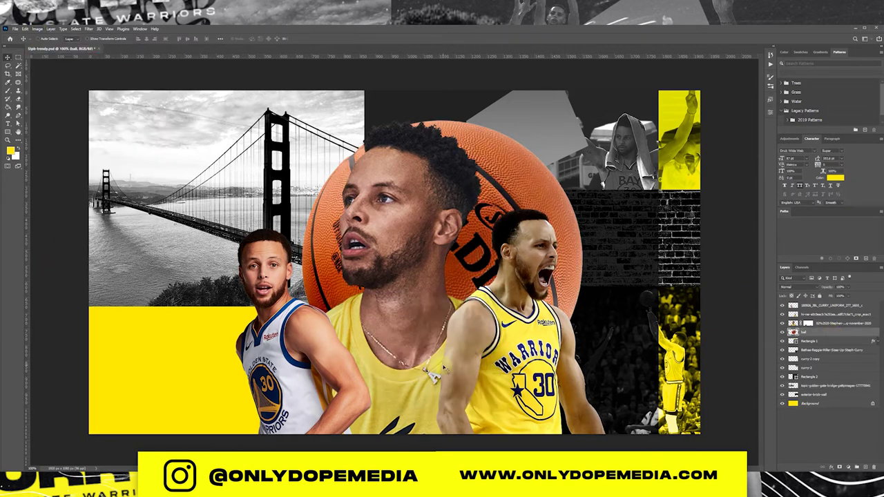
pyautogui.click(37, 30)
pyautogui.click(117, 165)
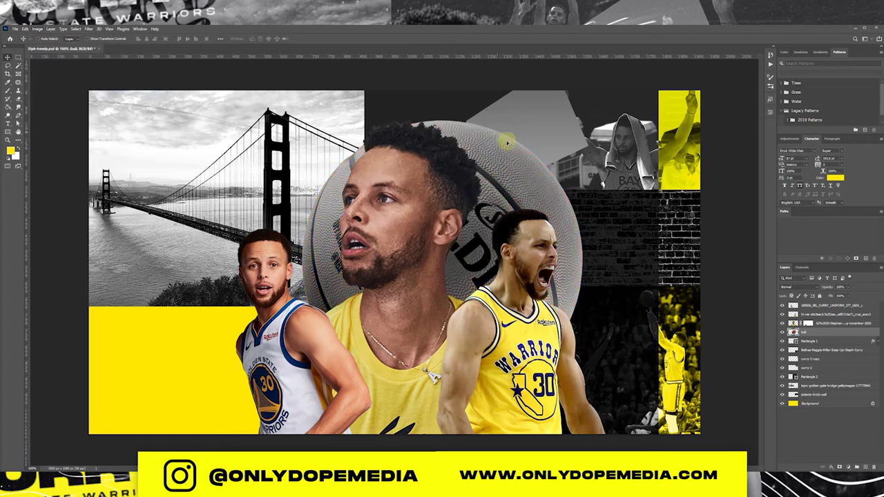
# Add a Gradient Map clipped to the ball and open its blue gradient presets.
pyautogui.click(849, 466)
pyautogui.rightClick(847, 333)
pyautogui.click(868, 183)
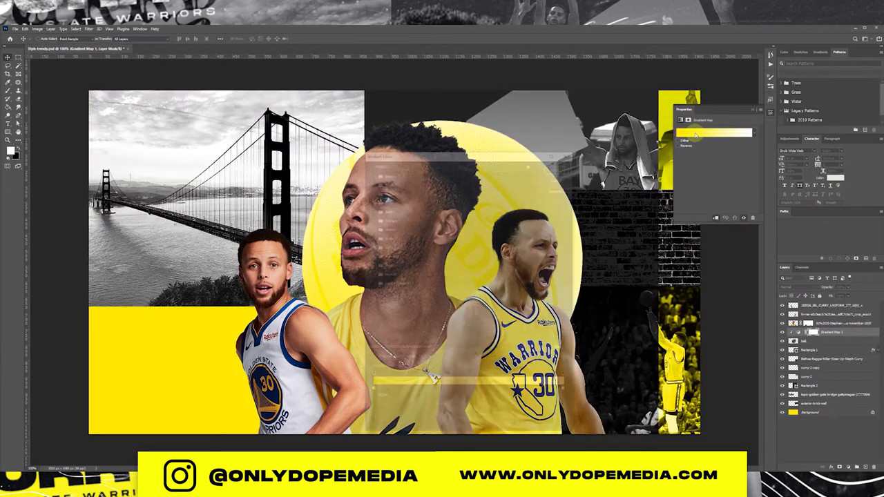
pyautogui.click(693, 133)
pyautogui.click(374, 181)
pyautogui.moveTo(453, 150); pyautogui.dragTo(652, 132)
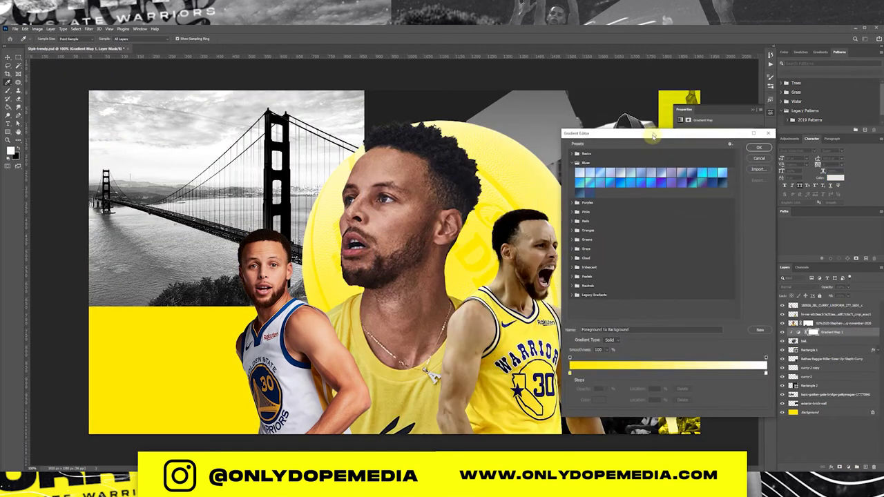
# Apply the Blue_31 gradient preset and set the gradient map to Linear Light.
pyautogui.click(714, 172)
pyautogui.click(607, 176)
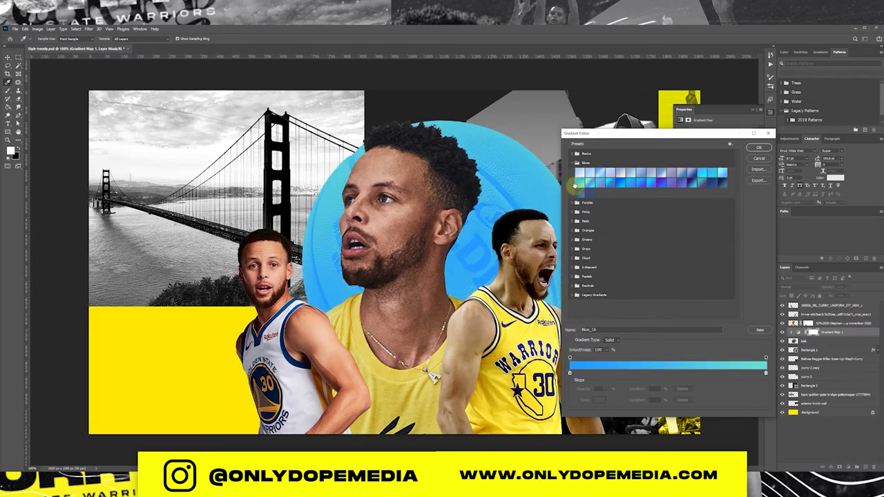
pyautogui.click(656, 185)
pyautogui.click(681, 179)
pyautogui.click(726, 183)
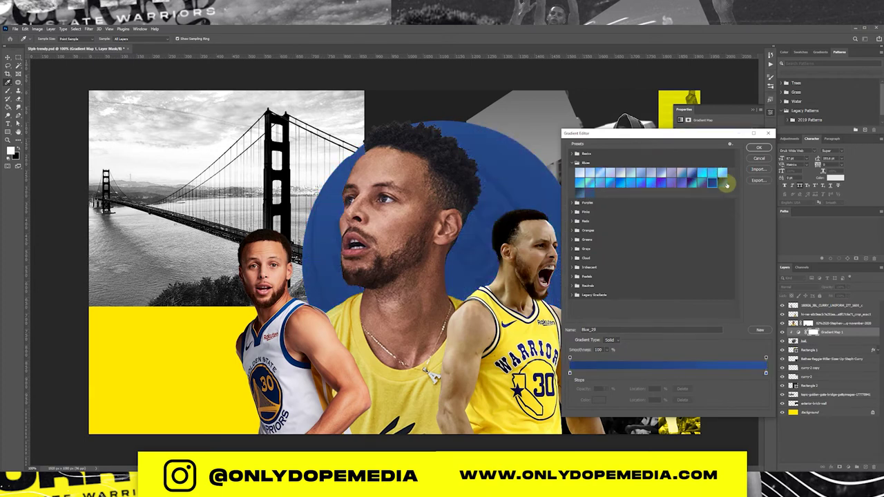
pyautogui.click(586, 195)
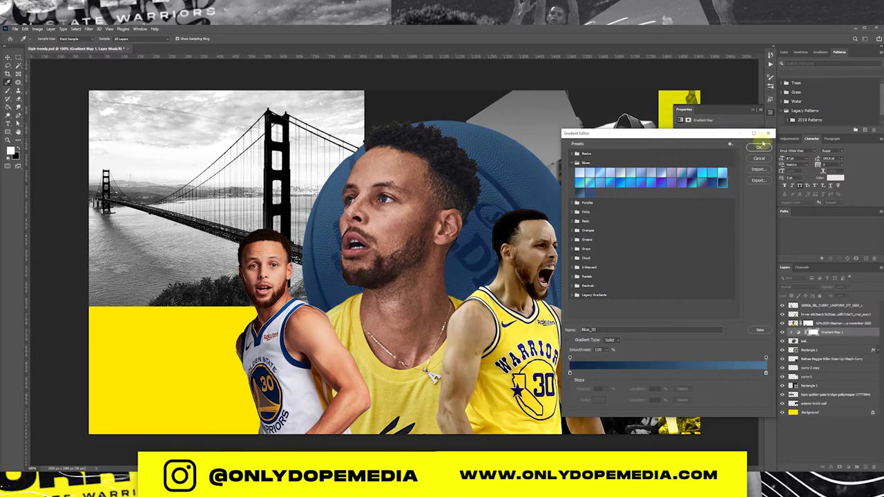
pyautogui.click(759, 147)
pyautogui.click(788, 288)
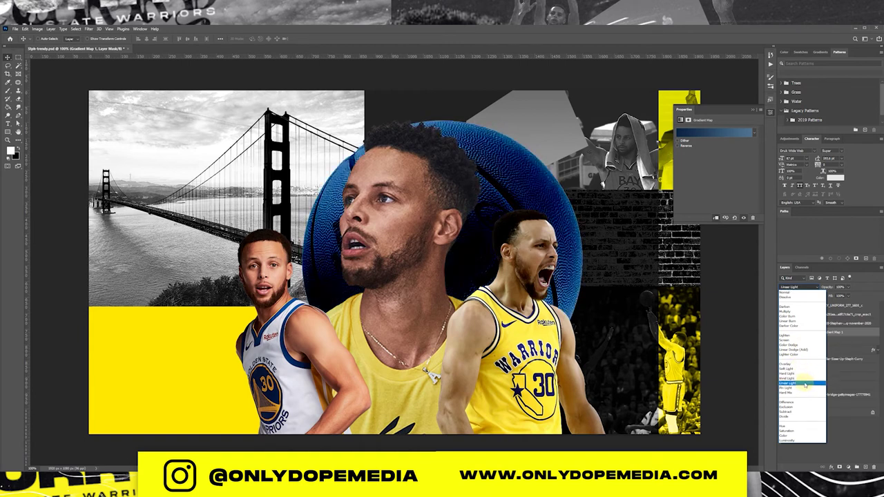
pyautogui.click(805, 383)
# Give the ball a wide white Outer Glow at about 56% opacity.
pyautogui.doubleClick(842, 342)
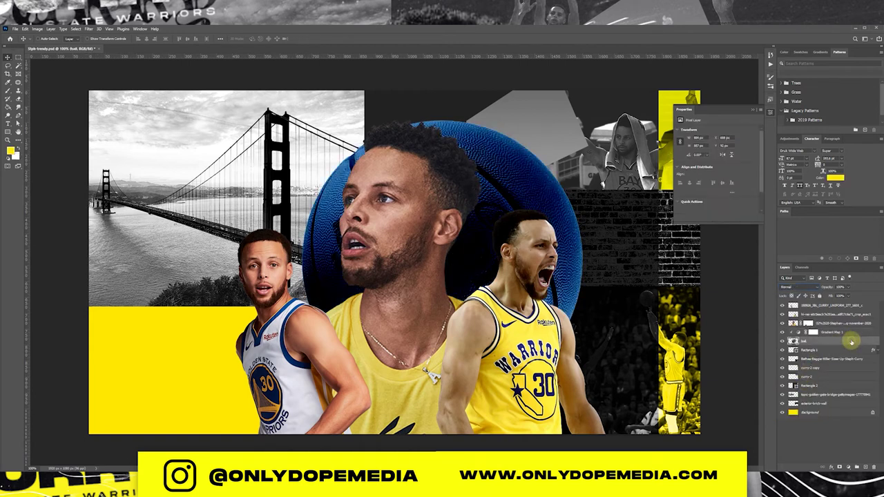
pyautogui.click(514, 406)
pyautogui.click(601, 364)
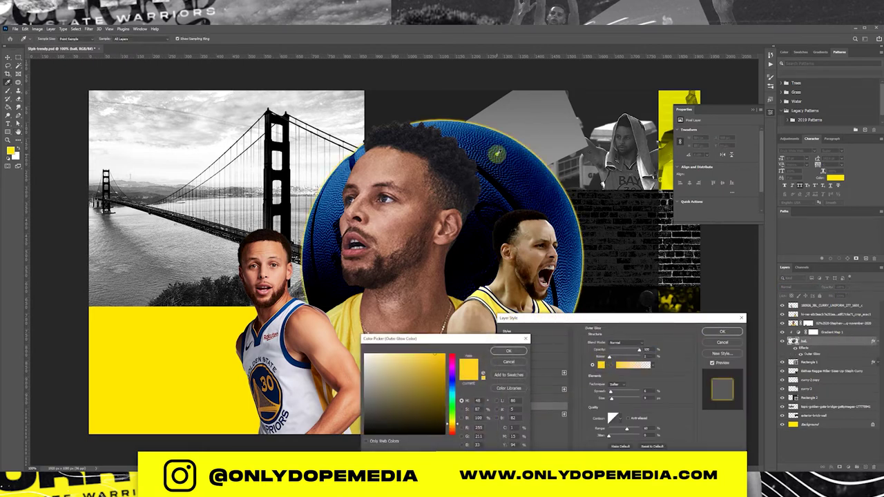
pyautogui.click(453, 380)
pyautogui.moveTo(457, 382); pyautogui.dragTo(458, 386)
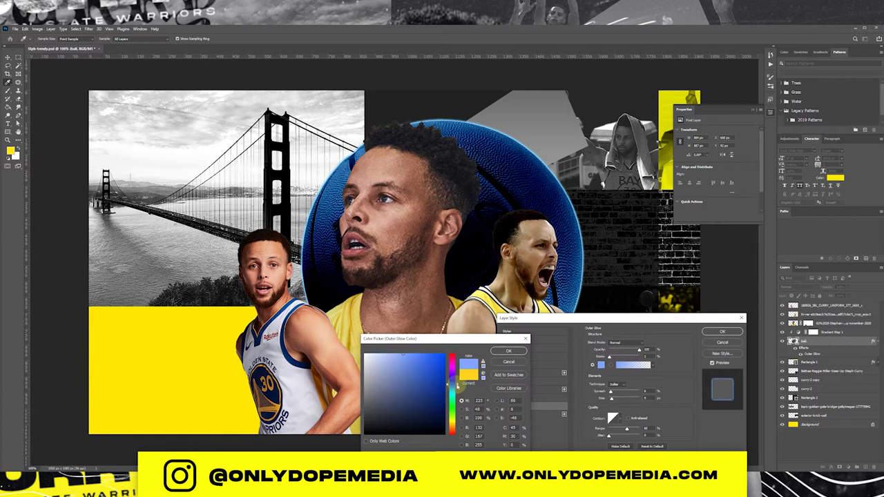
pyautogui.click(367, 354)
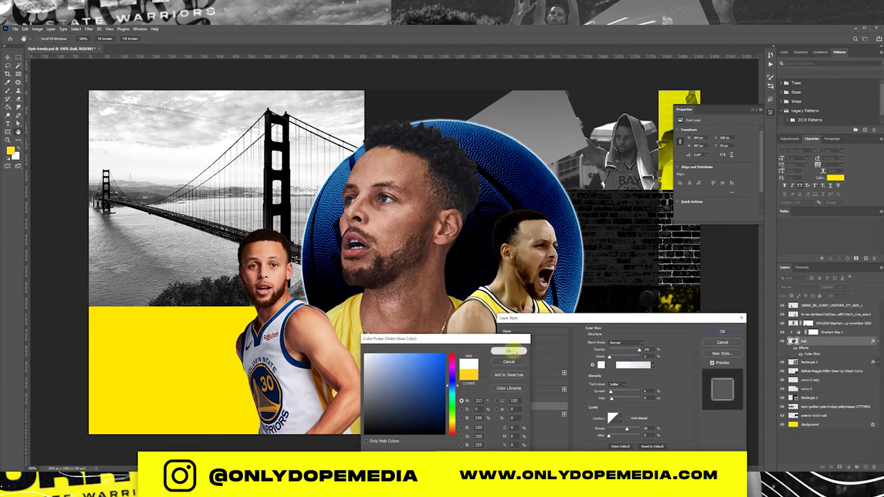
pyautogui.click(509, 351)
pyautogui.moveTo(632, 431); pyautogui.dragTo(641, 429)
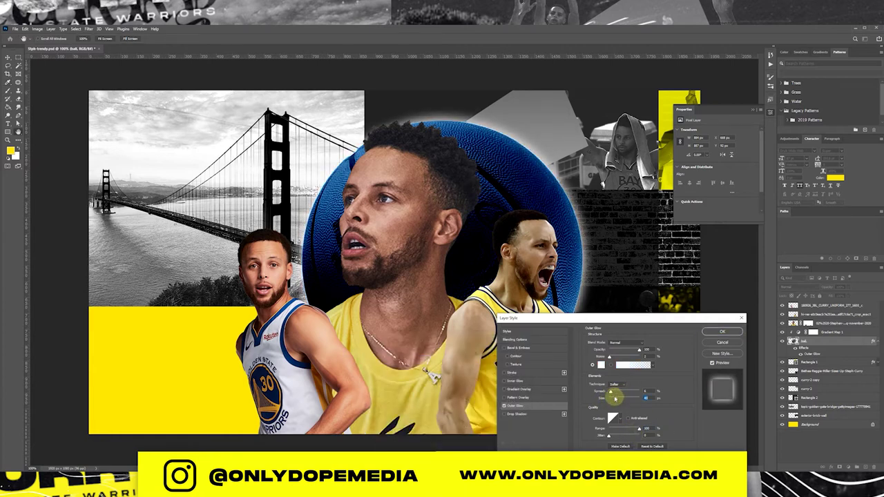
pyautogui.moveTo(608, 399); pyautogui.dragTo(615, 399)
pyautogui.moveTo(639, 350); pyautogui.dragTo(626, 352)
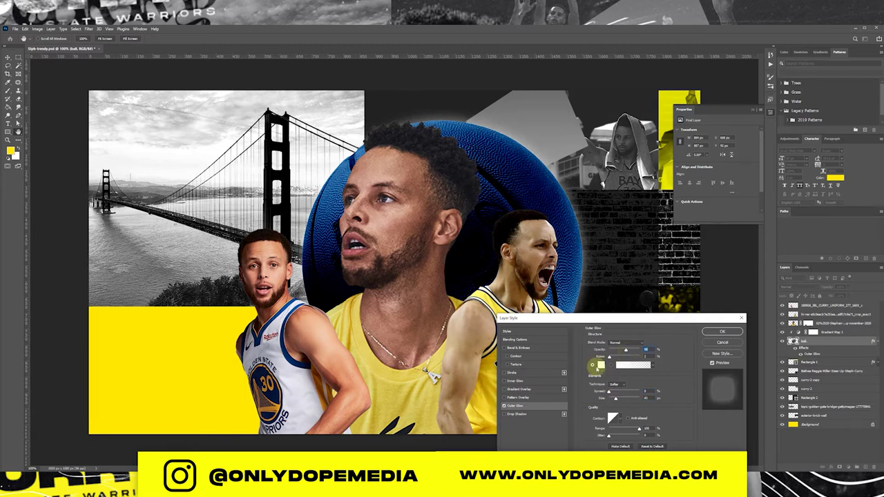
# Add a light blue Inner Glow with a reduced range to the ball.
pyautogui.click(518, 381)
pyautogui.click(595, 365)
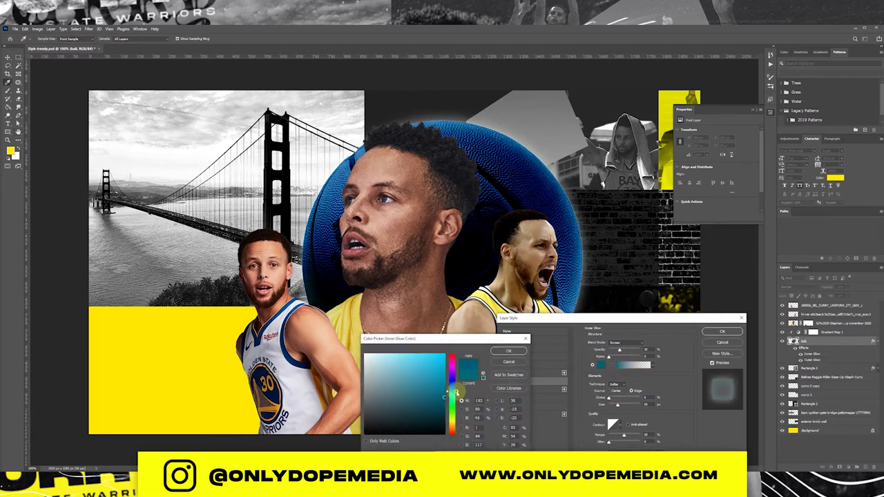
pyautogui.click(509, 351)
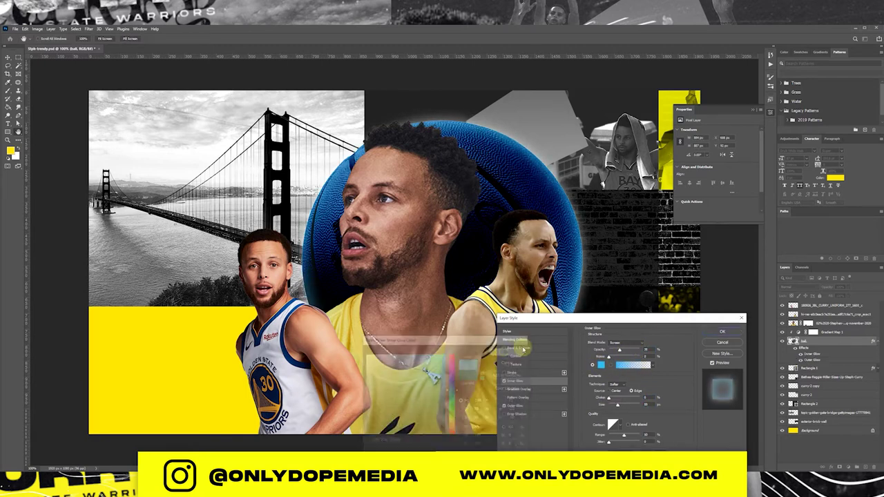
pyautogui.moveTo(624, 434)
pyautogui.mouseDown()
pyautogui.moveTo(613, 434)
pyautogui.moveTo(625, 405)
pyautogui.mouseUp()
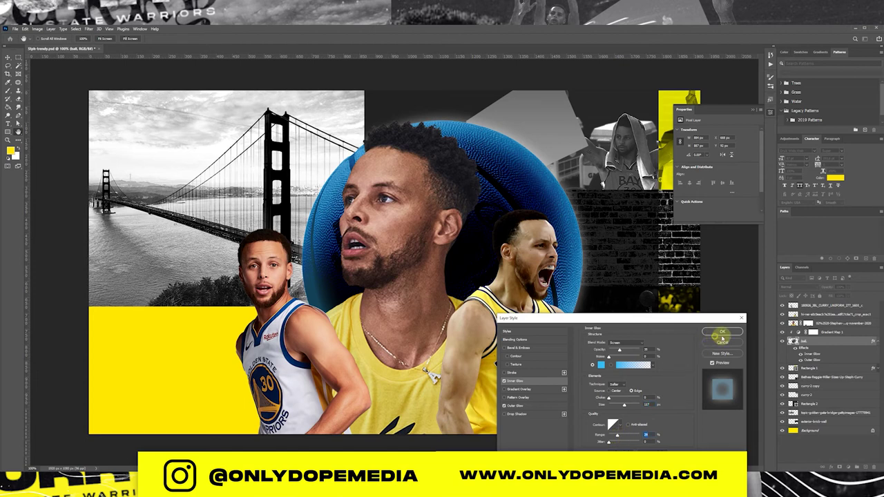
pyautogui.click(732, 334)
# Duplicate the rectangle shape and move it into a band across the bridge's lower edge.
pyautogui.moveTo(808, 403); pyautogui.dragTo(808, 338)
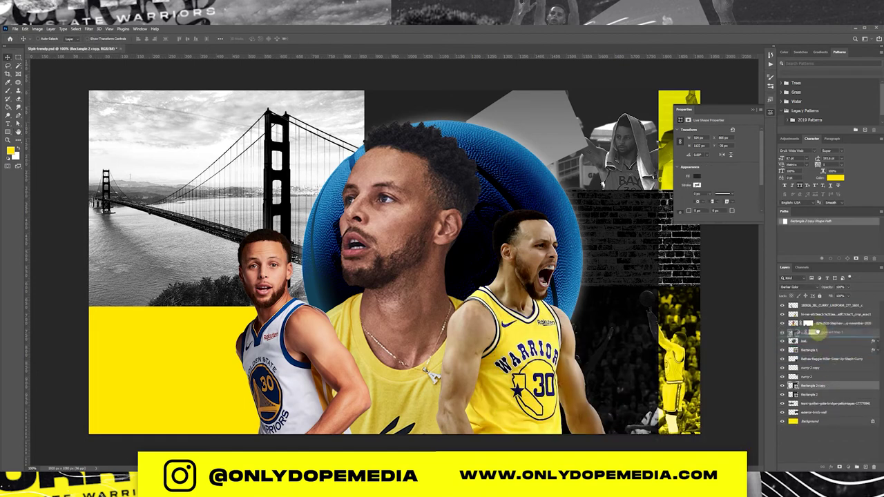
pyautogui.moveTo(511, 91); pyautogui.dragTo(552, 379)
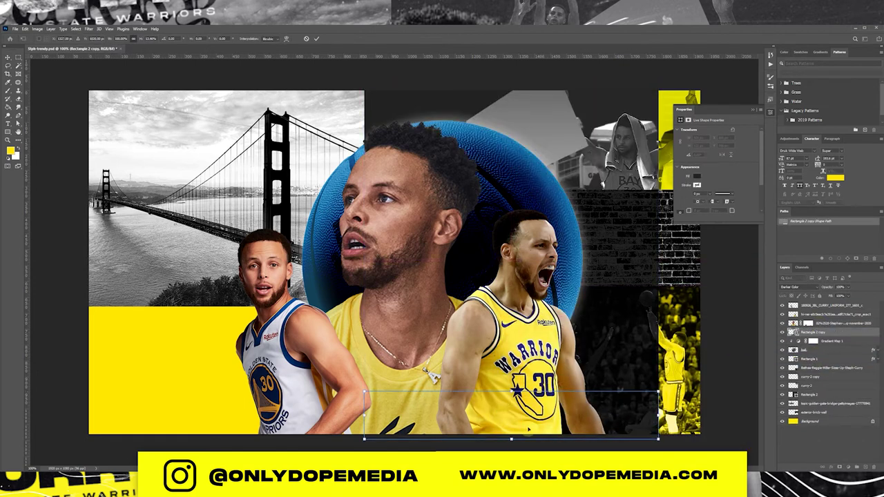
pyautogui.moveTo(511, 414); pyautogui.dragTo(236, 280)
pyautogui.press('Return')
# Fill the band blue with Darker Color blending and nudge the grey rectangle.
pyautogui.click(798, 287)
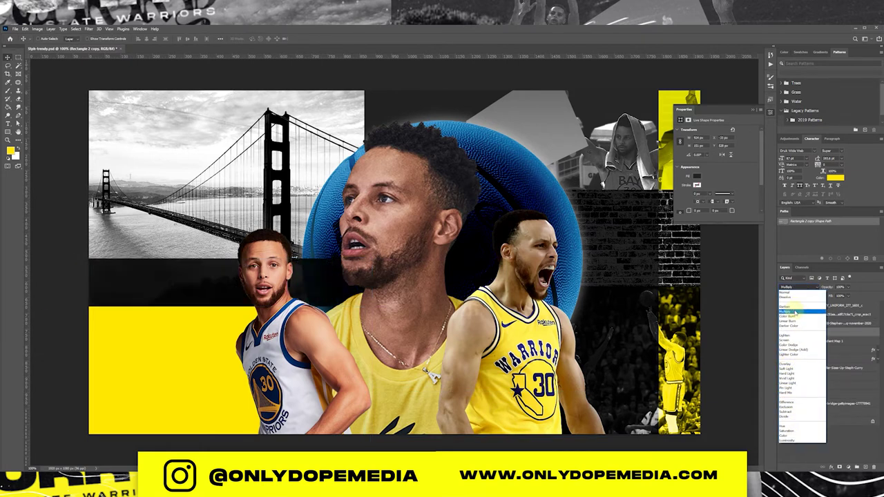
pyautogui.click(789, 326)
pyautogui.click(697, 176)
pyautogui.click(761, 188)
pyautogui.click(414, 401)
pyautogui.click(515, 352)
pyautogui.click(798, 287)
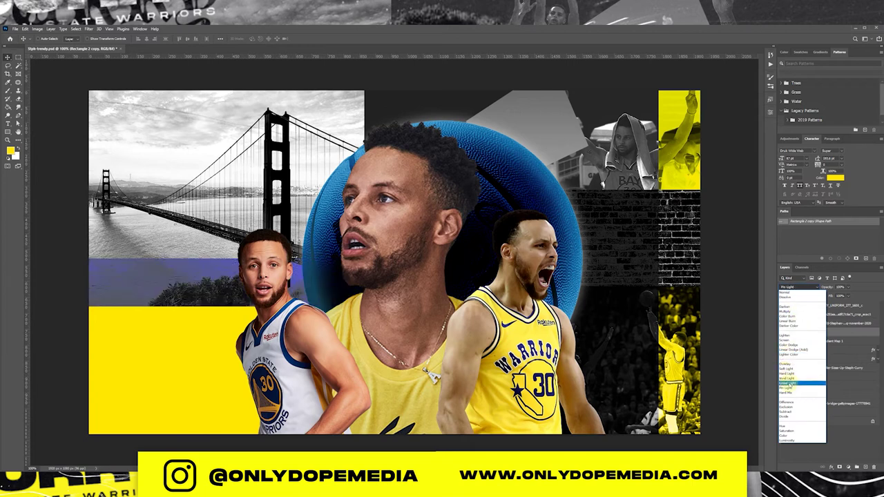
pyautogui.click(790, 325)
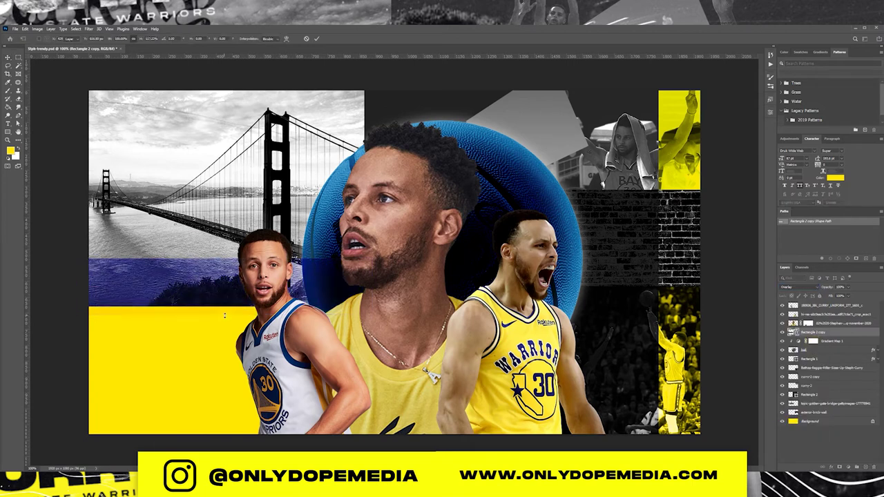
pyautogui.click(836, 361)
pyautogui.moveTo(567, 201); pyautogui.dragTo(555, 194)
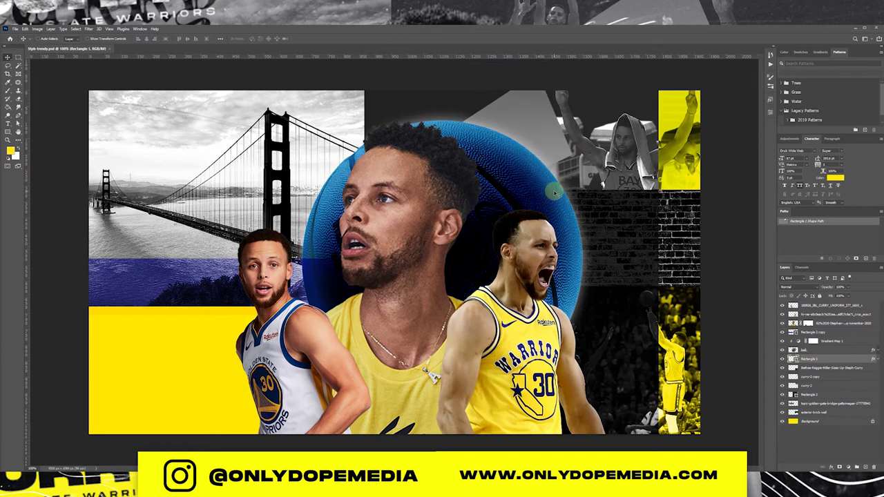
# Stamp striped and wavy line shape brushes onto a new layer around the artwork.
pyautogui.click(866, 468)
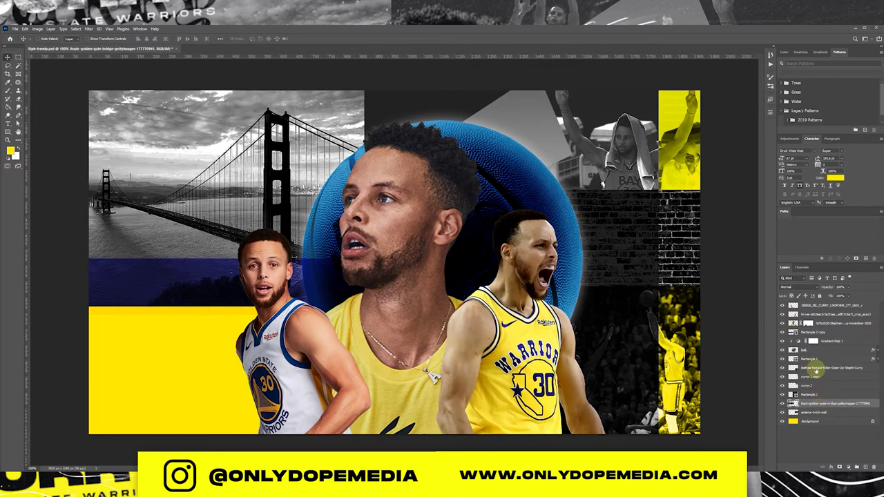
pyautogui.press('x')
pyautogui.click(8, 89)
pyautogui.click(40, 39)
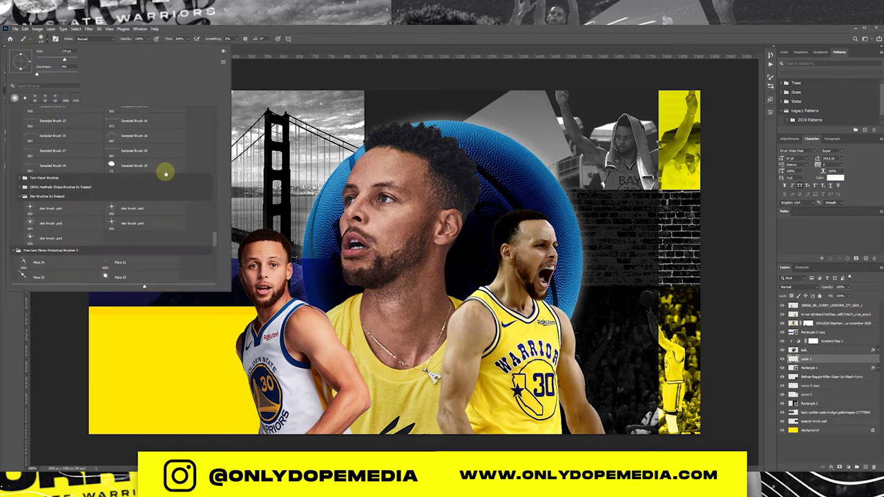
pyautogui.click(24, 187)
pyautogui.click(31, 228)
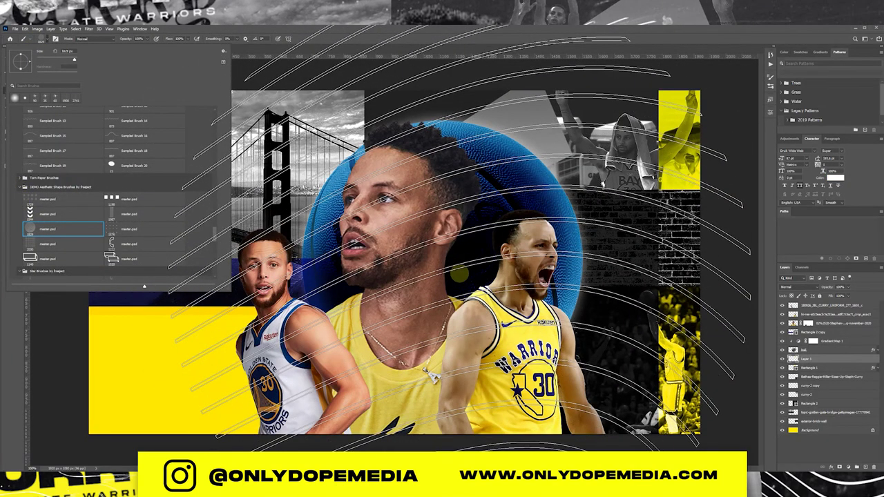
pyautogui.click(442, 263)
pyautogui.click(404, 200)
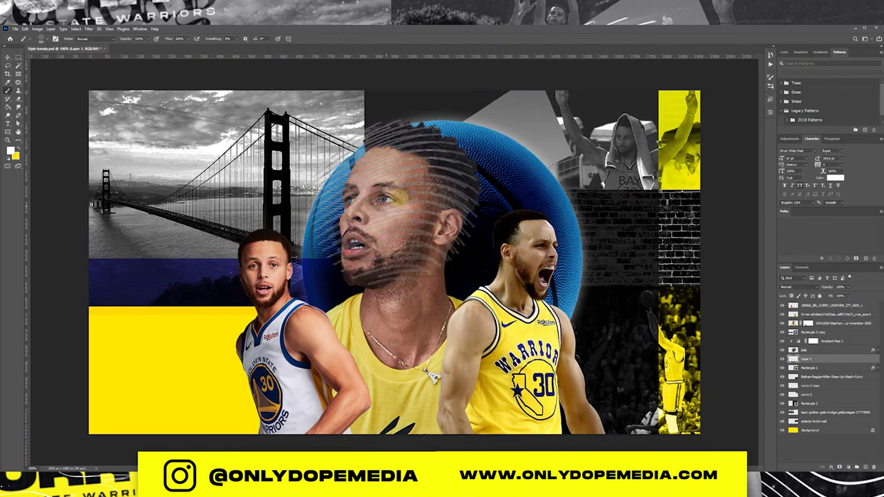
pyautogui.click(487, 163)
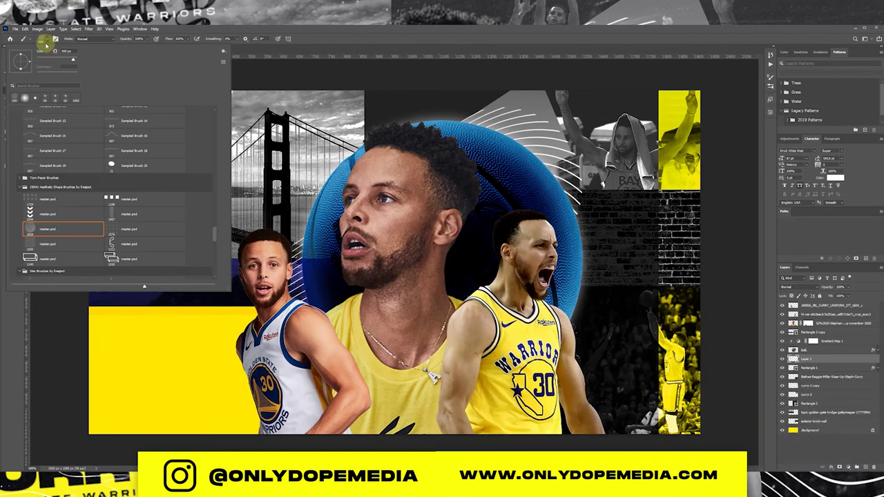
pyautogui.click(79, 200)
pyautogui.press('Return')
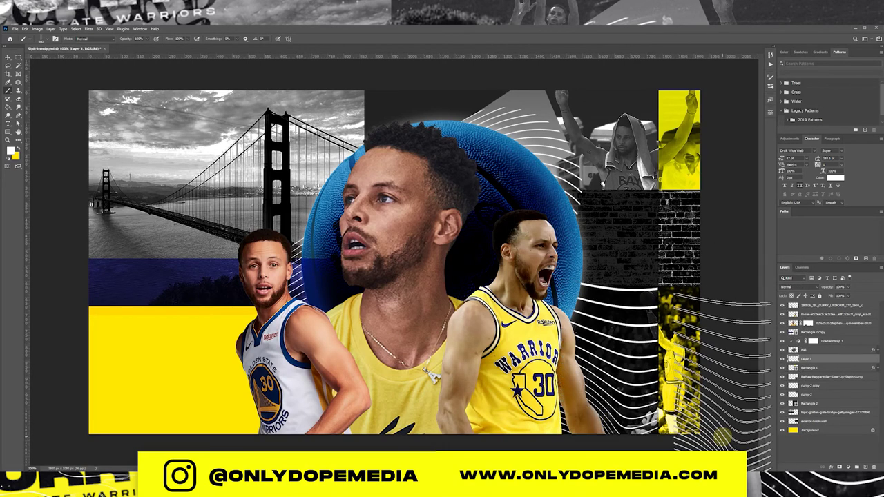
# Move the rectangle layer below the ball and group the Curry photos with Gradient Map 1.
pyautogui.press('v')
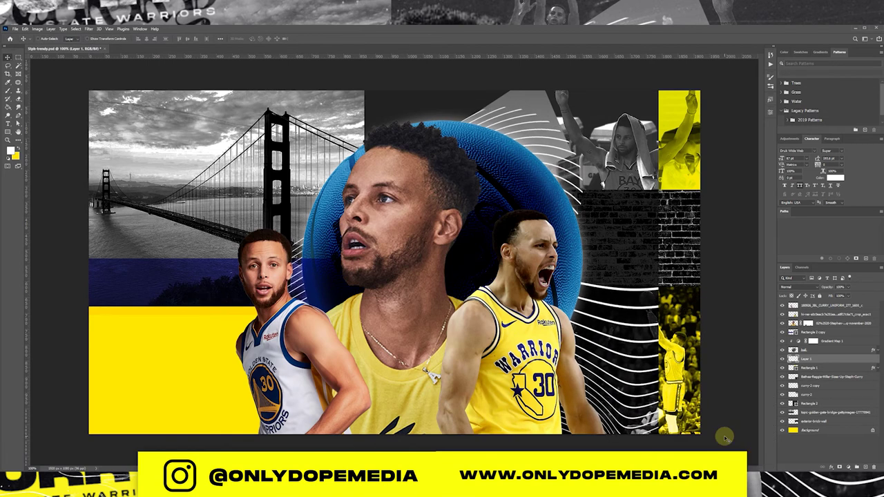
pyautogui.moveTo(812, 333); pyautogui.dragTo(820, 350)
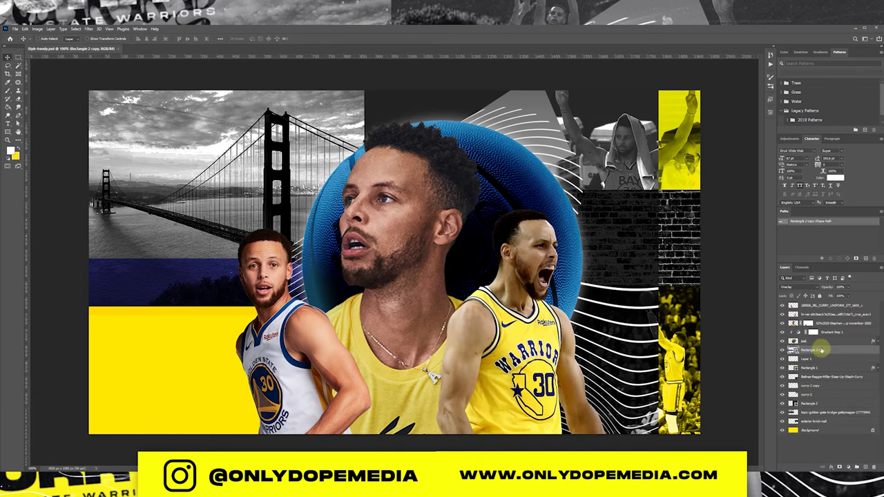
pyautogui.click(838, 322)
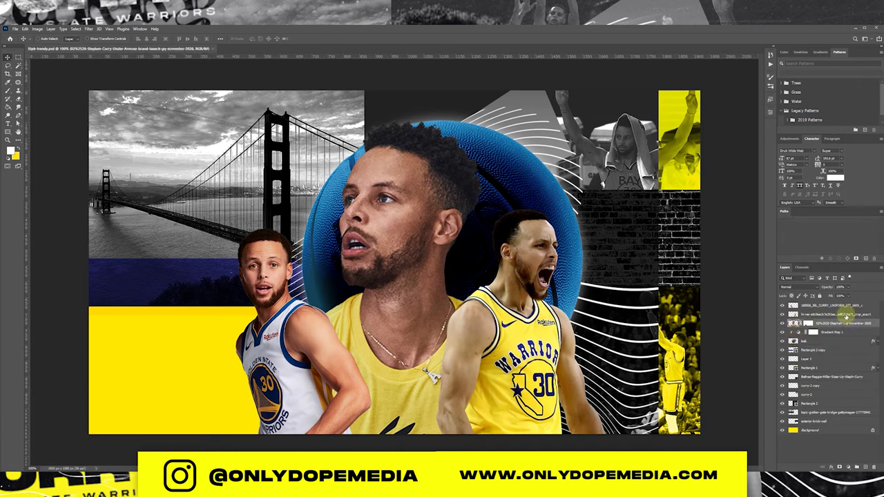
pyautogui.click(850, 306)
pyautogui.click(845, 332)
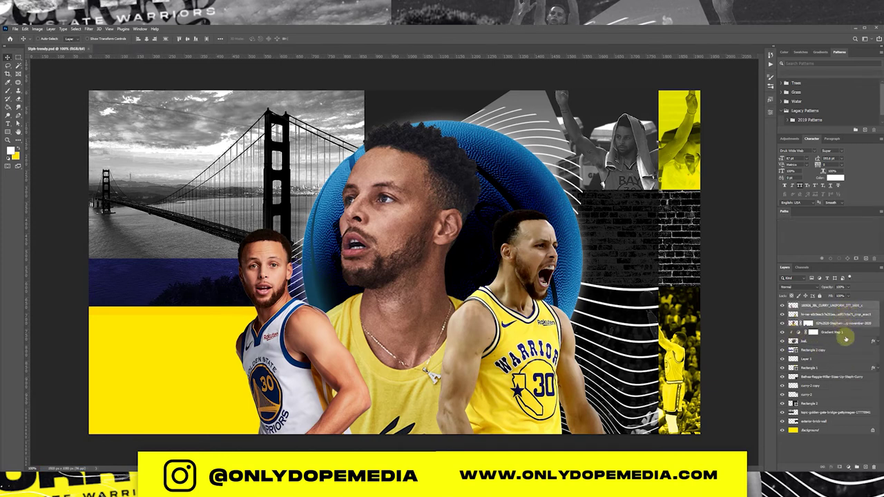
pyautogui.click(857, 467)
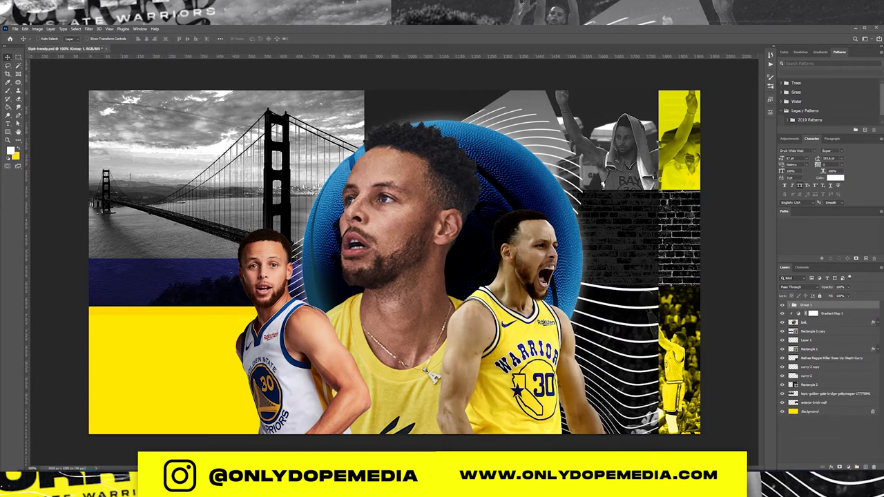
# Recolour the gradient map stops to navy on the left and purple on the right.
pyautogui.doubleClick(800, 321)
pyautogui.click(719, 139)
pyautogui.doubleClick(765, 373)
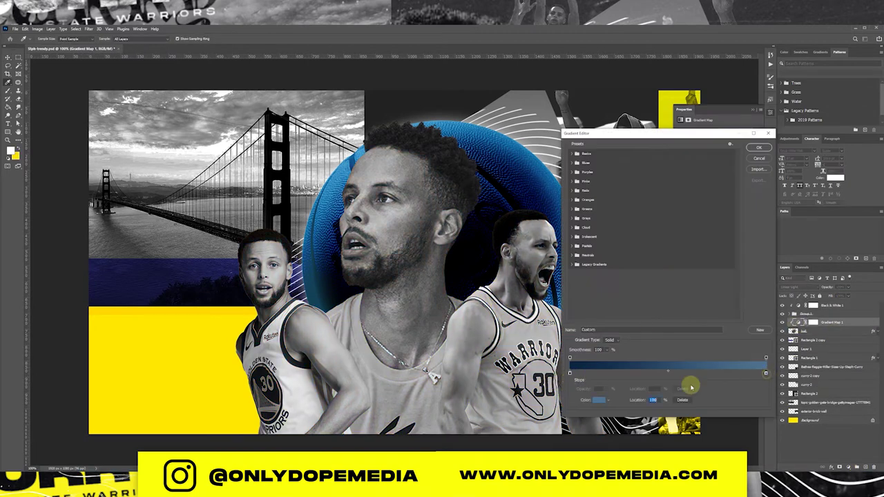
pyautogui.moveTo(453, 391); pyautogui.dragTo(455, 379)
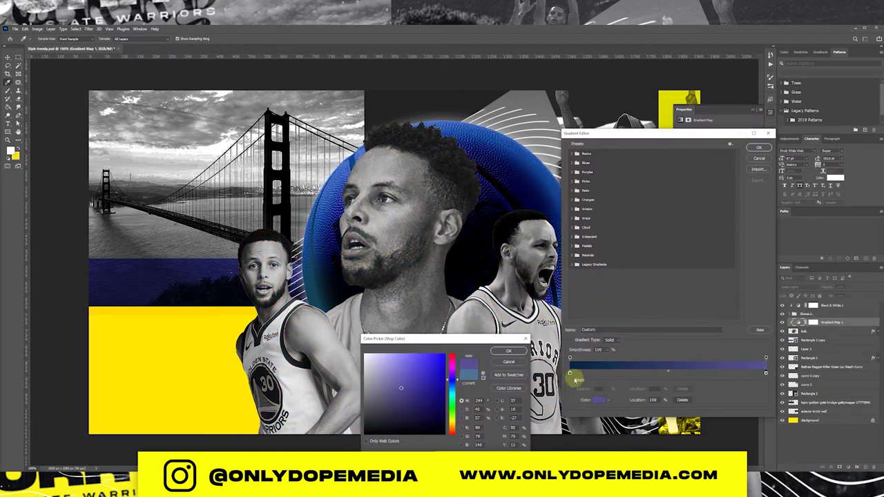
pyautogui.click(509, 351)
pyautogui.doubleClick(570, 373)
pyautogui.moveTo(437, 395)
pyautogui.mouseDown()
pyautogui.moveTo(405, 392)
pyautogui.moveTo(429, 406)
pyautogui.mouseUp()
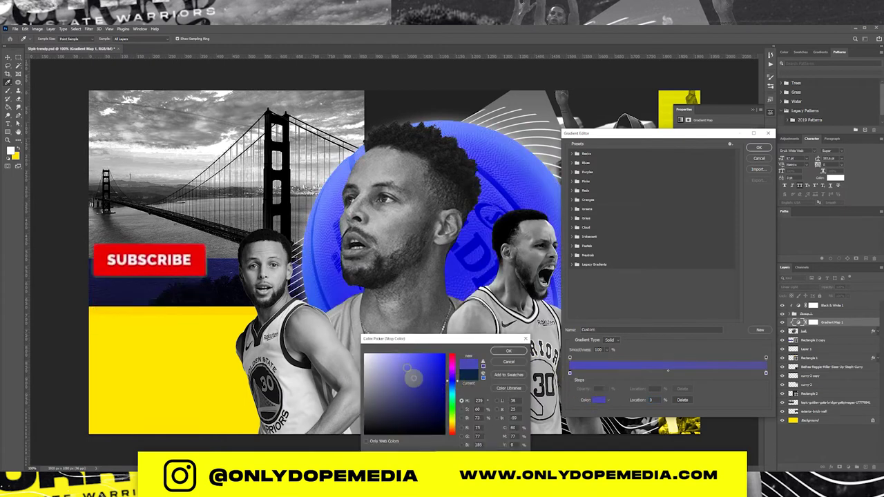
pyautogui.press('Return')
pyautogui.press('Return')
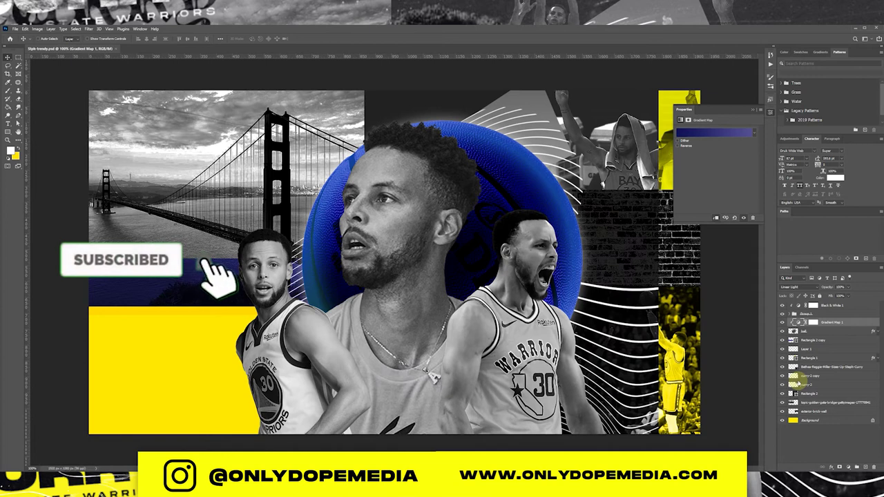
# Set the Rectangle 2 copy stripe's fill to blue, then select Group 1.
pyautogui.click(836, 339)
pyautogui.click(761, 188)
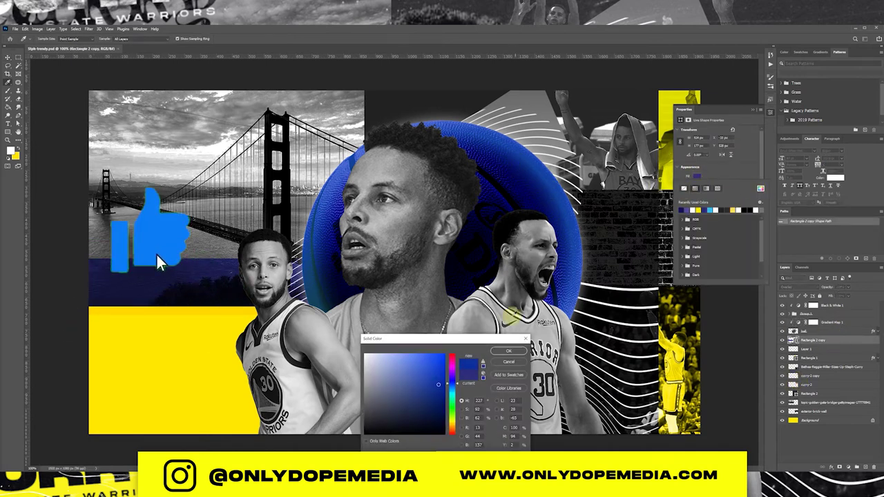
pyautogui.press('Return')
pyautogui.click(751, 179)
pyautogui.click(684, 203)
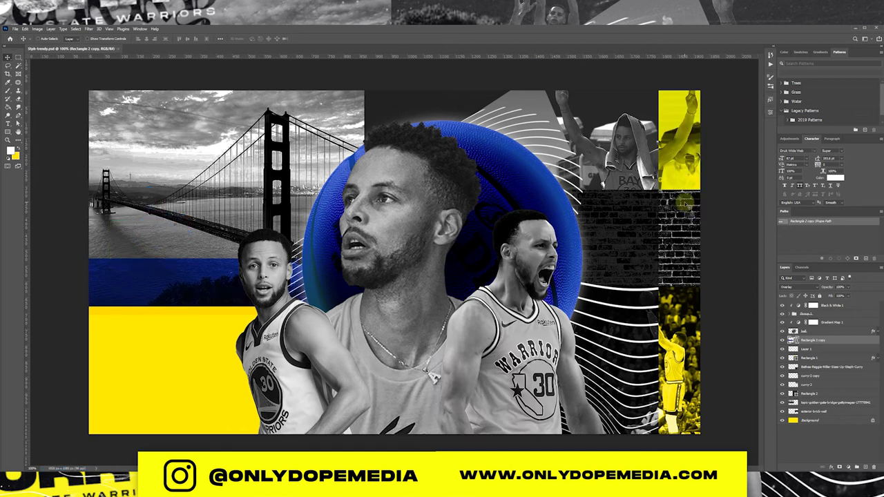
pyautogui.click(806, 313)
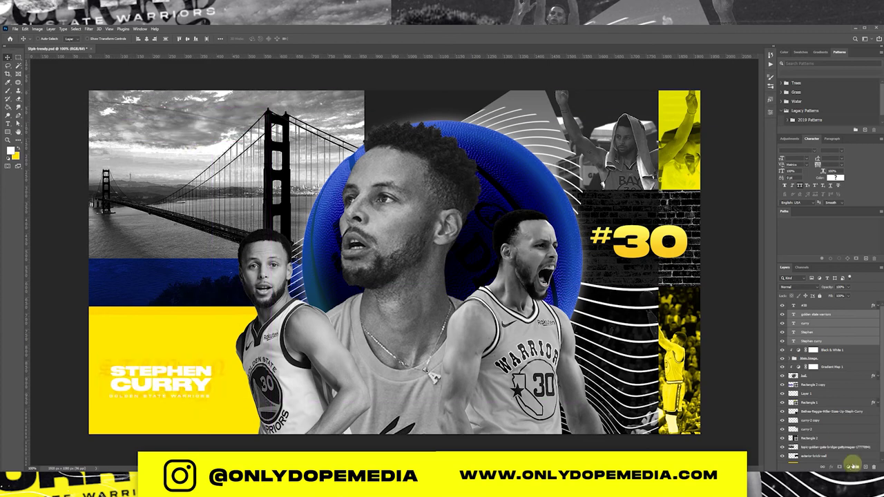
# Group the title texts, duplicate the group as a smart object, and Gaussian-blur the copy.
pyautogui.click(90, 29)
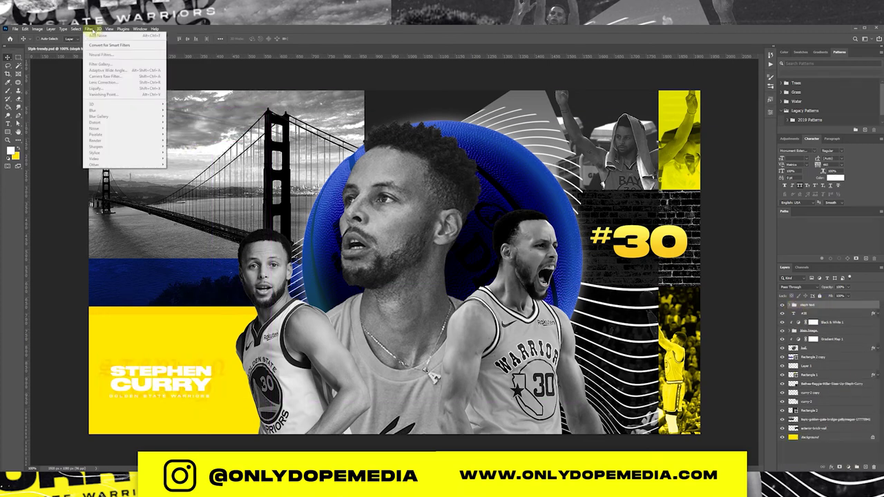
pyautogui.hotkey('ctrl', 'j')
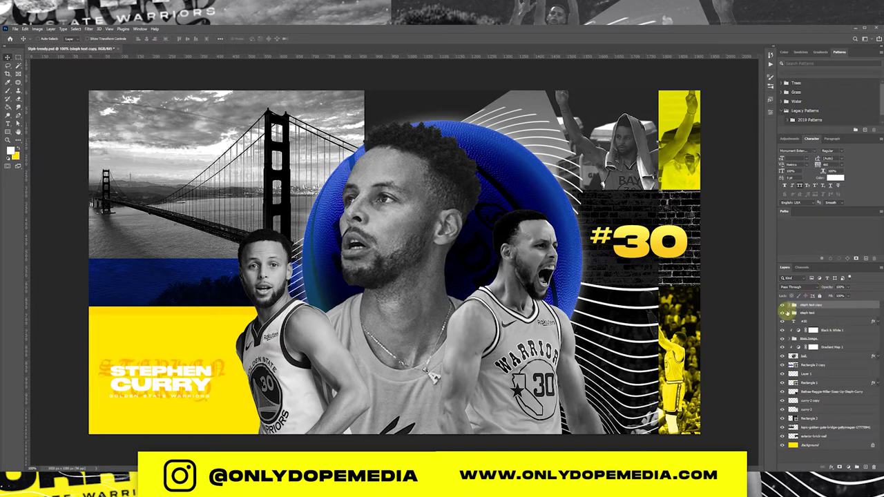
pyautogui.rightClick(824, 305)
pyautogui.click(853, 132)
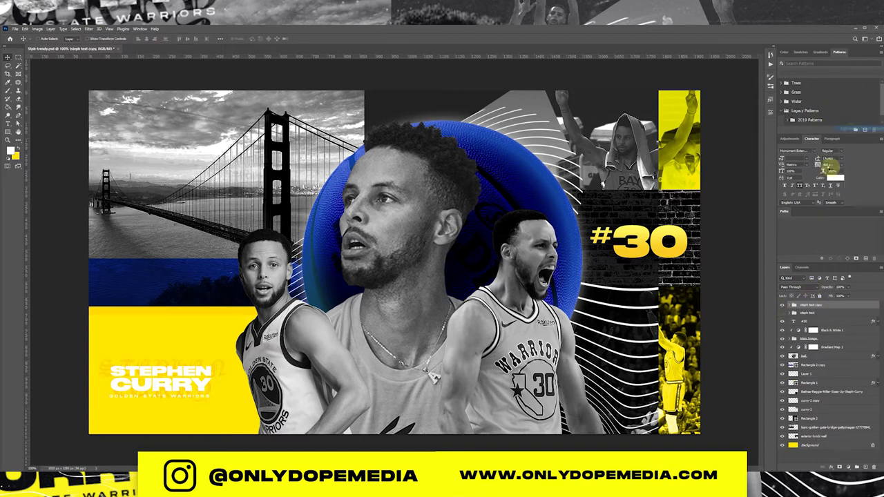
pyautogui.click(90, 29)
pyautogui.moveTo(104, 111)
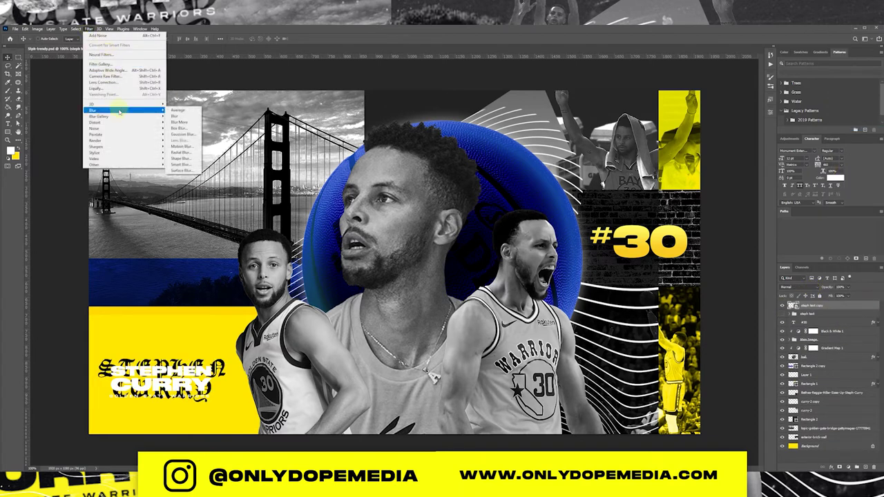
pyautogui.click(179, 134)
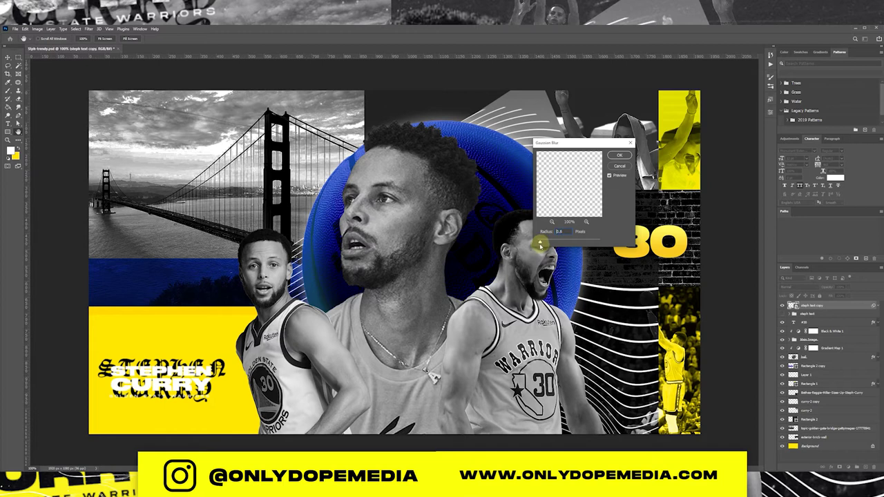
pyautogui.click(619, 157)
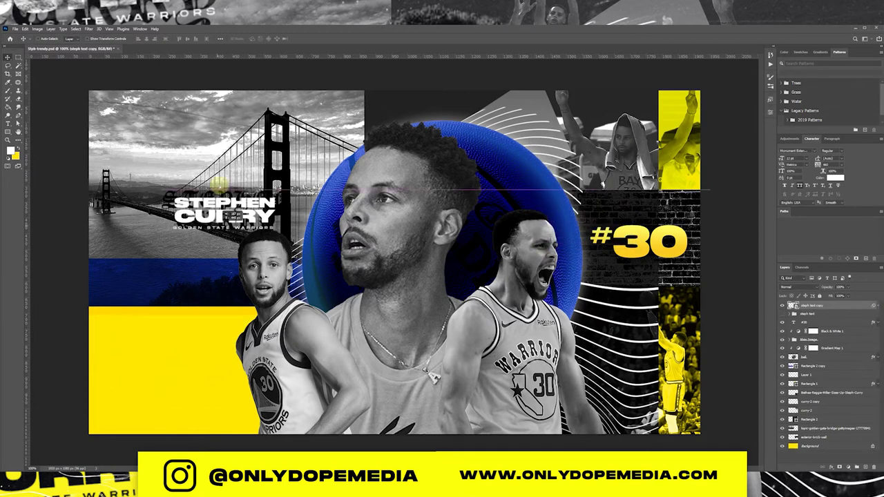
# Set the blurred title to Overlay and stack four copies down the left side.
pyautogui.click(791, 287)
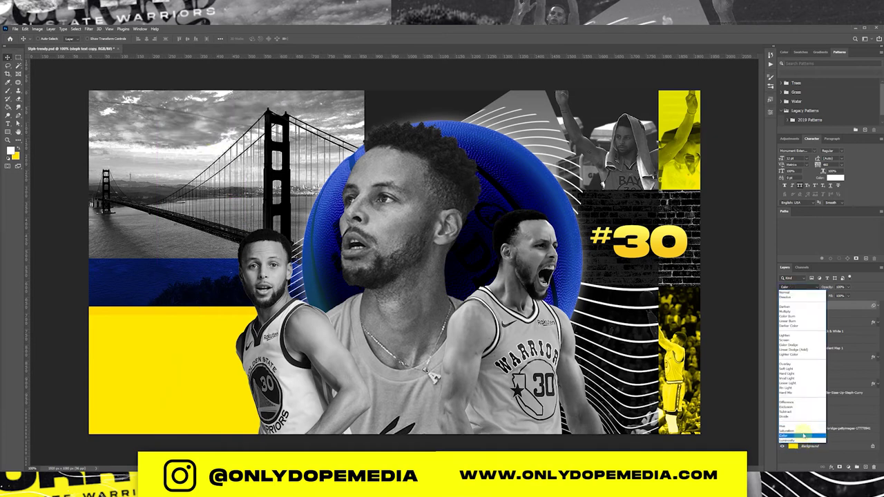
pyautogui.click(812, 366)
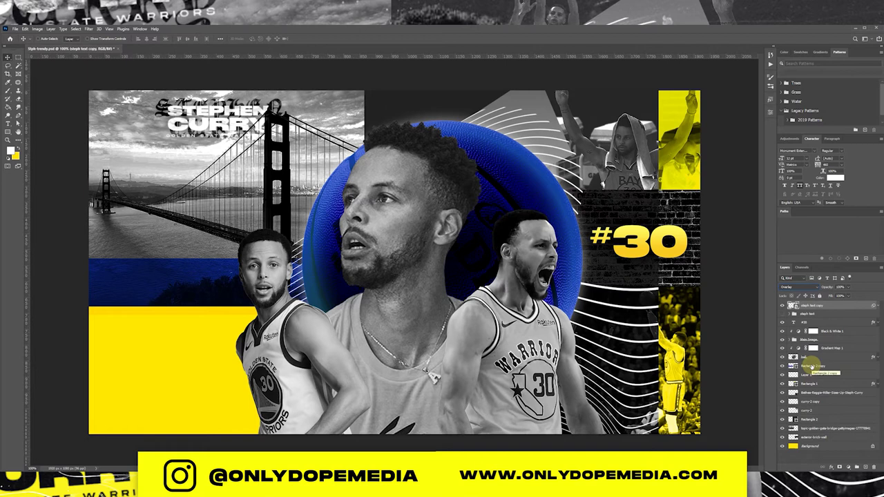
pyautogui.moveTo(230, 132); pyautogui.dragTo(225, 104)
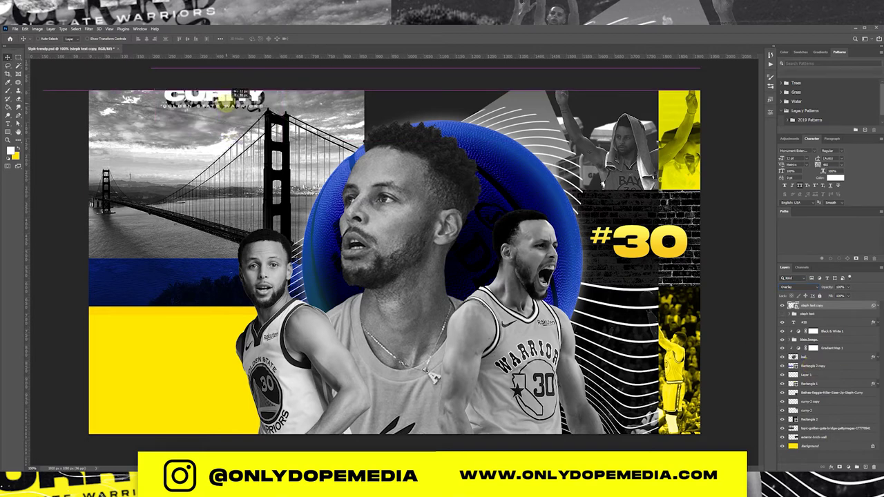
pyautogui.hotkey('ctrl', 'j')
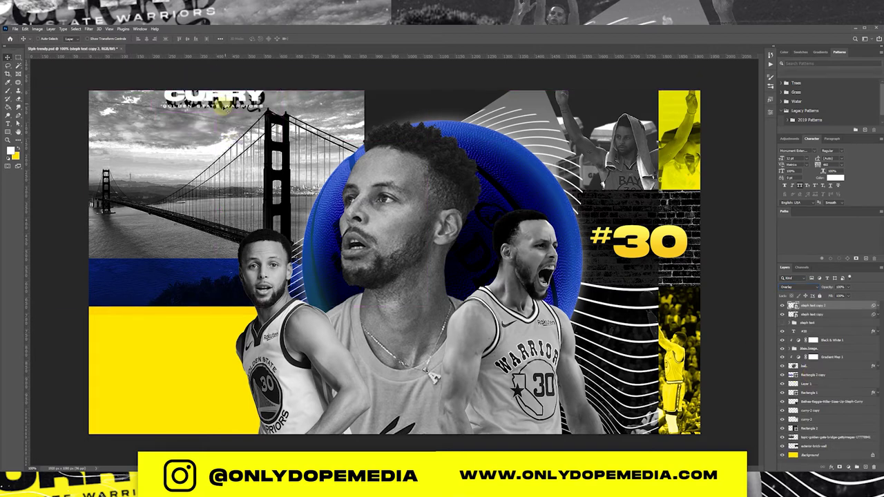
pyautogui.moveTo(223, 108); pyautogui.dragTo(215, 213)
pyautogui.hotkey('ctrl', 'j')
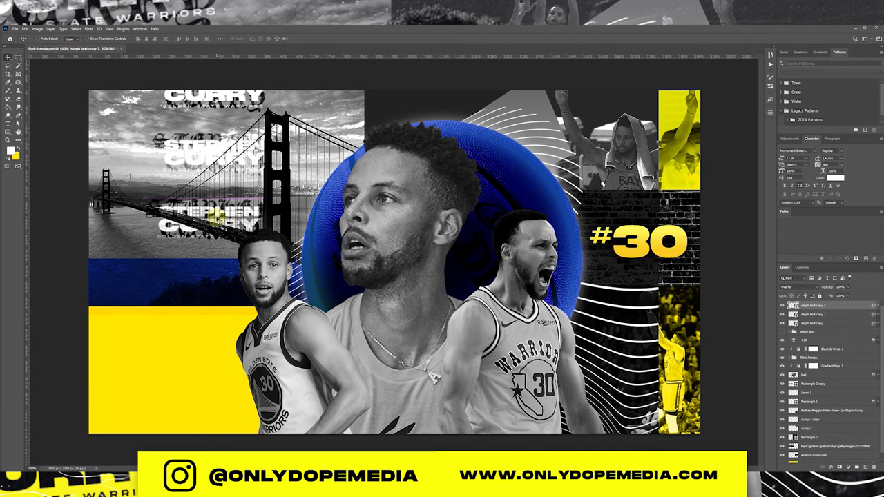
pyautogui.hotkey('ctrl', 'j')
pyautogui.moveTo(215, 218); pyautogui.dragTo(217, 276)
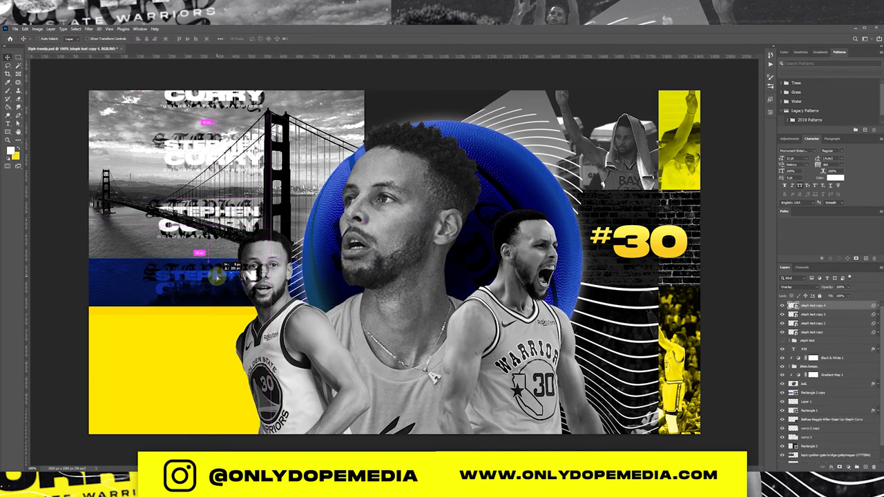
# Stretch the four title copies taller, reposition them, and move them beneath the player photos.
pyautogui.keyDown('shift'); pyautogui.click(836, 333); pyautogui.keyUp('shift')
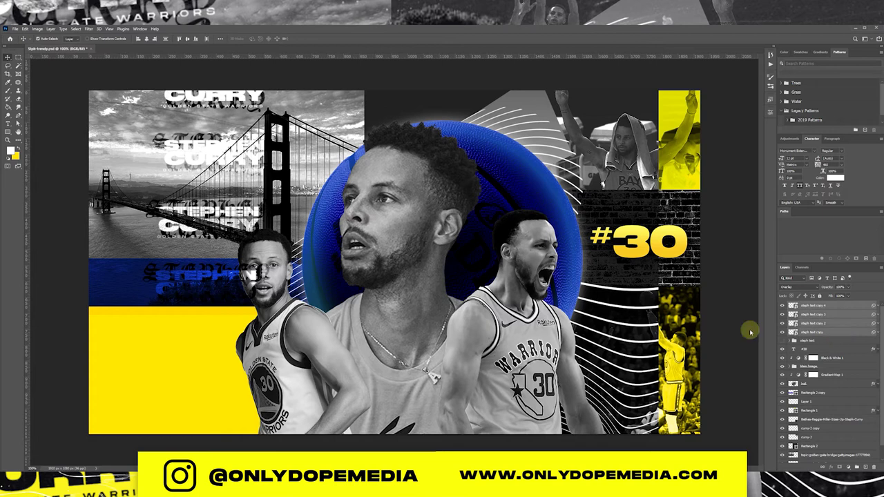
pyautogui.hotkey('ctrl', 't')
pyautogui.moveTo(210, 308)
pyautogui.mouseDown()
pyautogui.moveTo(212, 449)
pyautogui.moveTo(207, 437)
pyautogui.mouseUp()
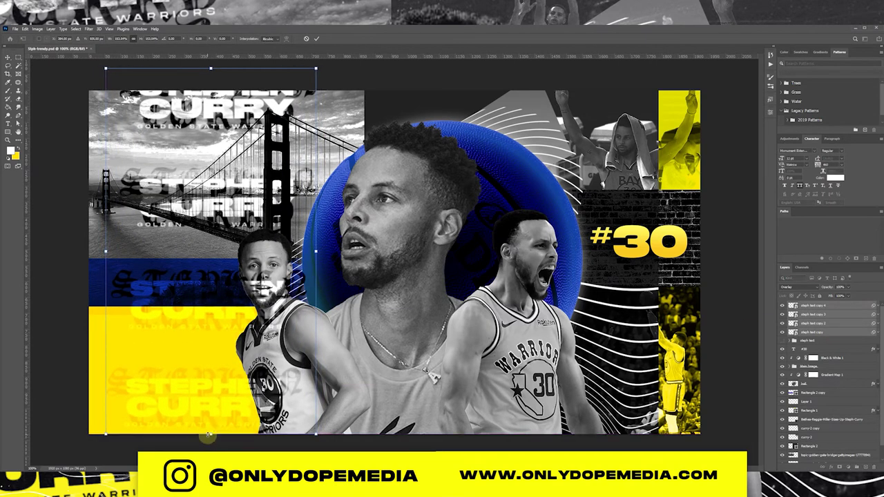
pyautogui.press('Return')
pyautogui.moveTo(233, 295); pyautogui.dragTo(219, 279)
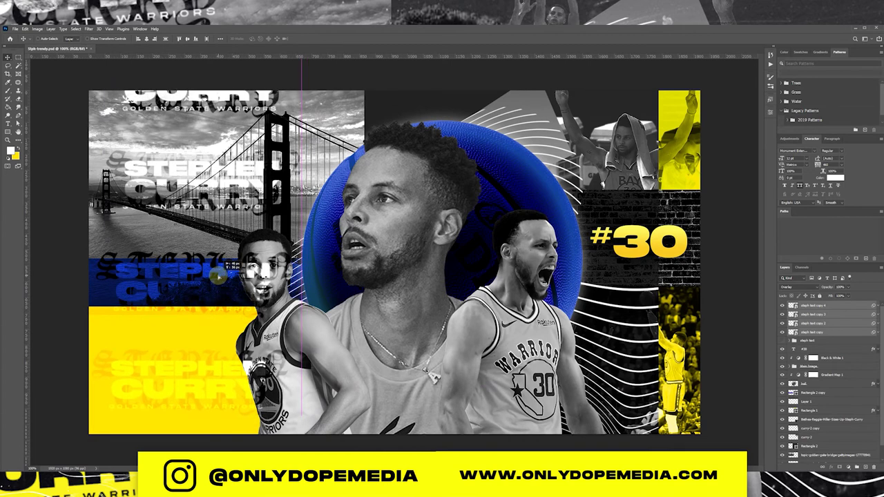
pyautogui.hotkey('ctrl', 't')
pyautogui.moveTo(316, 246); pyautogui.dragTo(312, 235)
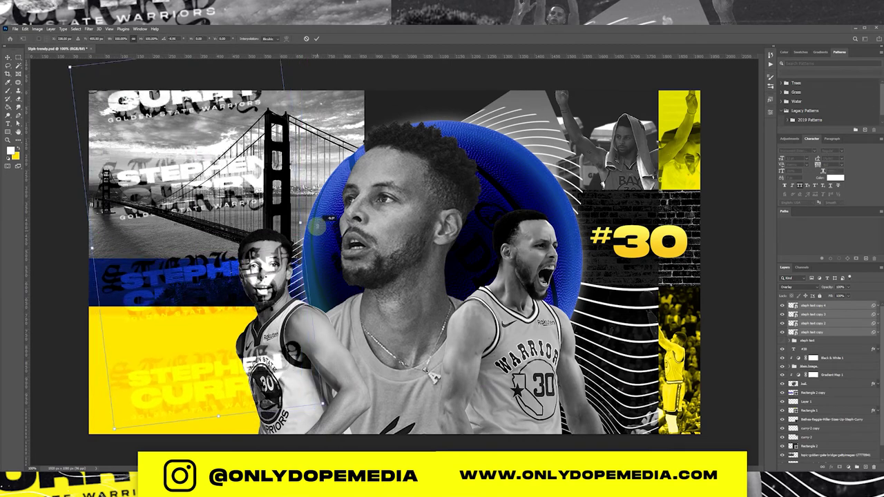
pyautogui.press('Escape')
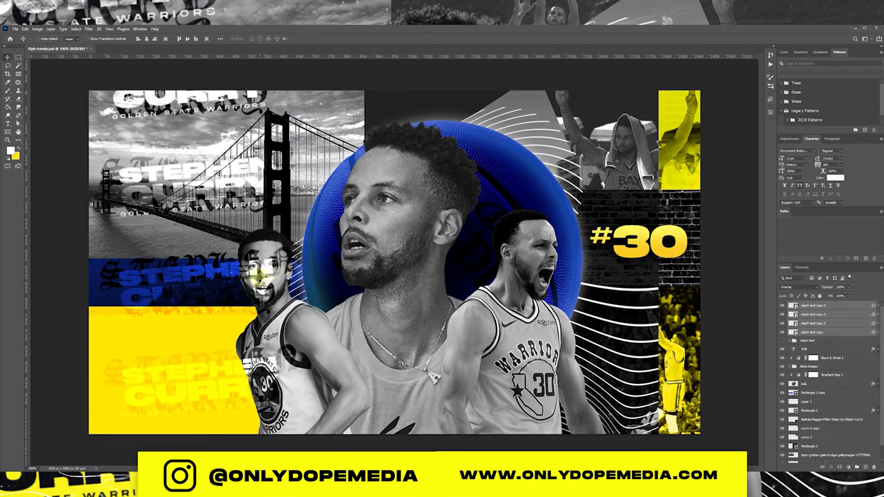
pyautogui.moveTo(253, 278); pyautogui.dragTo(252, 269)
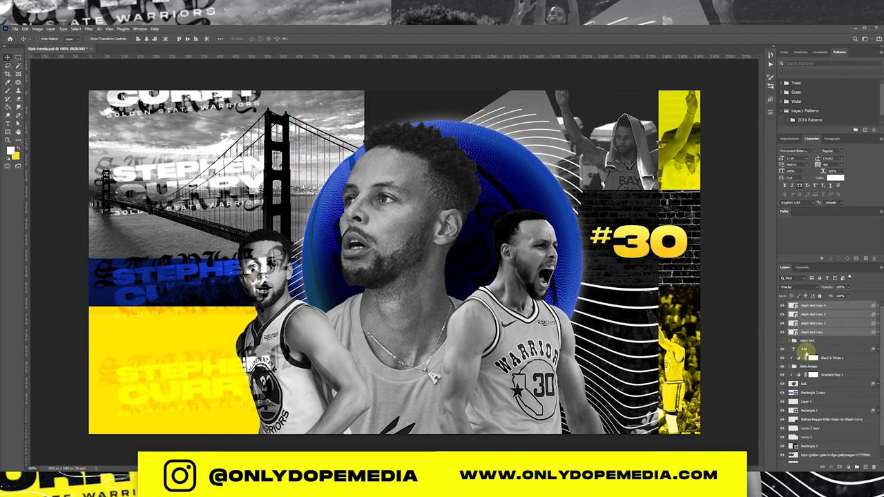
pyautogui.moveTo(821, 334); pyautogui.dragTo(806, 437)
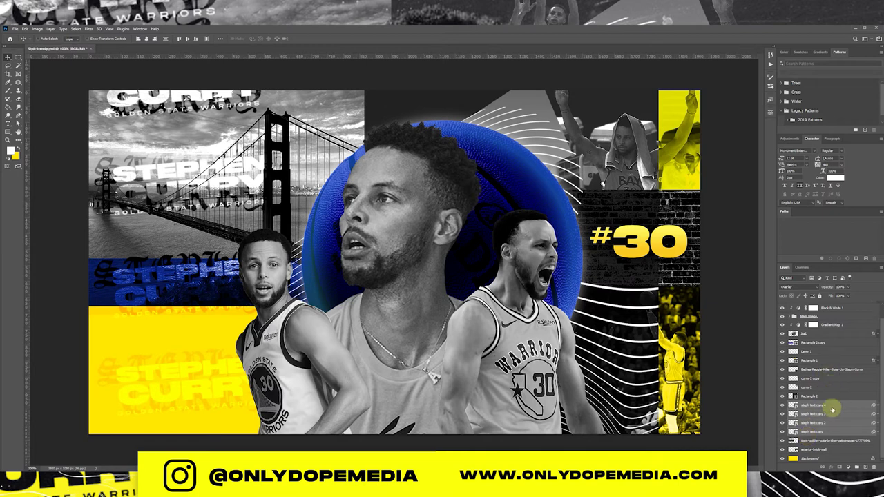
# Set the yellow-area title copy to Multiply and move it near the top of the layer stack.
pyautogui.click(814, 405)
pyautogui.click(802, 287)
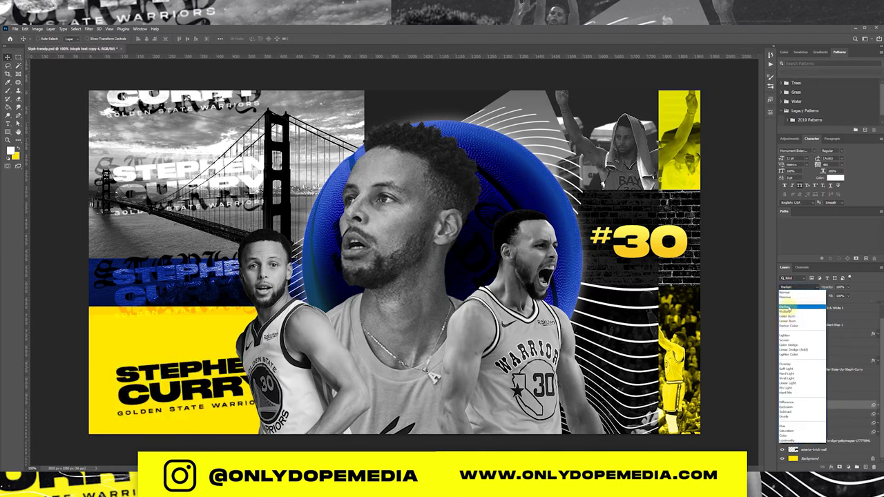
pyautogui.click(786, 312)
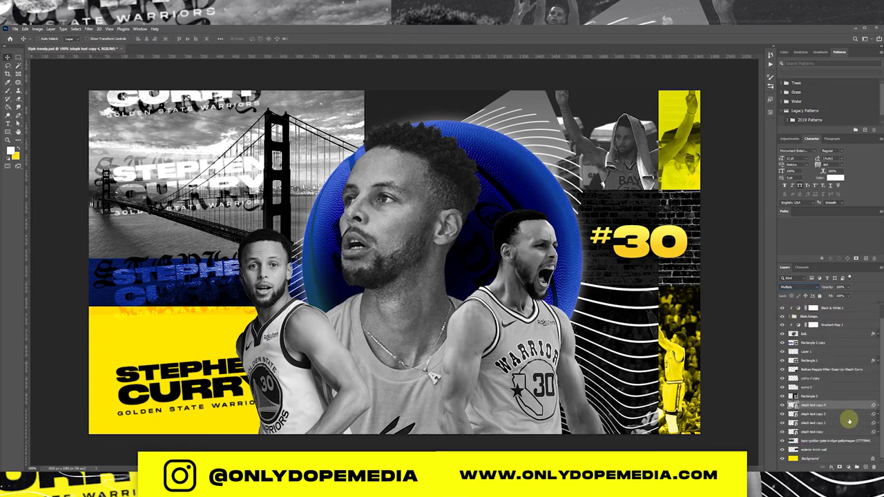
pyautogui.moveTo(842, 405); pyautogui.dragTo(856, 286)
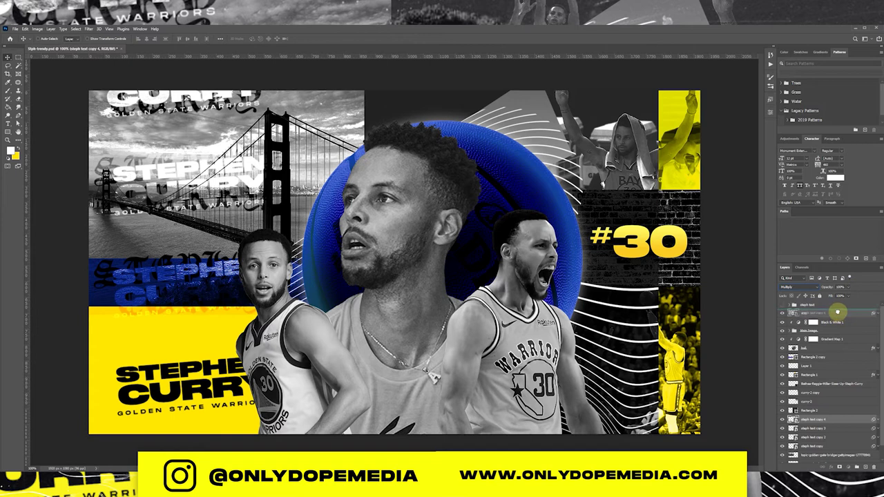
pyautogui.moveTo(856, 286); pyautogui.dragTo(838, 314)
# Enlarge the STEPHEN CURRY title and reposition it further left within the yellow block.
pyautogui.moveTo(207, 366); pyautogui.dragTo(190, 365)
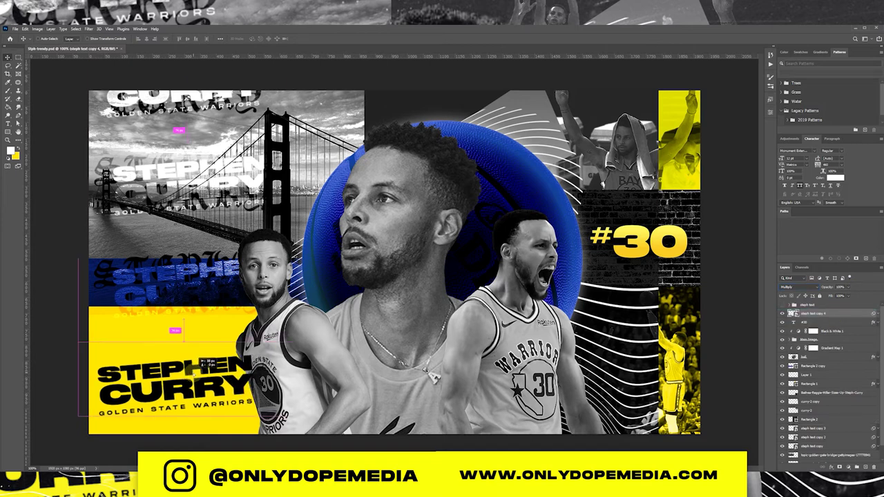
pyautogui.hotkey('ctrl', 't')
pyautogui.moveTo(259, 349)
pyautogui.mouseDown()
pyautogui.moveTo(243, 349)
pyautogui.moveTo(253, 351)
pyautogui.mouseUp()
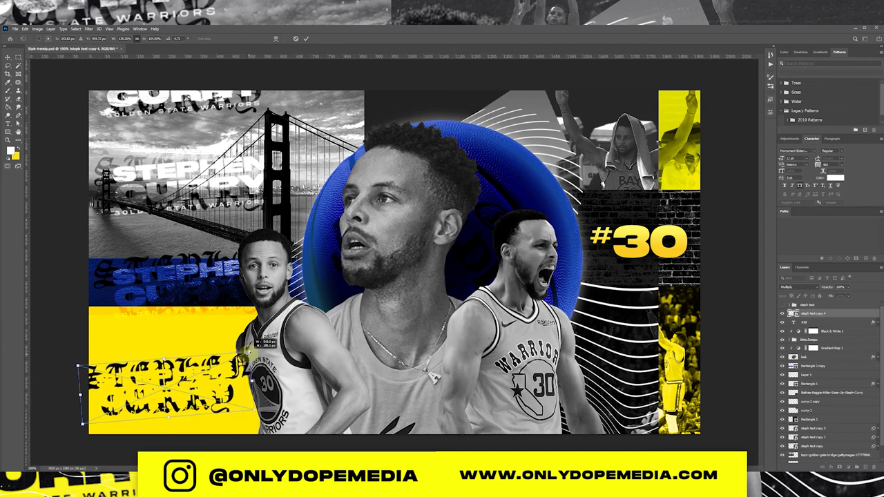
pyautogui.press('Return')
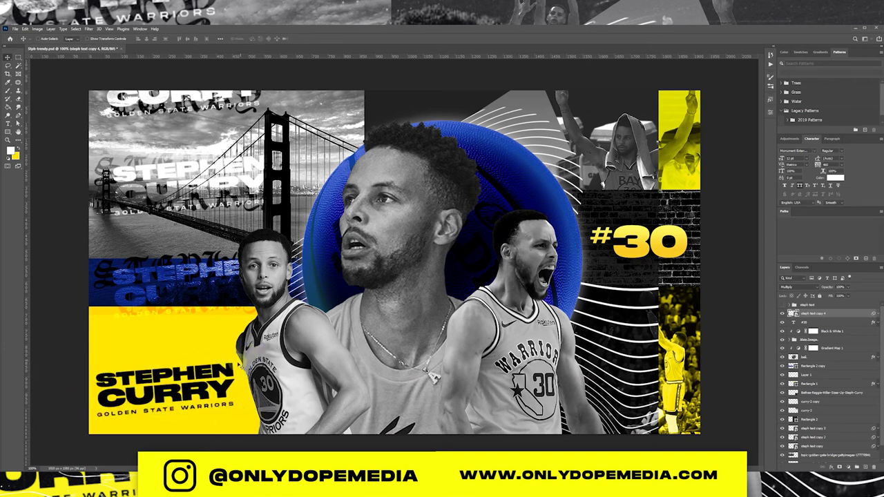
pyautogui.moveTo(242, 359)
pyautogui.mouseDown()
pyautogui.moveTo(241, 324)
pyautogui.moveTo(242, 342)
pyautogui.mouseUp()
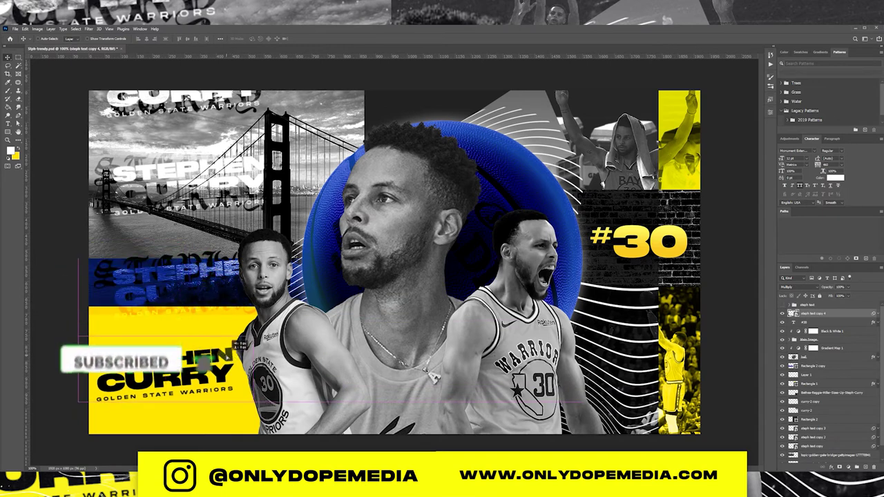
pyautogui.moveTo(228, 354); pyautogui.dragTo(233, 346)
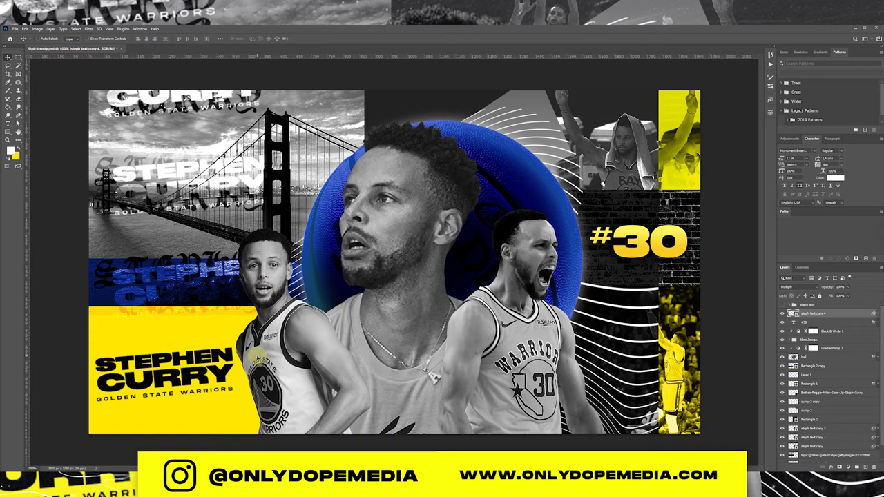
pyautogui.scroll(-1, 870, 422)
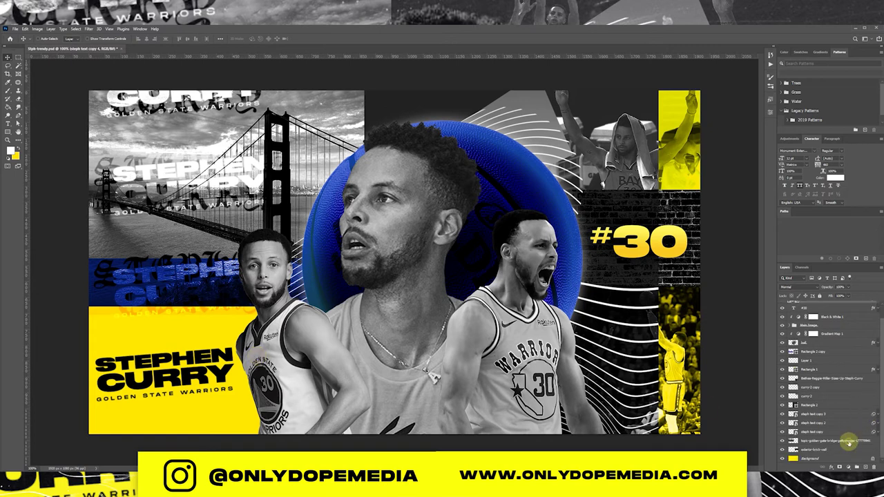
# Blend the blue-band title copy with Exclusion and change the bridge-area title's blend mode.
pyautogui.scroll(1, 849, 443)
pyautogui.click(830, 434)
pyautogui.click(783, 423)
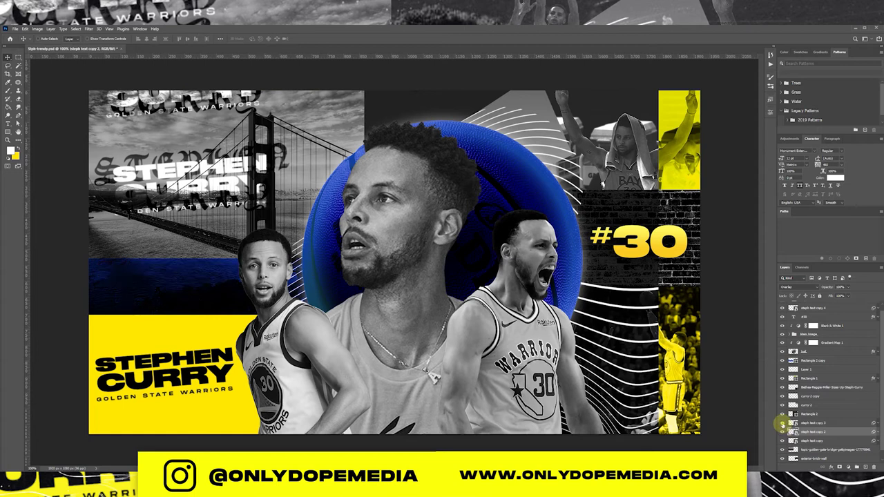
pyautogui.click(821, 423)
pyautogui.click(808, 287)
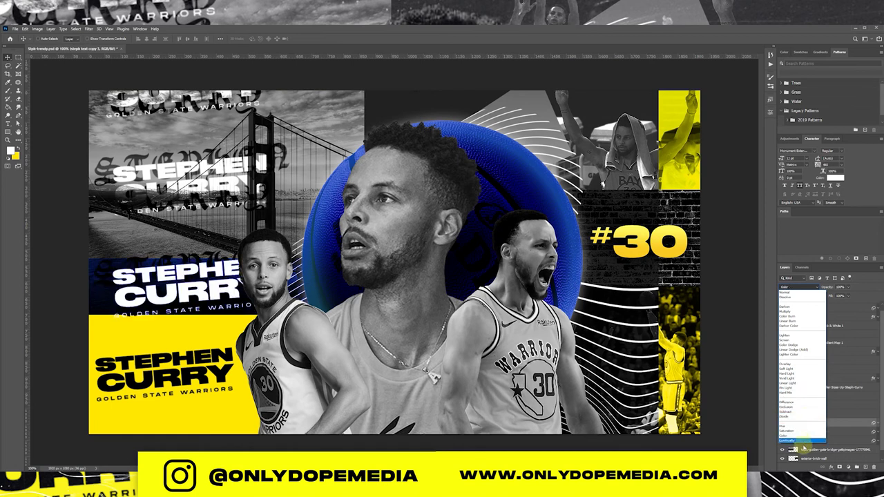
pyautogui.click(788, 408)
pyautogui.click(824, 432)
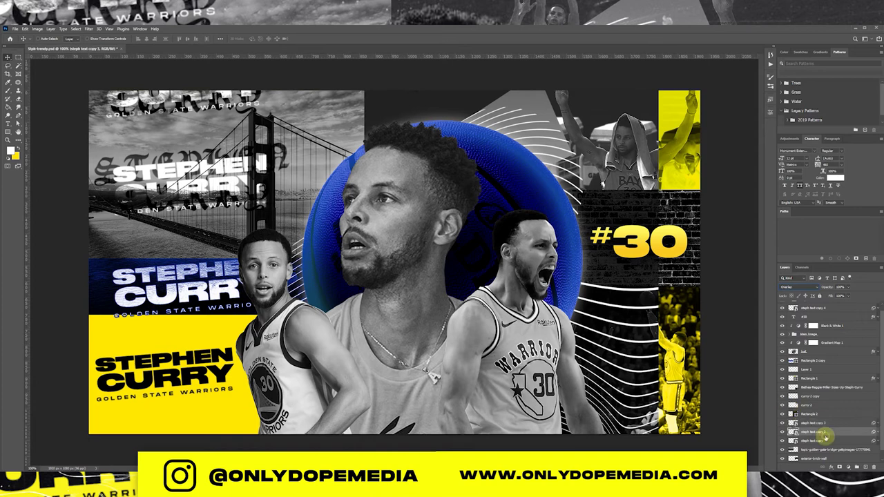
pyautogui.click(805, 289)
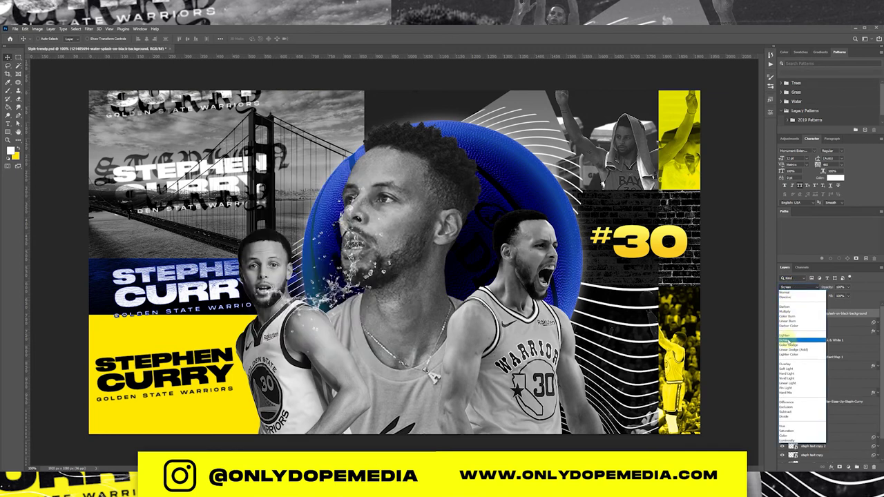
# Blend a water splash with Screen, then enlarge and rotate it around the #30 area.
pyautogui.click(787, 340)
pyautogui.moveTo(336, 261); pyautogui.dragTo(569, 271)
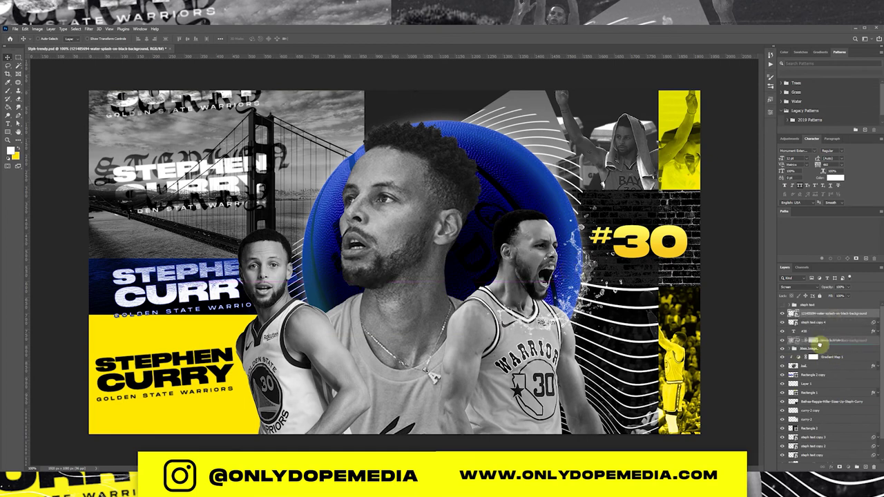
pyautogui.moveTo(834, 314)
pyautogui.mouseDown()
pyautogui.moveTo(811, 363)
pyautogui.moveTo(808, 350)
pyautogui.mouseUp()
pyautogui.hotkey('ctrl', 't')
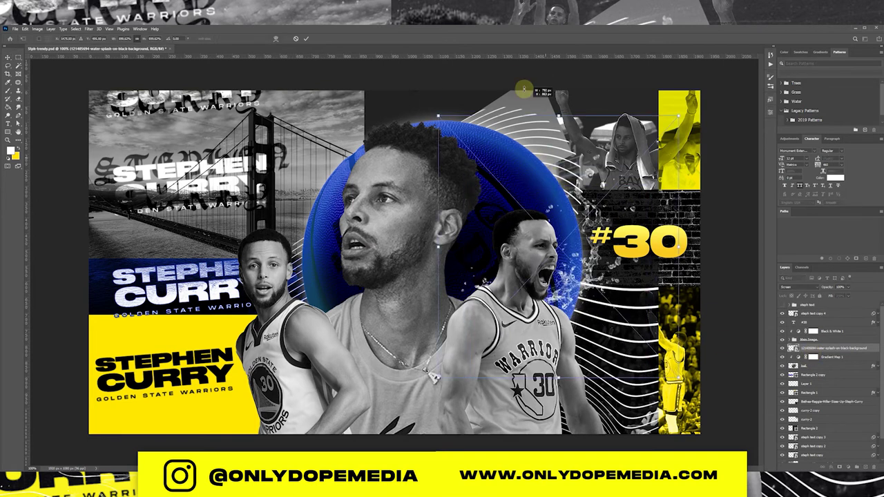
pyautogui.moveTo(556, 185); pyautogui.dragTo(521, 60)
pyautogui.moveTo(711, 222)
pyautogui.mouseDown()
pyautogui.moveTo(624, 201)
pyautogui.moveTo(601, 223)
pyautogui.mouseUp()
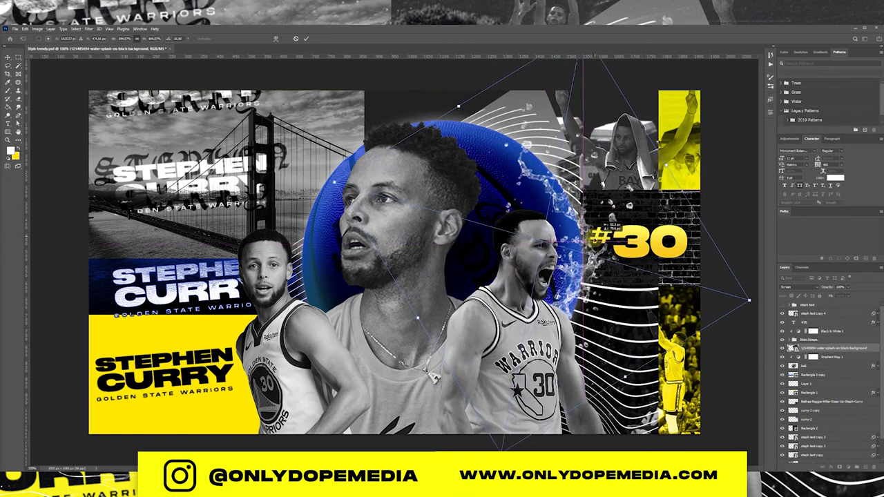
pyautogui.press('Return')
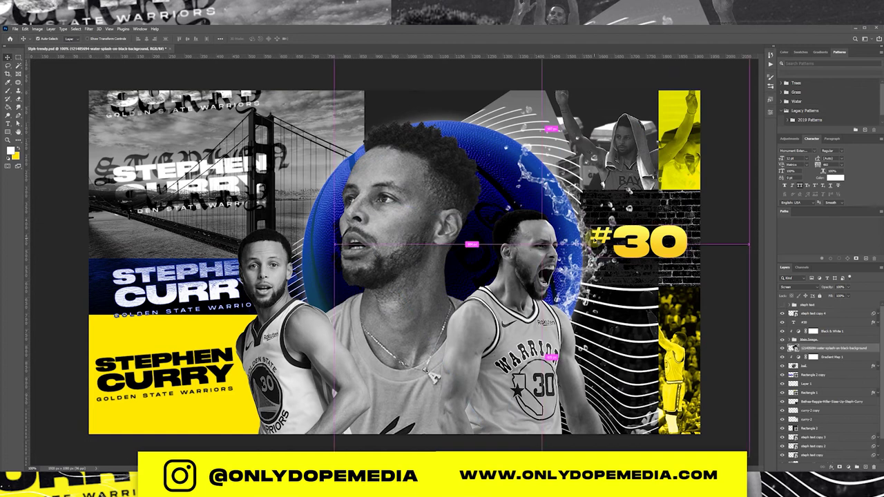
# Duplicate and flip the splash horizontally, set it to Screen, and place splashes over the central and right-hand Curry.
pyautogui.hotkey('ctrl', 'j')
pyautogui.click(23, 29)
pyautogui.moveTo(36, 175)
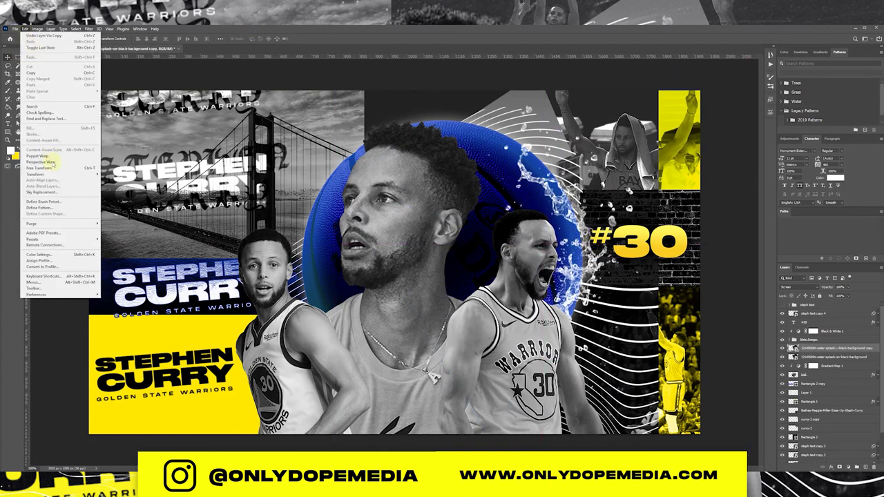
pyautogui.click(123, 272)
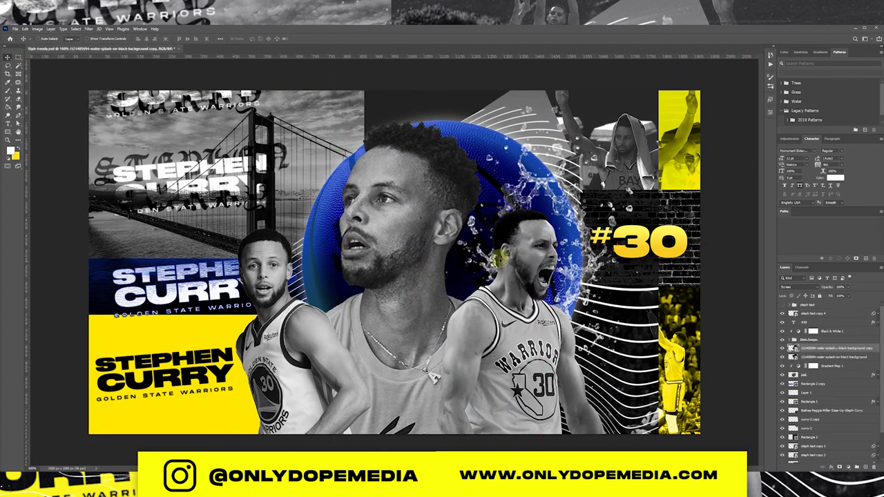
pyautogui.moveTo(543, 254)
pyautogui.mouseDown()
pyautogui.moveTo(351, 243)
pyautogui.moveTo(344, 261)
pyautogui.mouseUp()
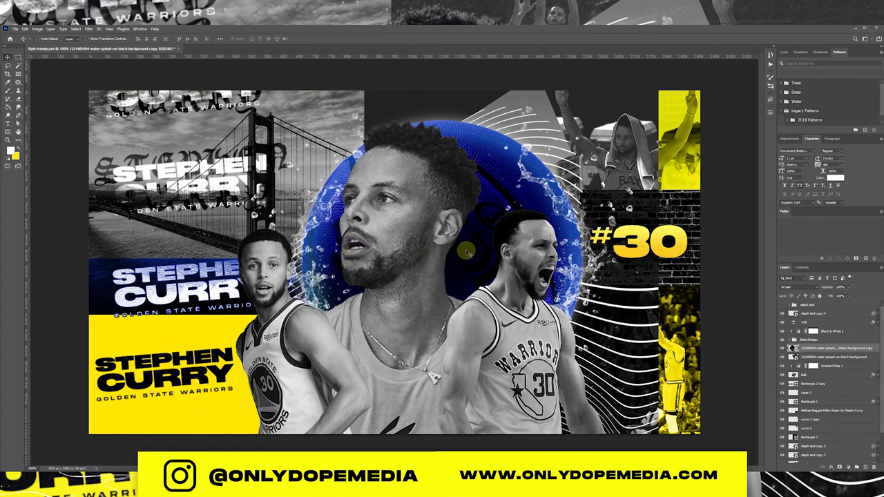
pyautogui.click(797, 287)
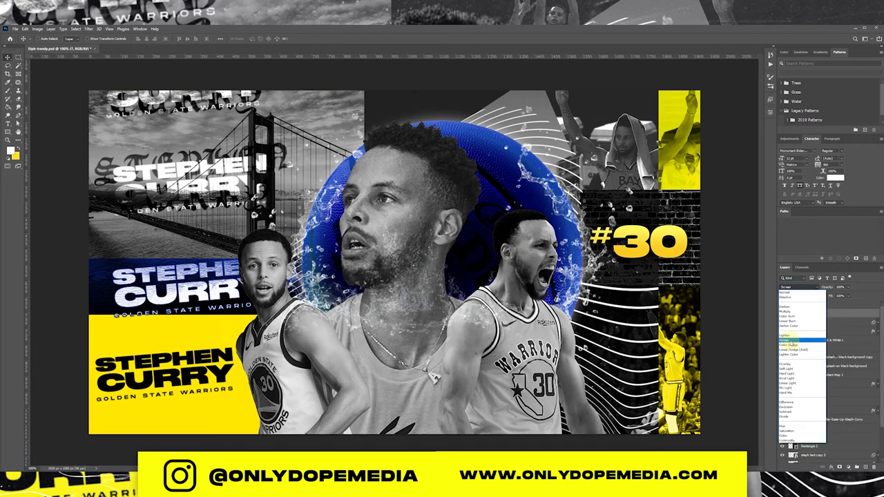
pyautogui.click(787, 341)
pyautogui.moveTo(409, 329); pyautogui.dragTo(414, 419)
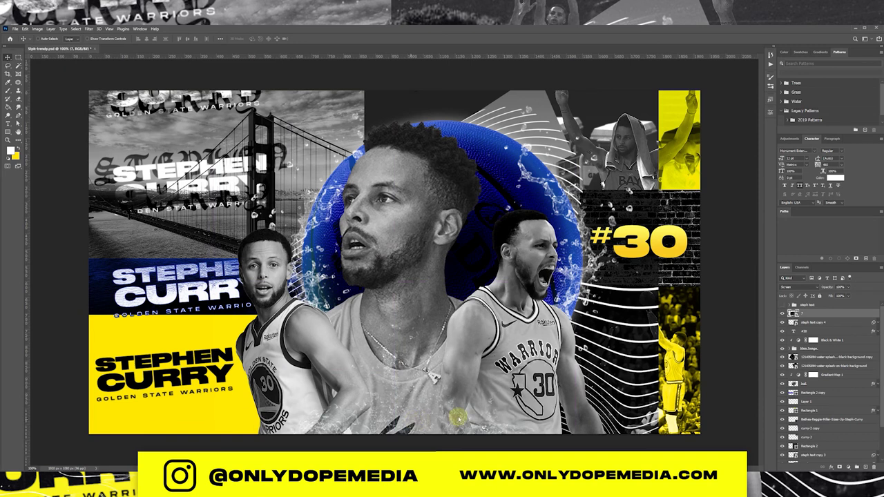
pyautogui.moveTo(440, 419)
pyautogui.mouseDown()
pyautogui.moveTo(521, 419)
pyautogui.moveTo(339, 423)
pyautogui.mouseUp()
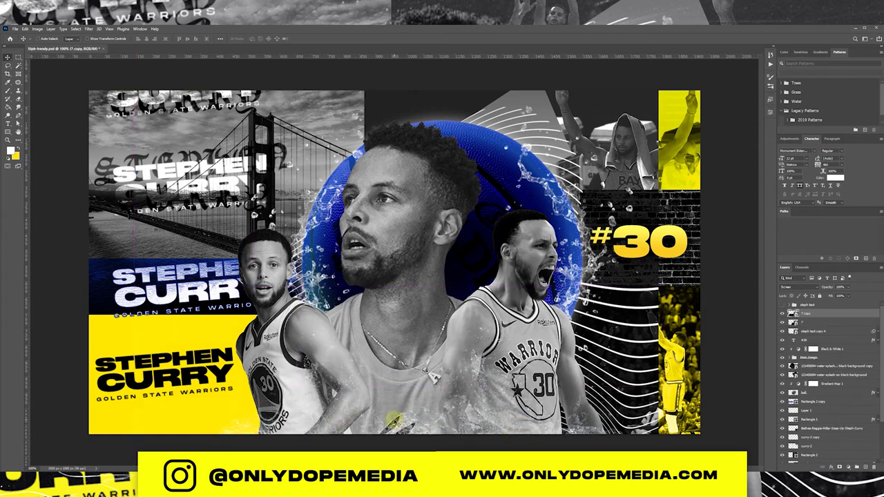
pyautogui.moveTo(393, 419); pyautogui.dragTo(374, 413)
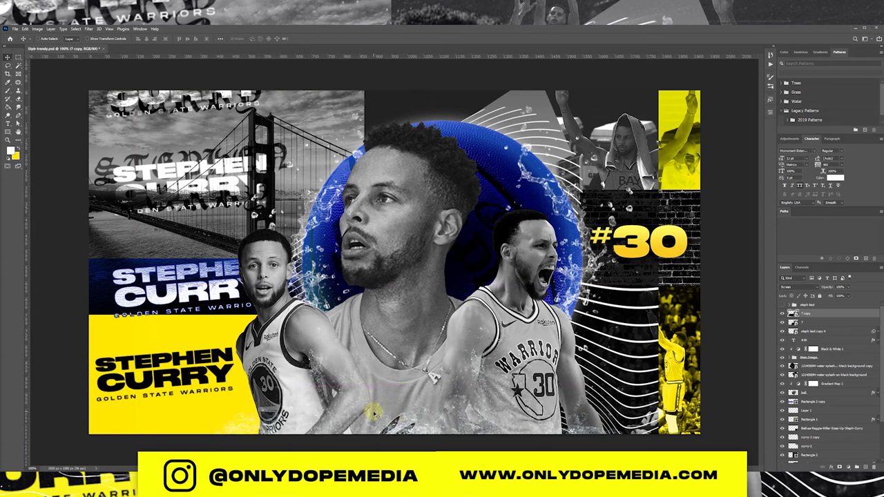
# Set the curry photo layer to Color Dodge and select the Gradient Map 1 layer.
pyautogui.click(809, 385)
pyautogui.click(802, 286)
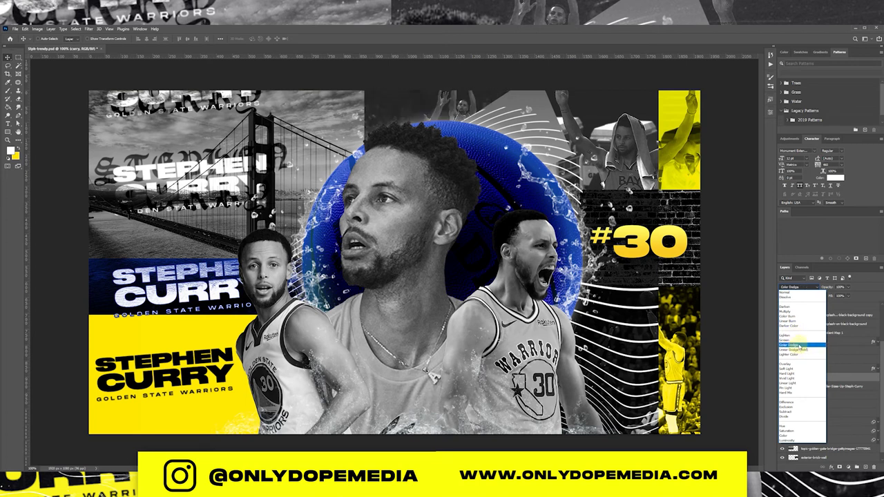
pyautogui.click(800, 345)
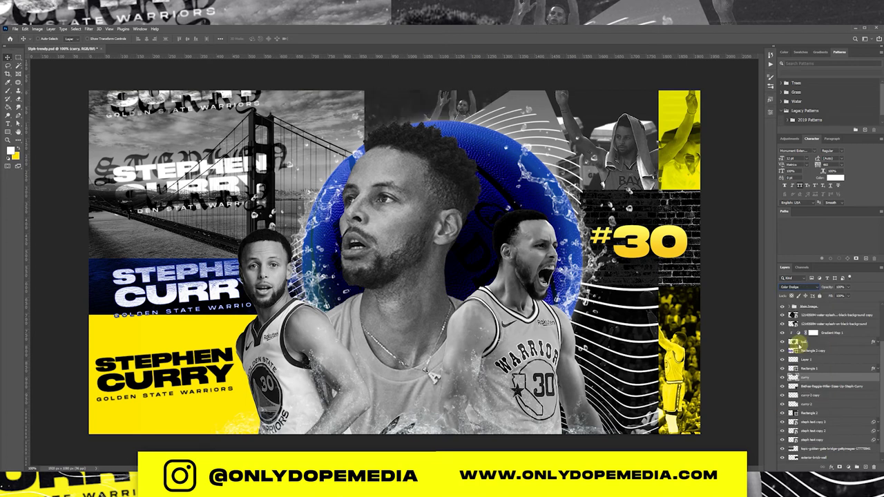
pyautogui.click(836, 335)
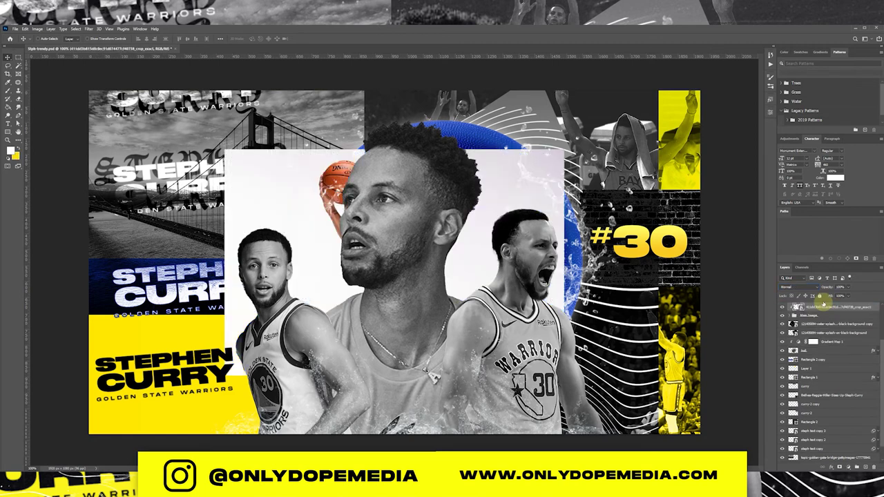
# Select the Curry by colour range, feather the selection, and shift the cutout left.
pyautogui.click(18, 74)
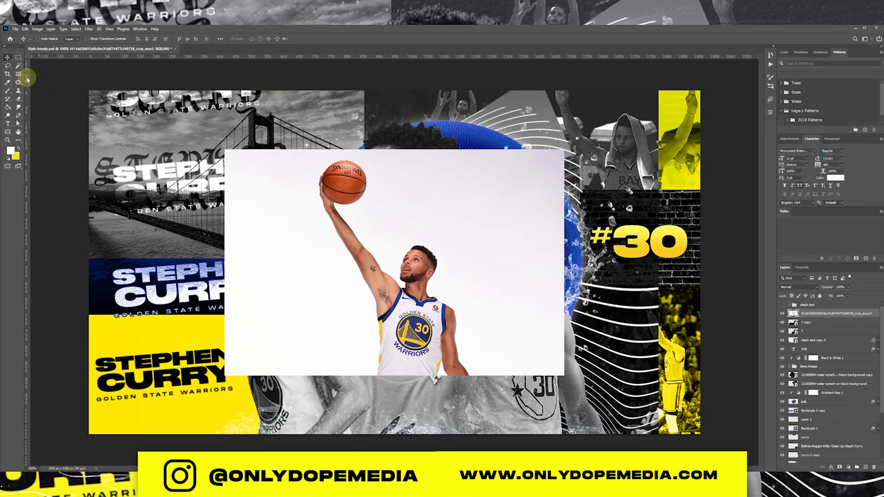
pyautogui.rightClick(351, 235)
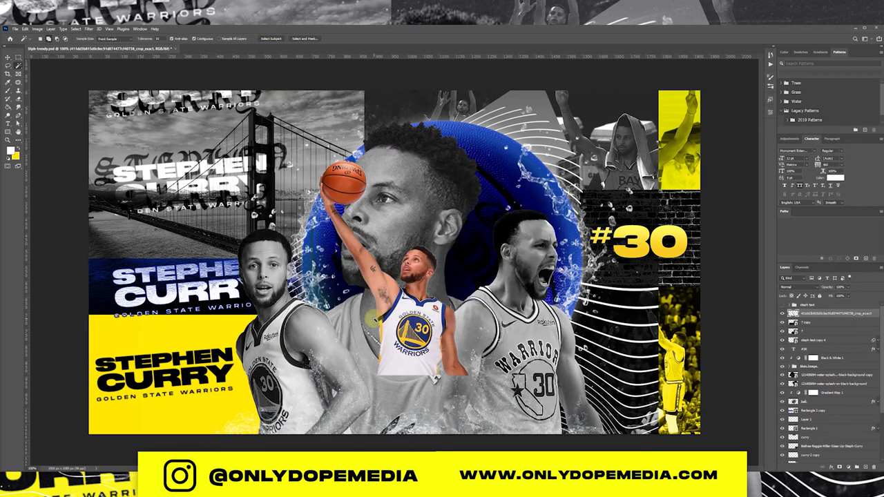
pyautogui.click(76, 28)
pyautogui.click(147, 147)
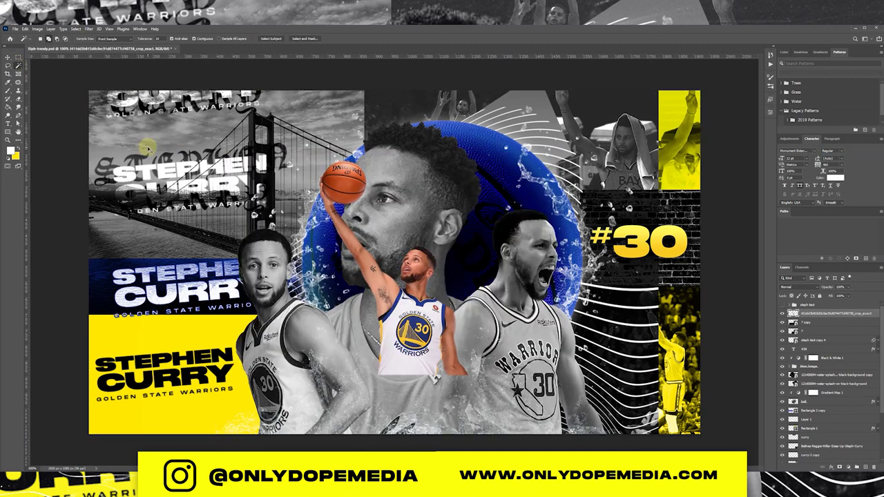
pyautogui.moveTo(593, 293); pyautogui.dragTo(304, 177)
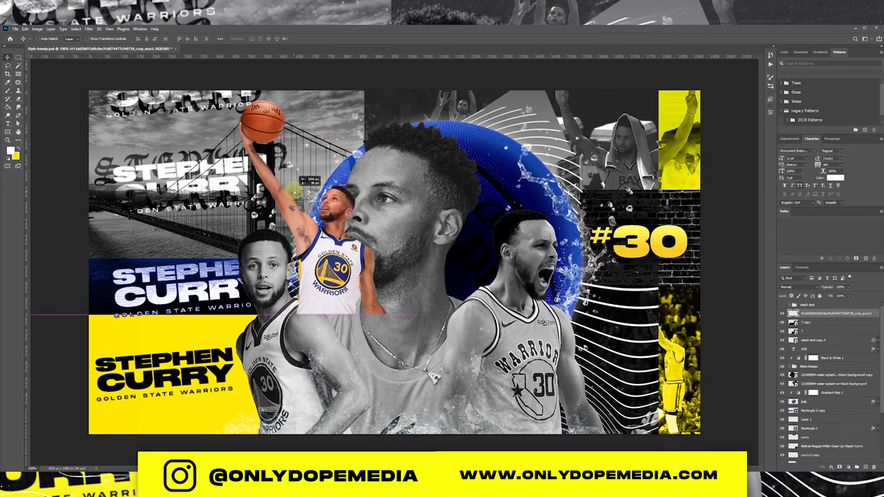
# Put the colour Curry photo into the main images group and shrink the dunking Curry cutout.
pyautogui.moveTo(808, 313); pyautogui.dragTo(808, 390)
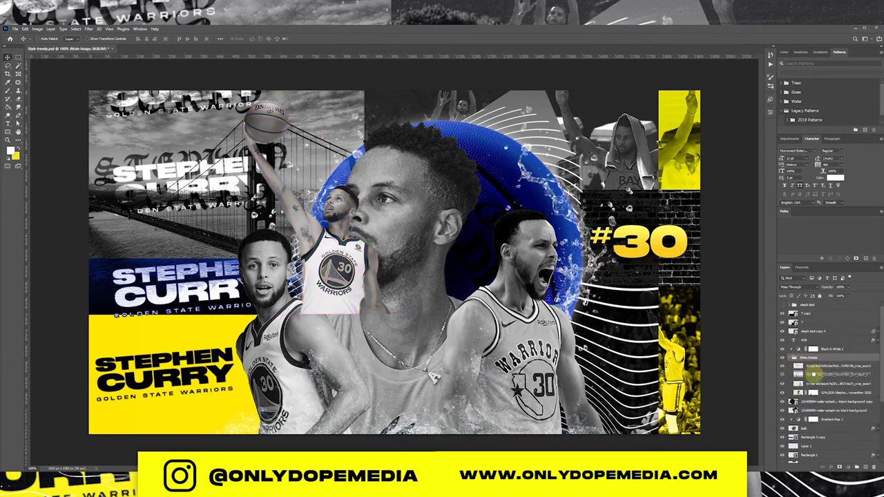
pyautogui.moveTo(451, 257); pyautogui.dragTo(391, 263)
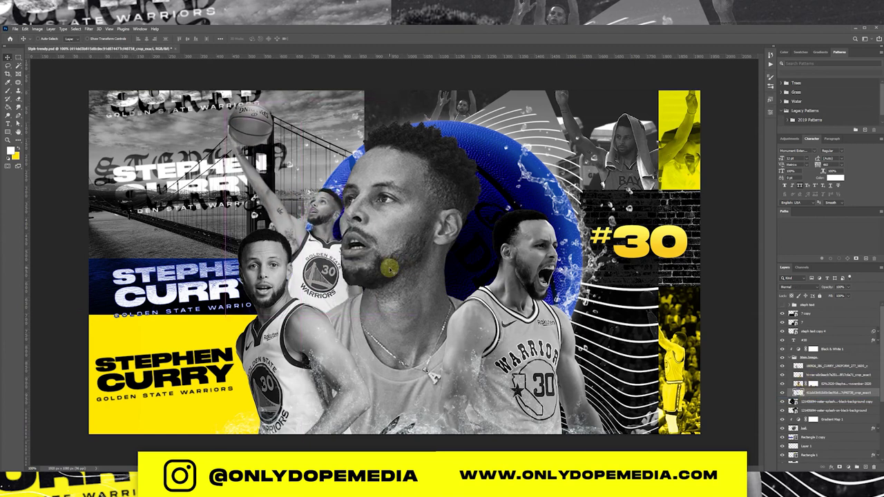
pyautogui.hotkey('ctrl', 't')
pyautogui.moveTo(227, 101); pyautogui.dragTo(270, 158)
pyautogui.moveTo(326, 195)
pyautogui.mouseDown()
pyautogui.moveTo(284, 229)
pyautogui.moveTo(328, 234)
pyautogui.mouseUp()
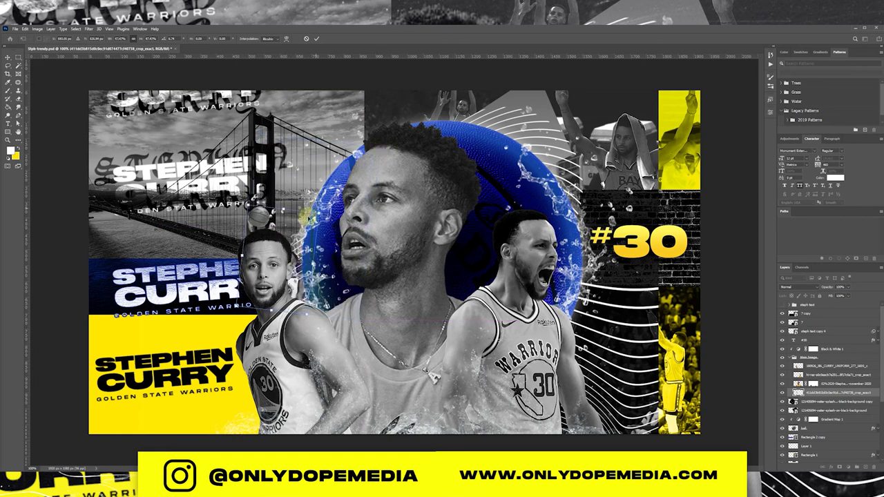
pyautogui.press('Return')
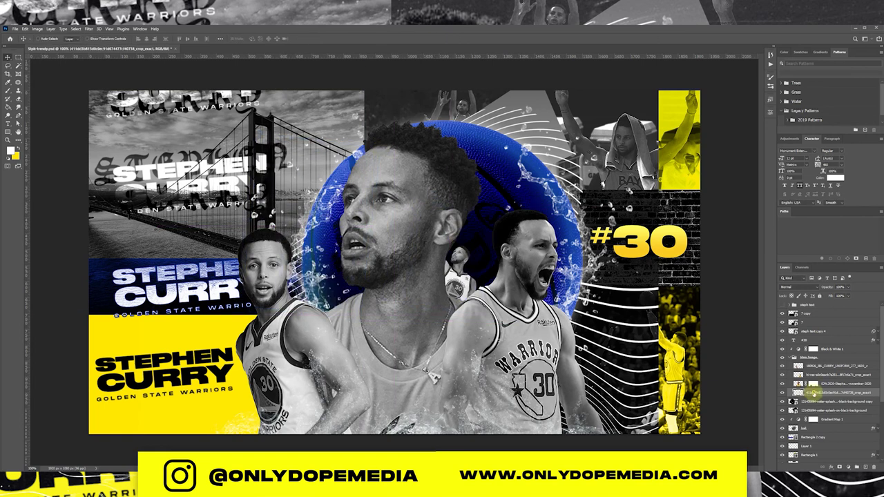
# Move the small Curry cutout lower in the group and resize it below the central face.
pyautogui.moveTo(829, 393); pyautogui.dragTo(829, 365)
pyautogui.moveTo(456, 262)
pyautogui.mouseDown()
pyautogui.moveTo(354, 390)
pyautogui.moveTo(372, 291)
pyautogui.mouseUp()
pyautogui.hotkey('ctrl', 't')
pyautogui.press('Return')
pyautogui.moveTo(362, 328); pyautogui.dragTo(357, 332)
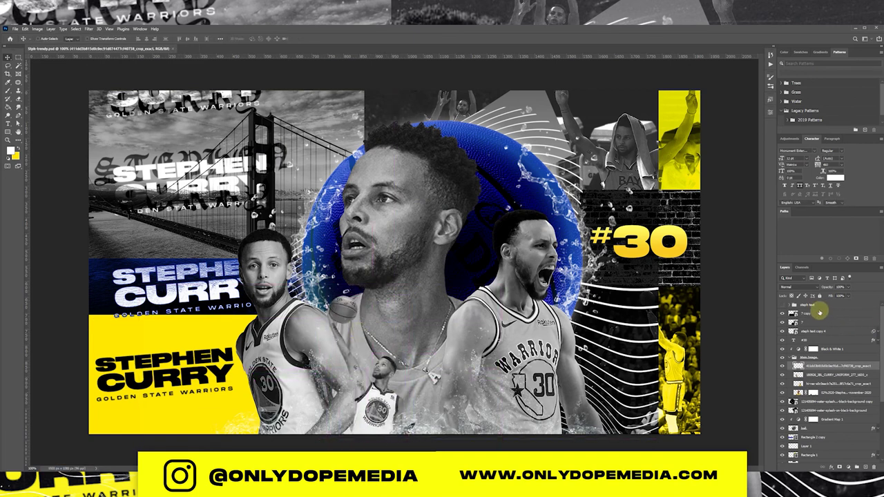
# Stretch the scratch texture over the canvas, move it to the top, and set its blend mode.
pyautogui.moveTo(332, 261); pyautogui.dragTo(83, 271)
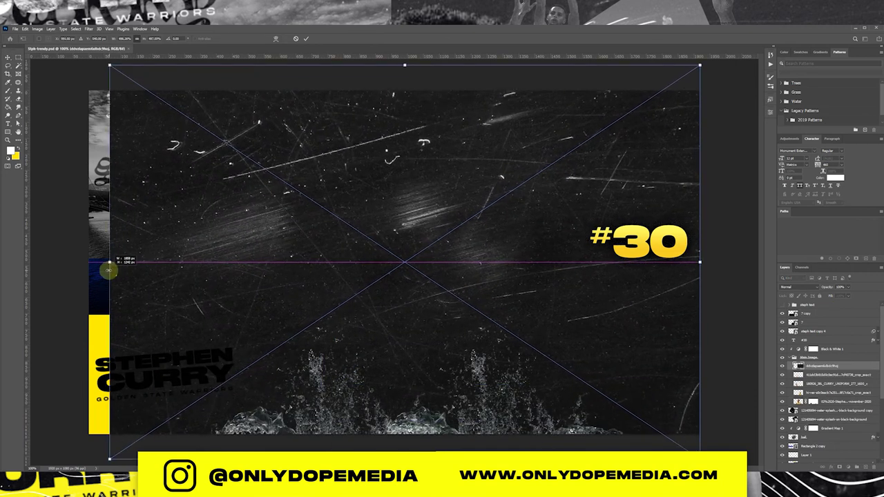
pyautogui.press('Return')
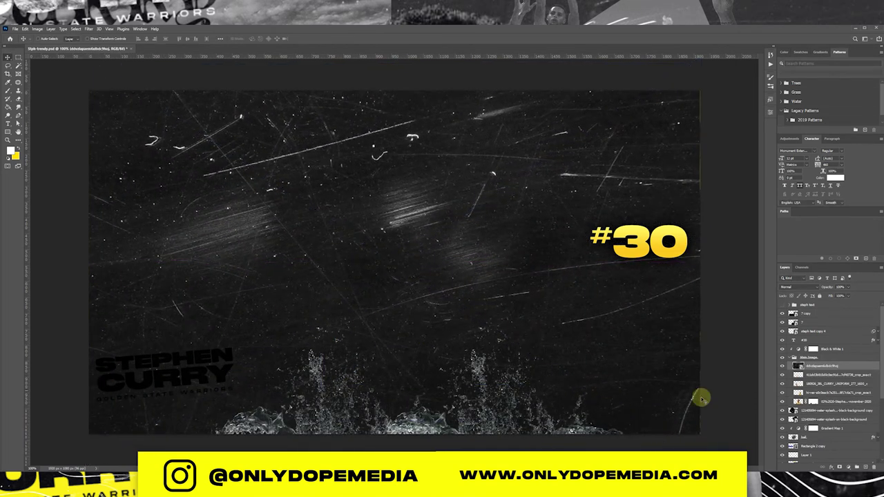
pyautogui.moveTo(824, 369); pyautogui.dragTo(793, 304)
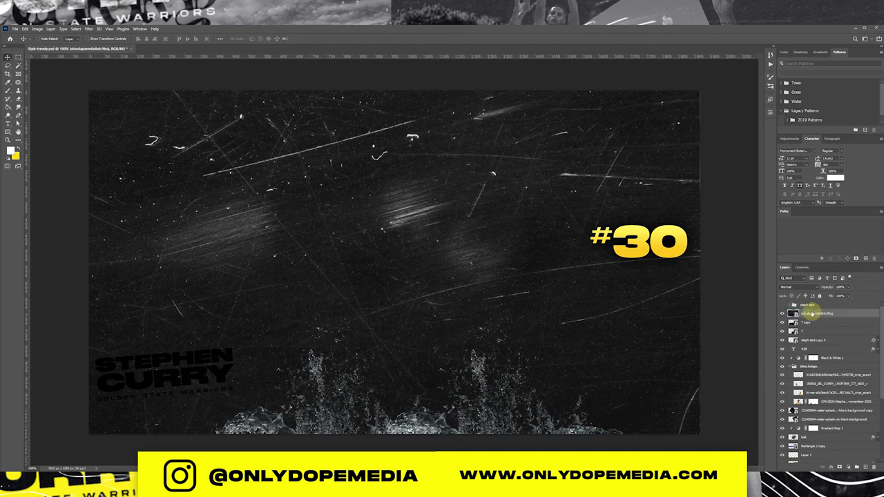
pyautogui.moveTo(626, 278); pyautogui.dragTo(644, 293)
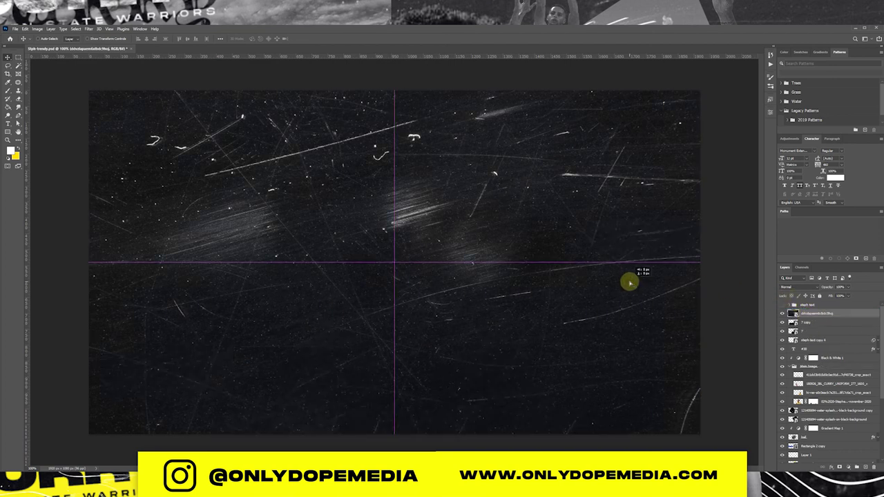
pyautogui.click(805, 288)
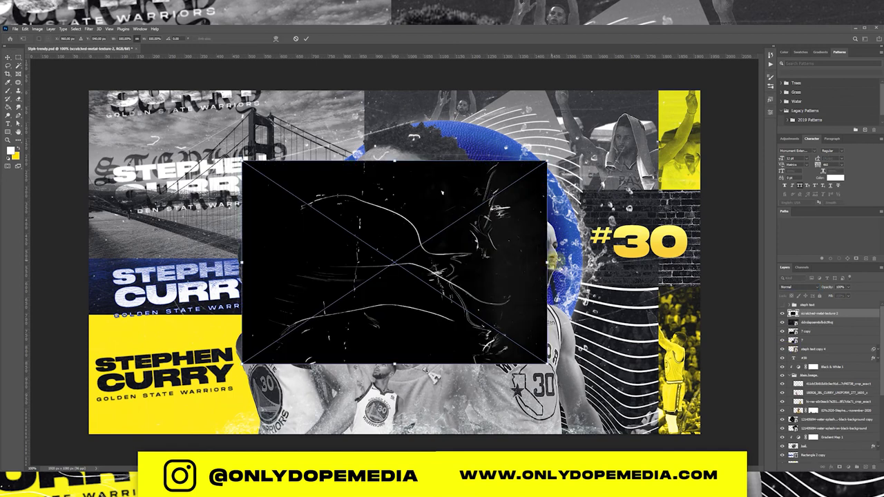
# Place a second scratch texture with a blend mode and copy the selected Curry into its own layer.
pyautogui.press('Return')
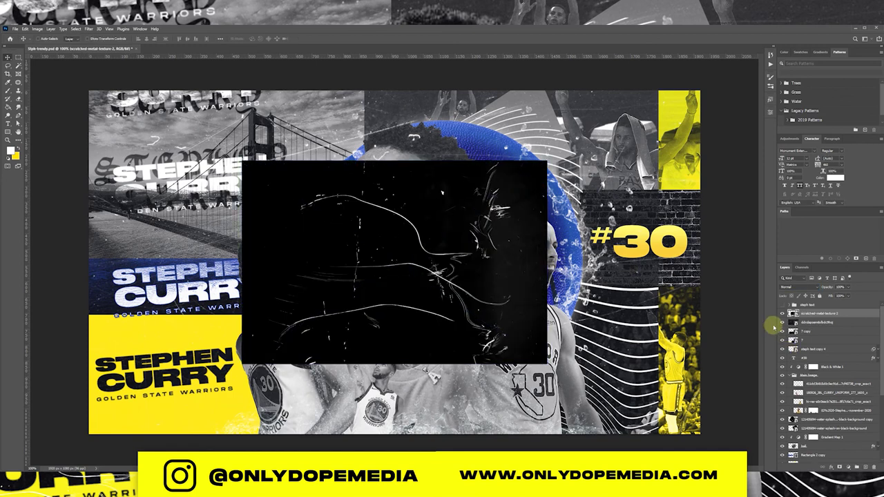
pyautogui.click(791, 287)
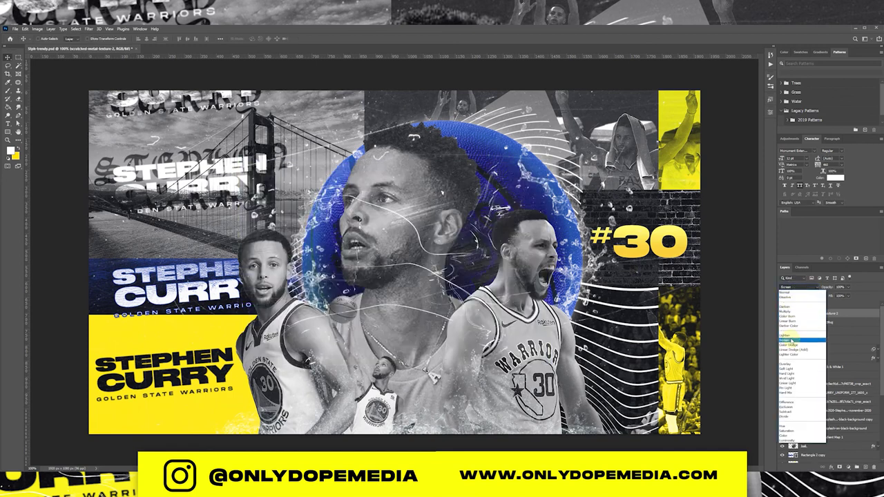
pyautogui.rightClick(442, 197)
pyautogui.click(442, 276)
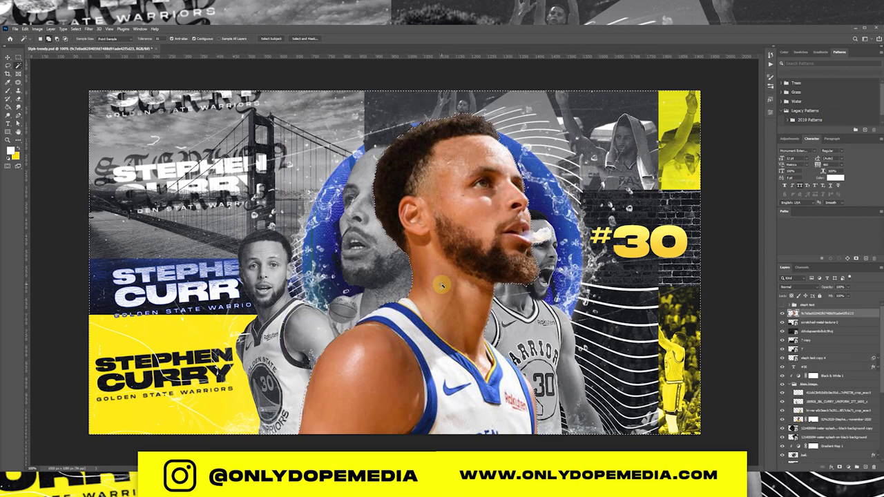
# Move the new Curry cutout beneath the Black & White adjustment and shift it up and left.
pyautogui.press('v')
pyautogui.moveTo(443, 283)
pyautogui.mouseDown()
pyautogui.moveTo(417, 235)
pyautogui.moveTo(407, 239)
pyautogui.mouseUp()
pyautogui.moveTo(827, 314); pyautogui.dragTo(823, 411)
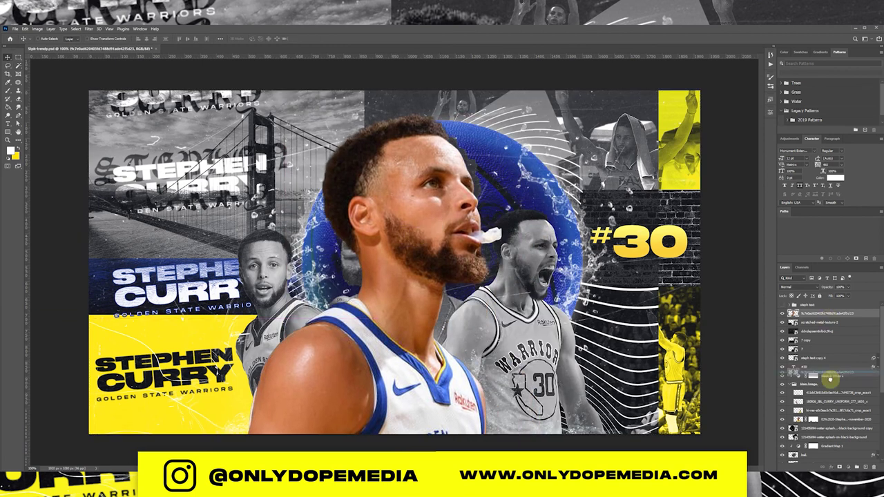
pyautogui.moveTo(453, 308); pyautogui.dragTo(409, 238)
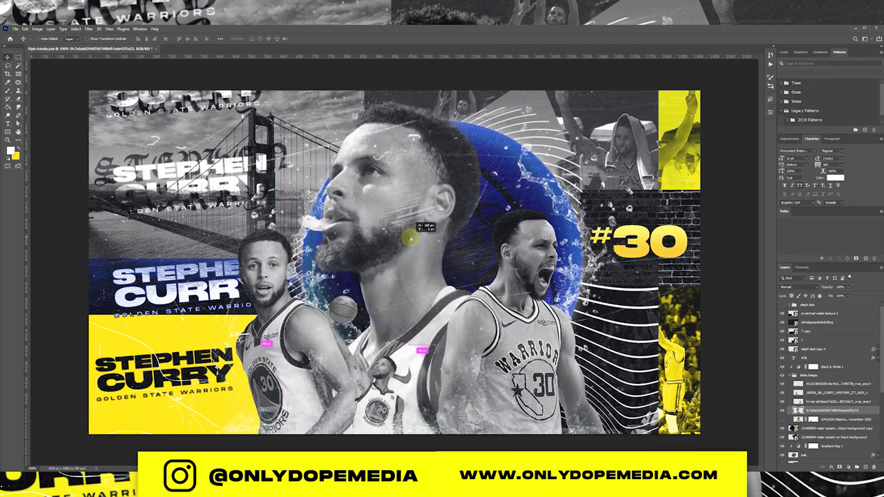
# Apply Levels to the Curry photo, darkening the shadows to boost contrast.
pyautogui.click(38, 30)
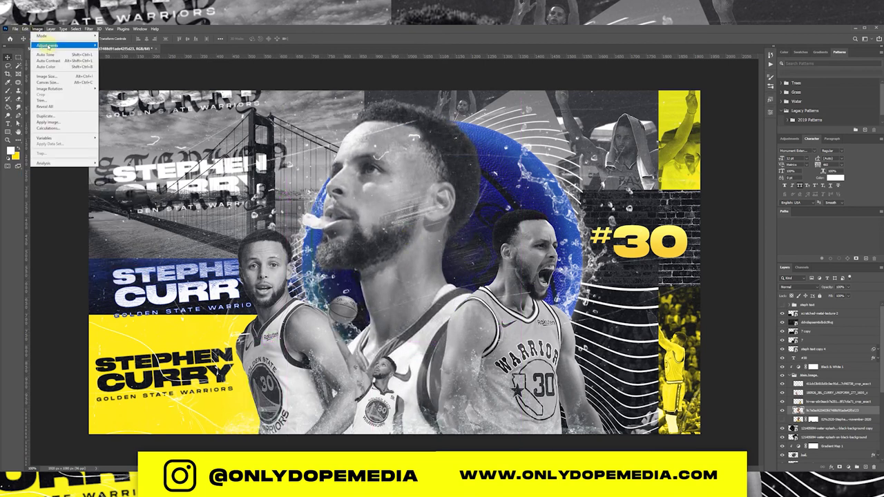
pyautogui.click(114, 52)
pyautogui.moveTo(392, 373); pyautogui.dragTo(416, 373)
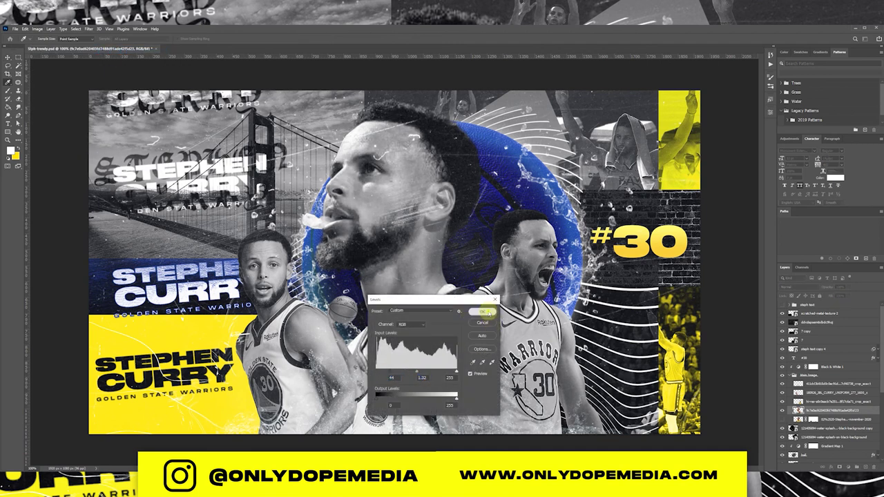
pyautogui.click(487, 313)
# Apply Levels to another Curry cutout, collapse the main images group, and save the document.
pyautogui.keyDown('ctrl'); pyautogui.click(410, 216); pyautogui.keyUp('ctrl')
pyautogui.click(37, 29)
pyautogui.click(114, 52)
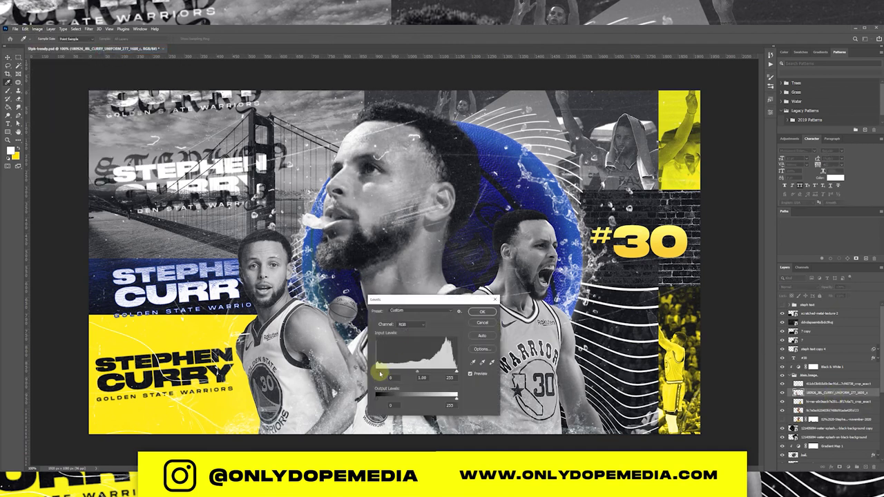
pyautogui.click(483, 311)
pyautogui.click(795, 375)
pyautogui.hotkey('ctrl', 's')
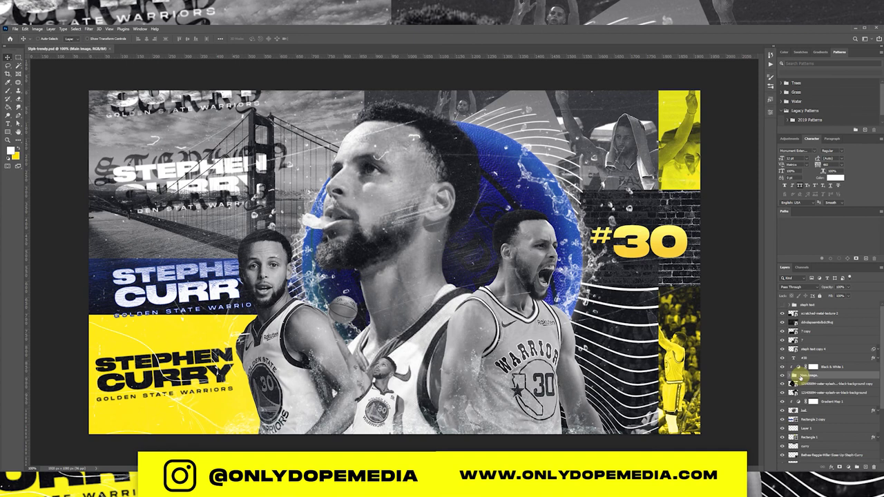
# Select the curry-2 copy layer and shift its photo left in the yellow lower-right panel.
pyautogui.click(811, 322)
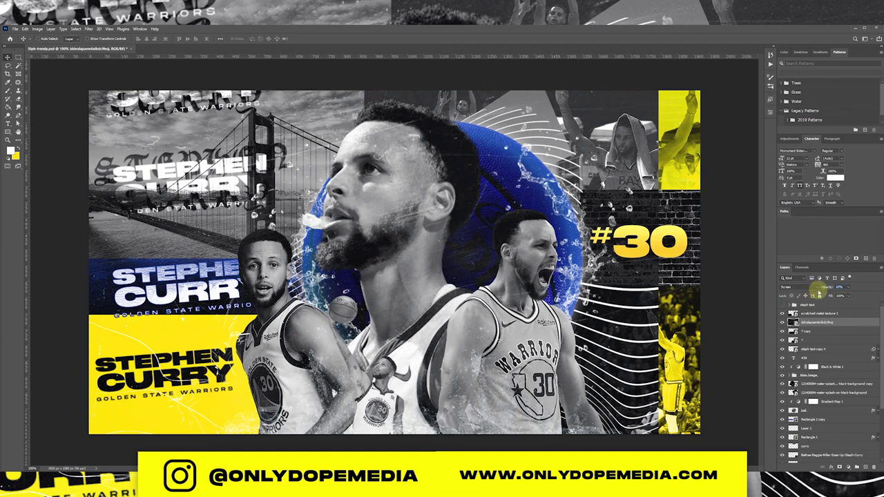
pyautogui.scroll(-3, 829, 380)
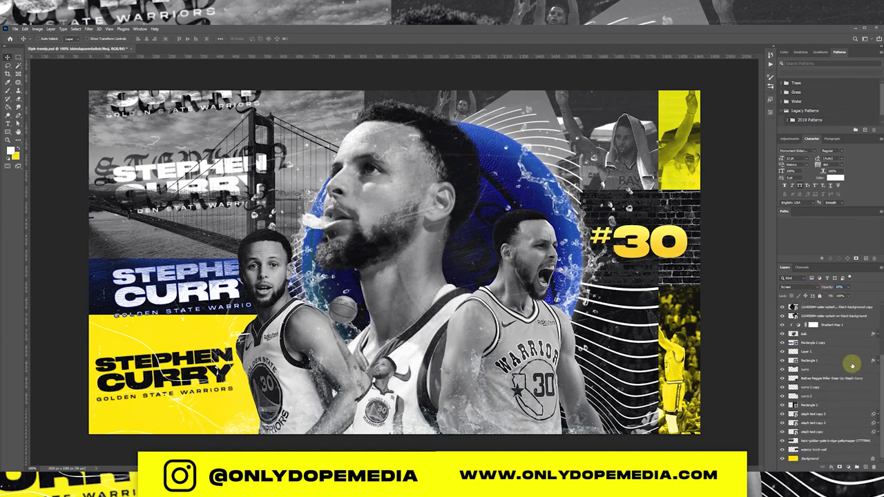
pyautogui.click(829, 388)
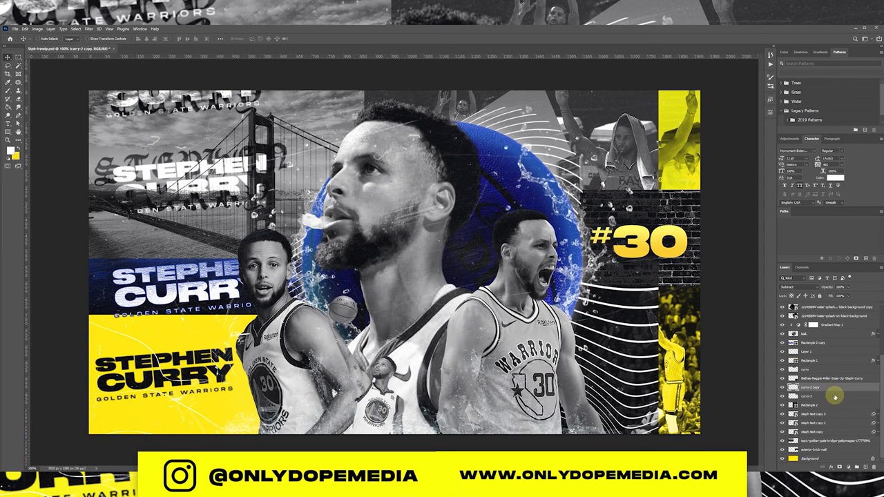
pyautogui.moveTo(701, 383)
pyautogui.mouseDown()
pyautogui.moveTo(697, 340)
pyautogui.moveTo(710, 351)
pyautogui.moveTo(681, 349)
pyautogui.mouseUp()
# Check the Brush tool presets, return to the Move tool, and select the Rectangle 2 layer.
pyautogui.press('b')
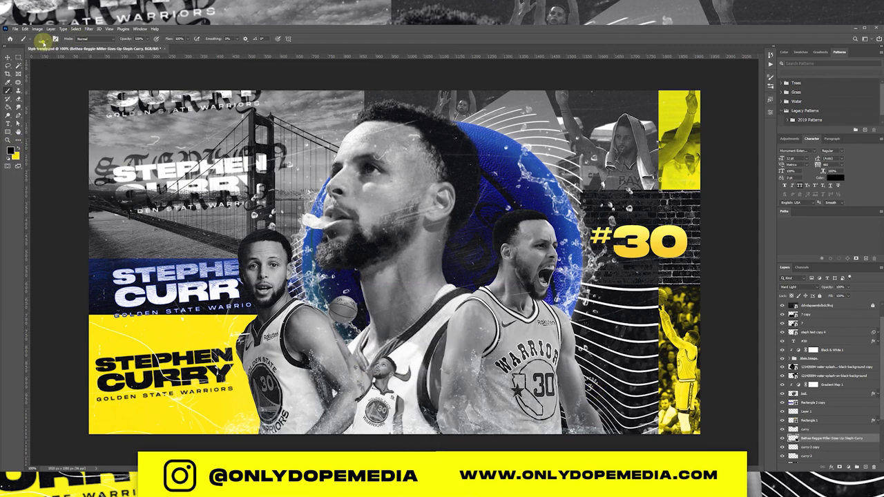
pyautogui.click(42, 41)
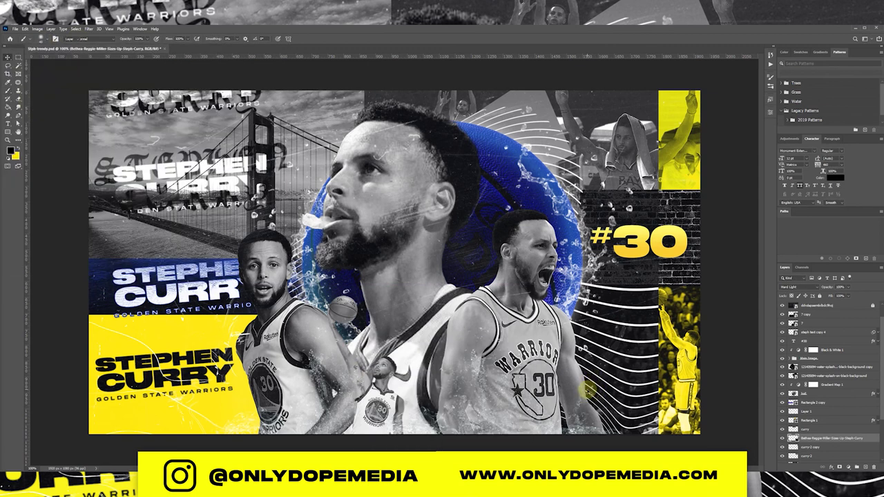
pyautogui.press('v')
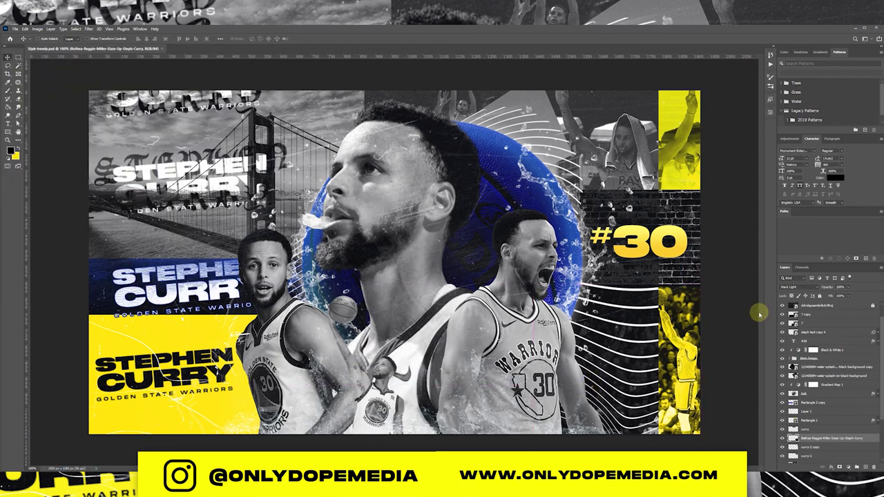
pyautogui.scroll(-3, 836, 387)
pyautogui.click(808, 412)
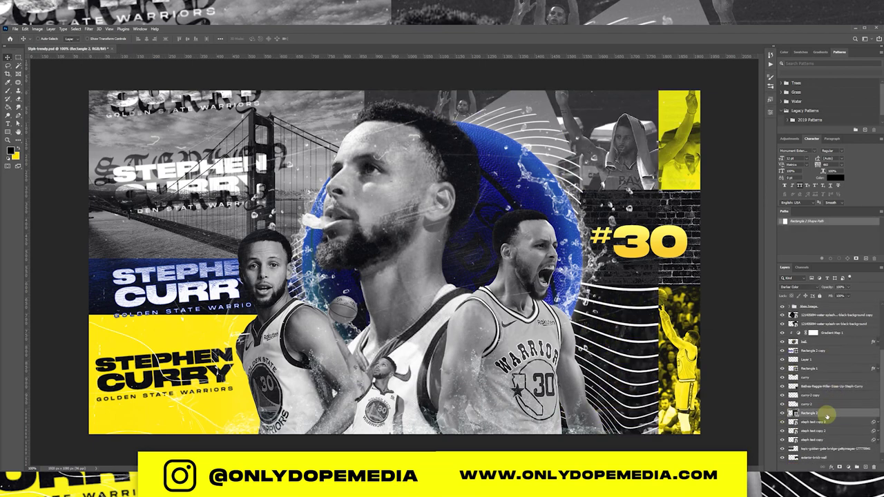